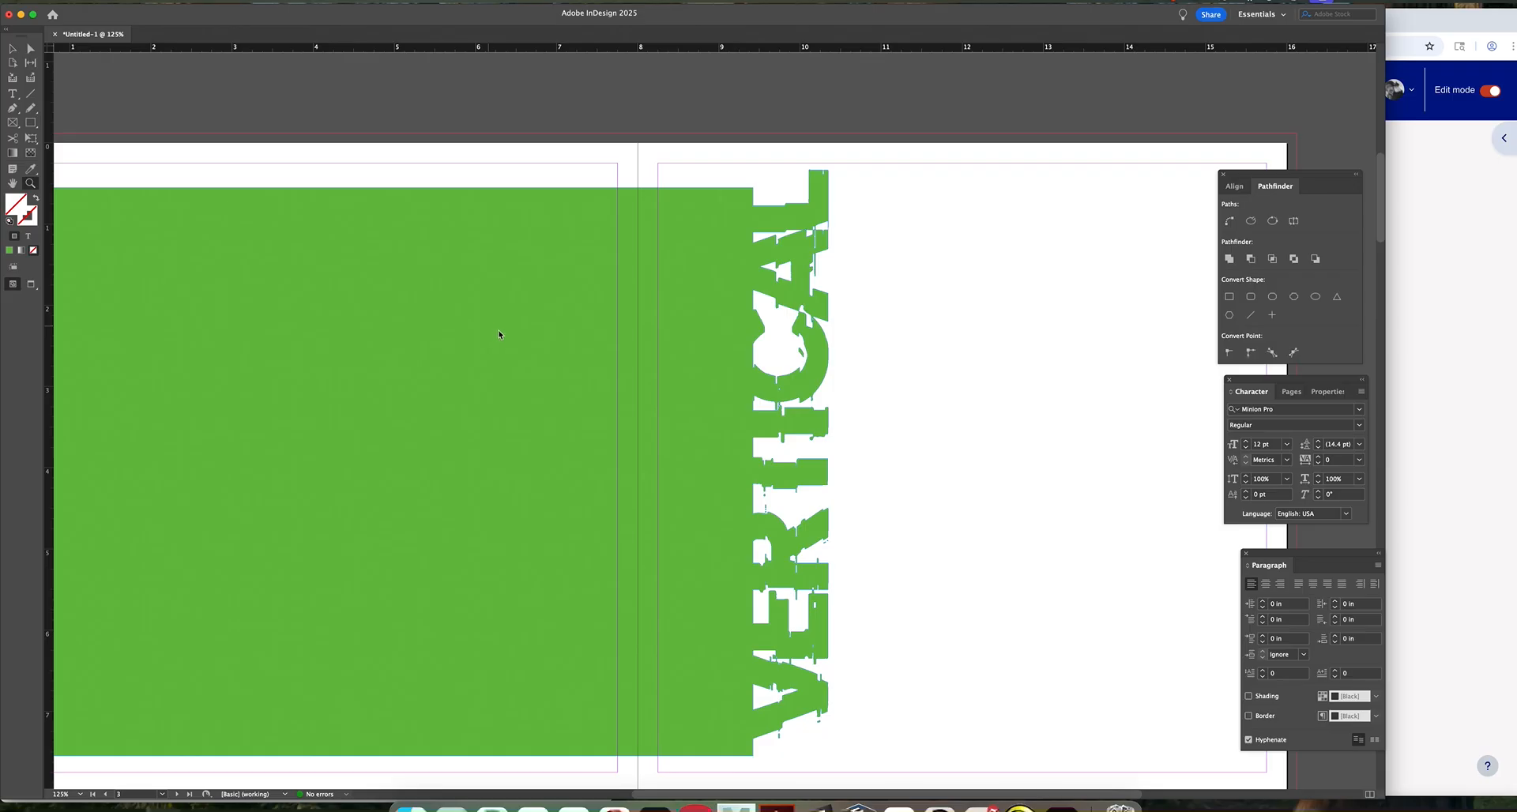
# Step: Draw a text frame about 5.1 in wide beside the vertical lettering on the right-hand page and fill it with placeholder text
pyautogui.moveTo(815, 447); pyautogui.dragTo(658, 331)
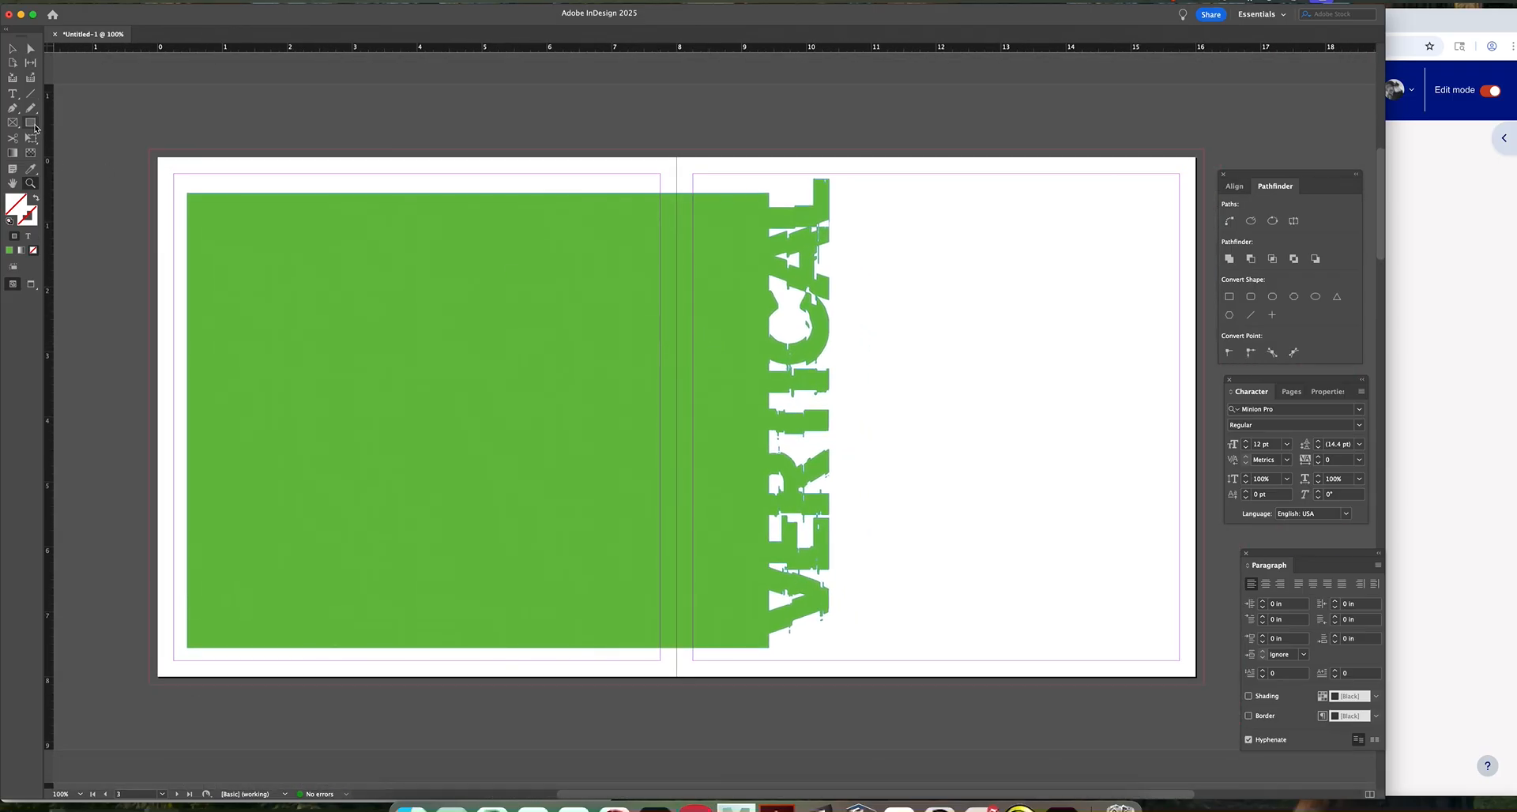
pyautogui.click(12, 94)
pyautogui.moveTo(839, 187); pyautogui.dragTo(1170, 659)
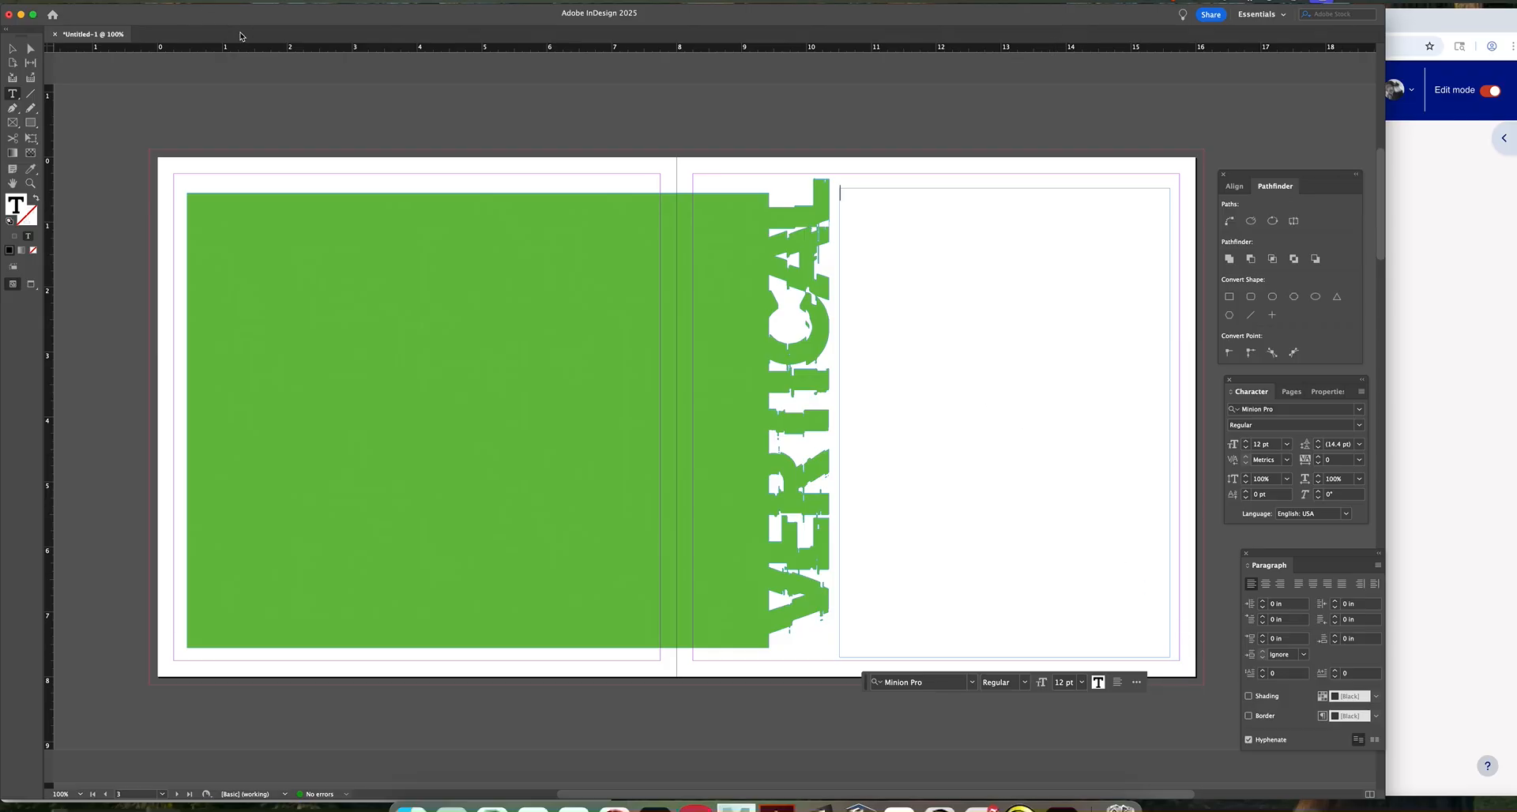
pyautogui.click(175, 4)
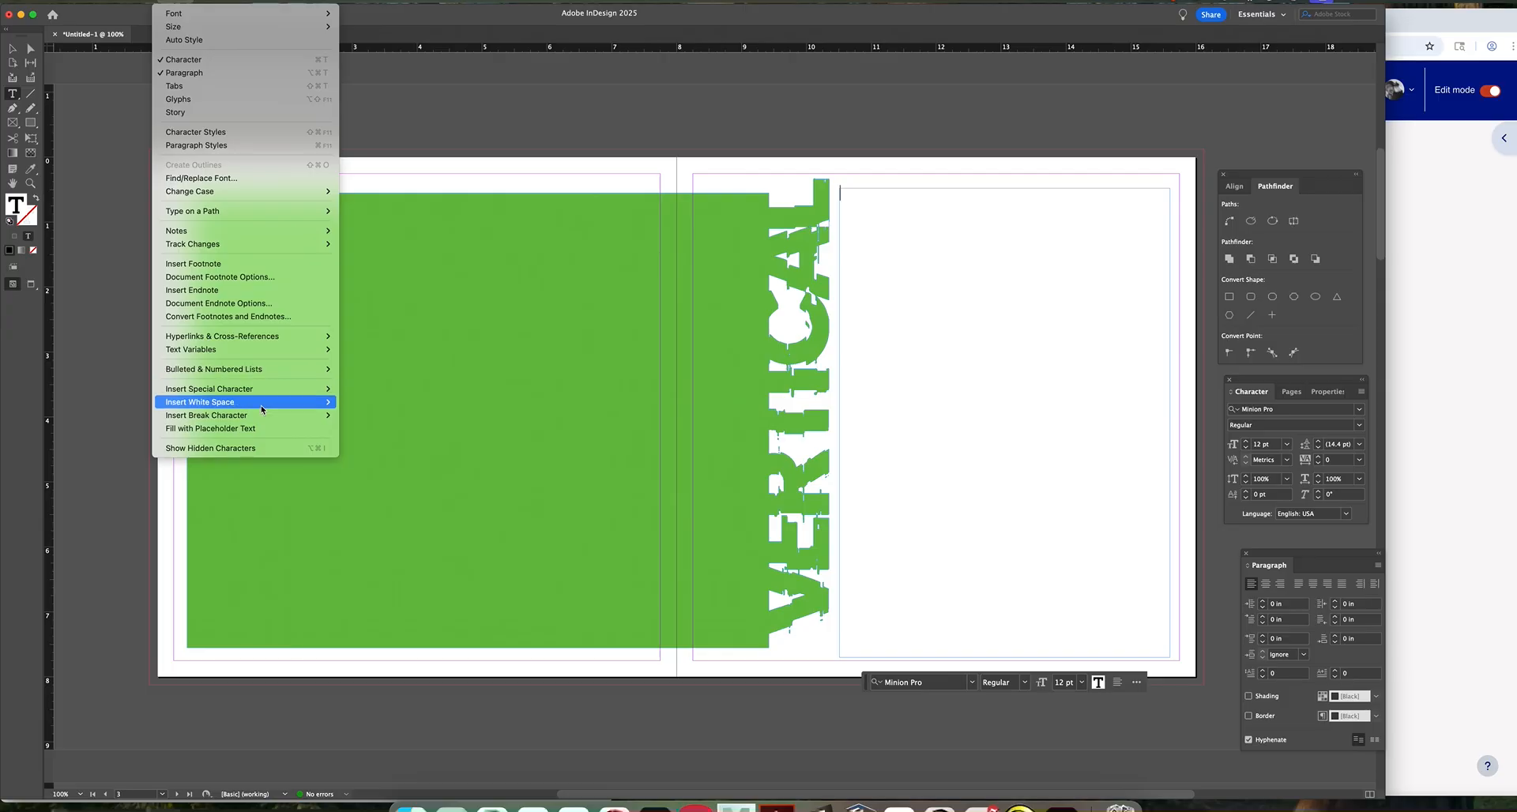
pyautogui.moveTo(265, 422)
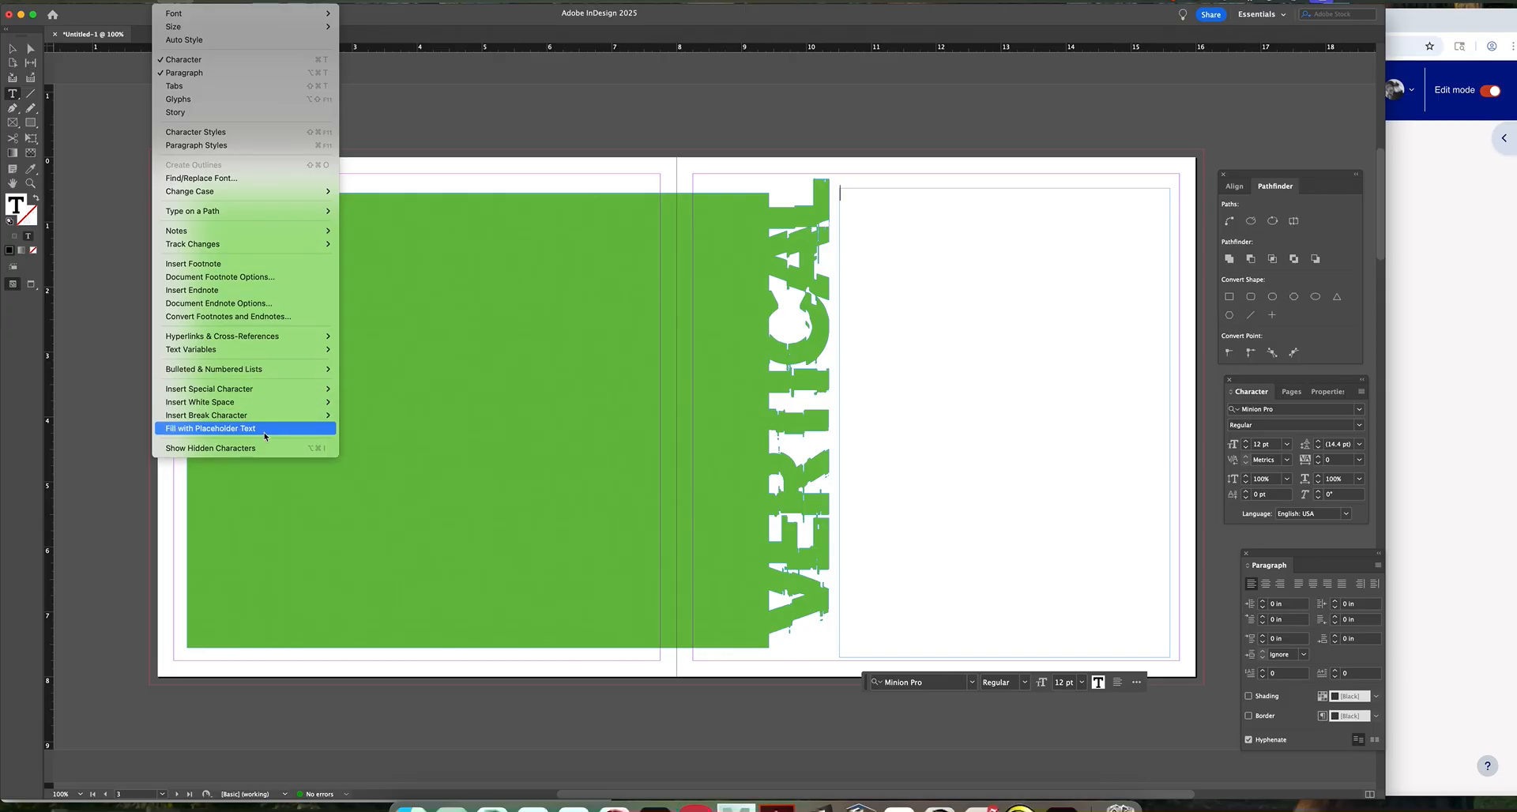
pyautogui.click(265, 431)
# Step: Set all the placeholder text to 10 pt and fill the frame's remaining space with more placeholder text
pyautogui.click(908, 371)
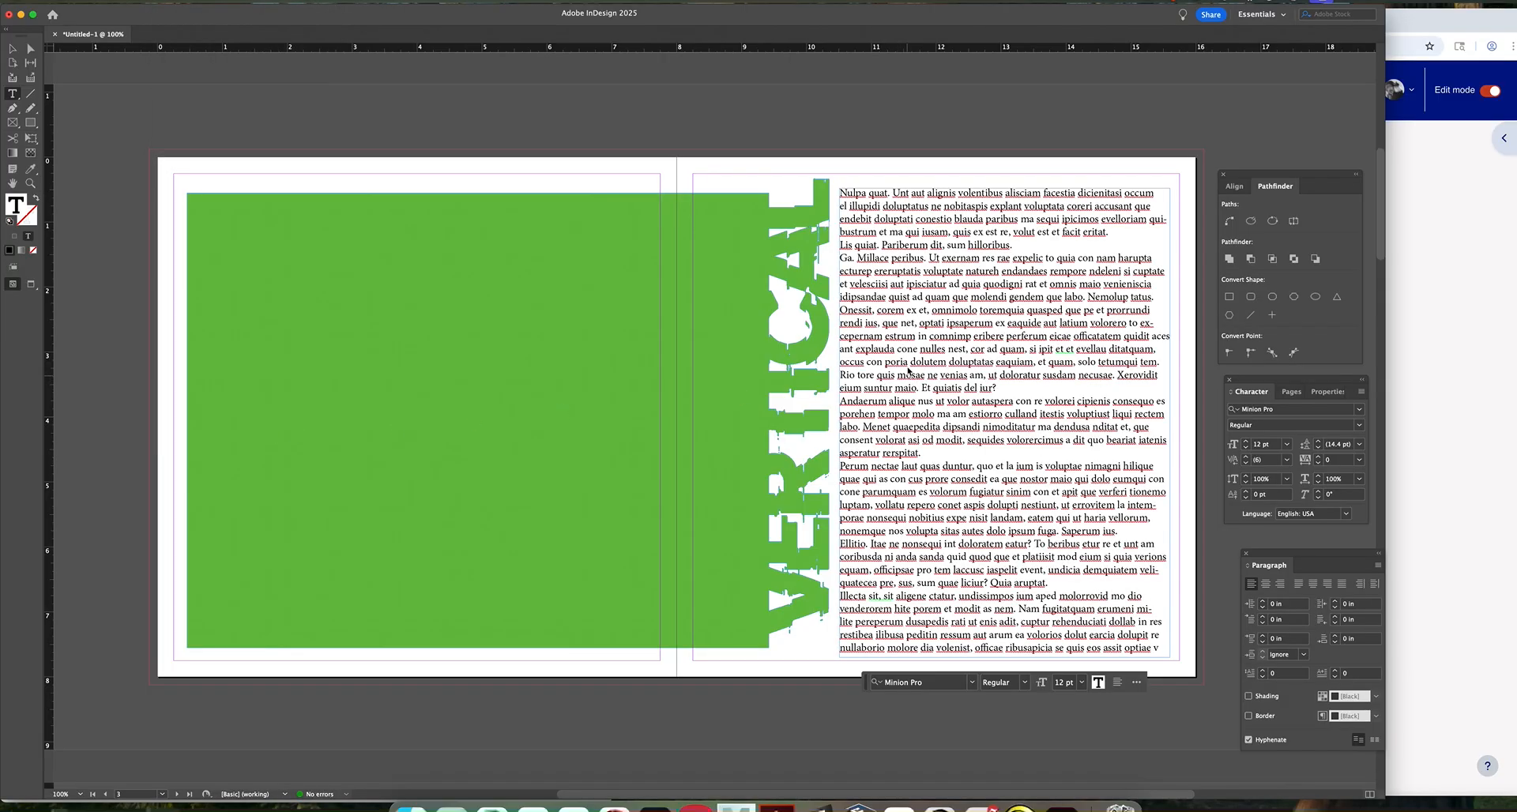
pyautogui.hotkey('ctrl', 'a')
pyautogui.click(1246, 447)
pyautogui.click(1246, 448)
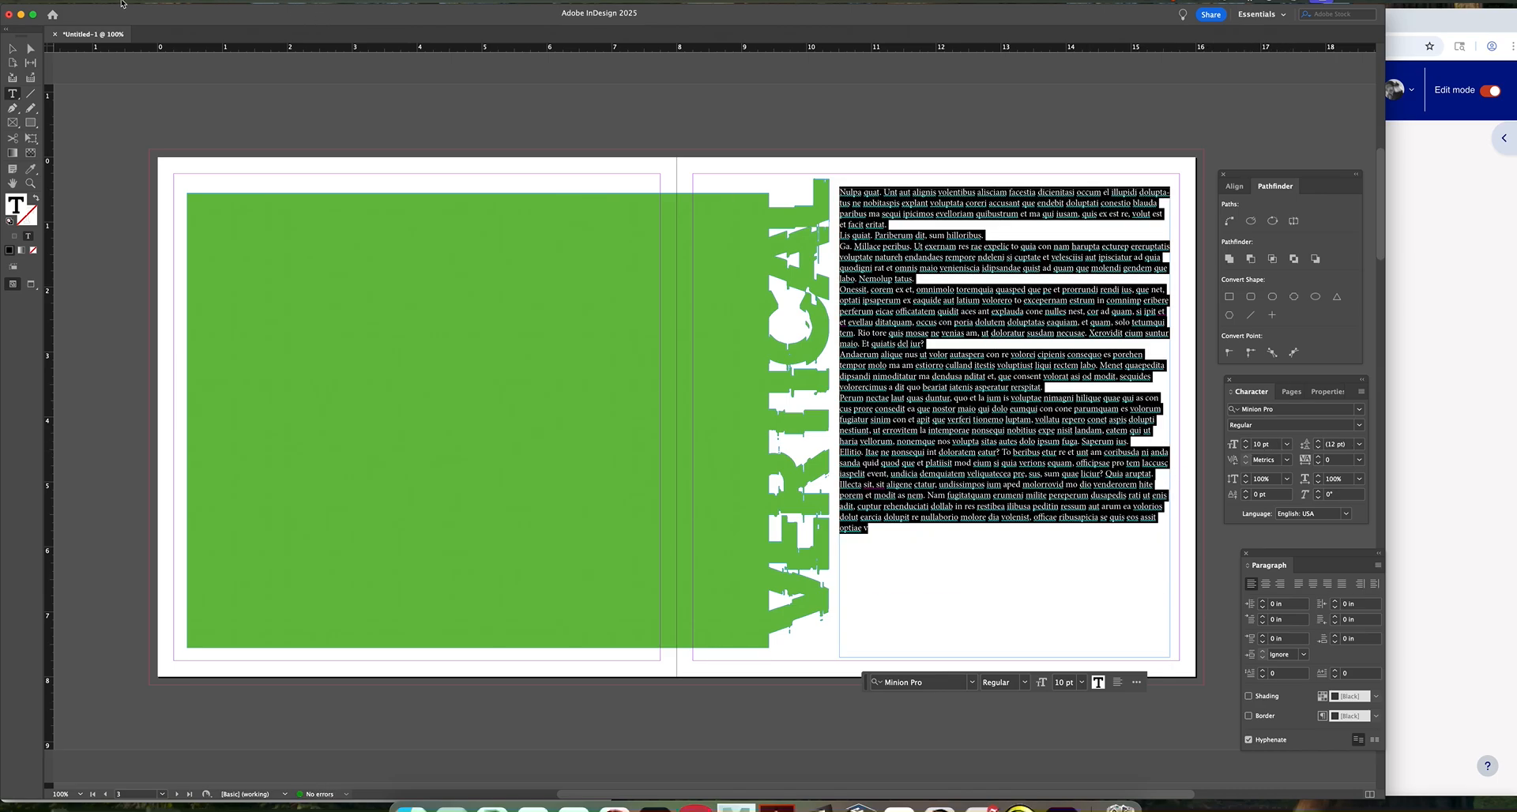
pyautogui.click(171, 3)
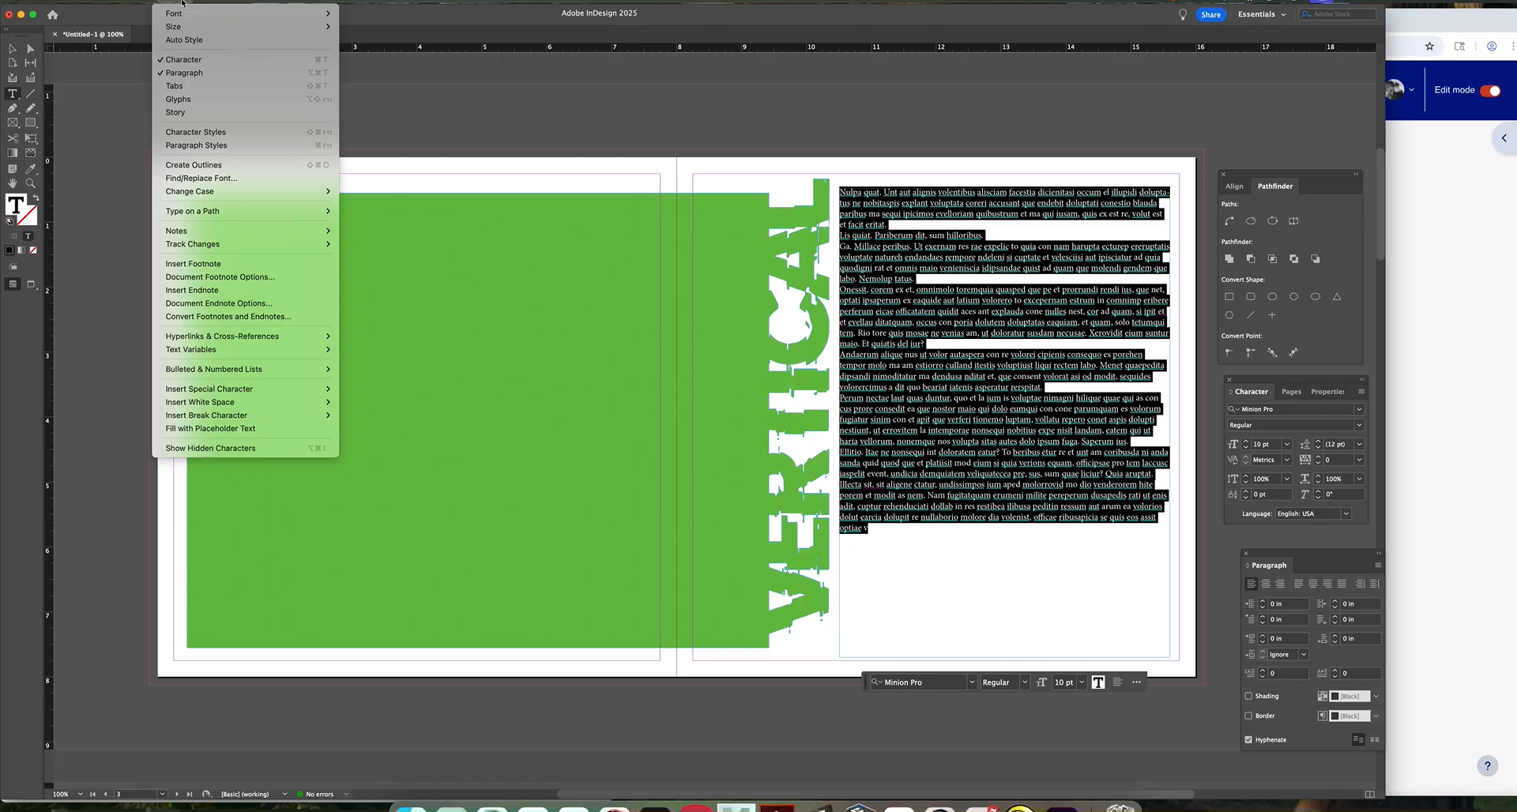
pyautogui.click(253, 428)
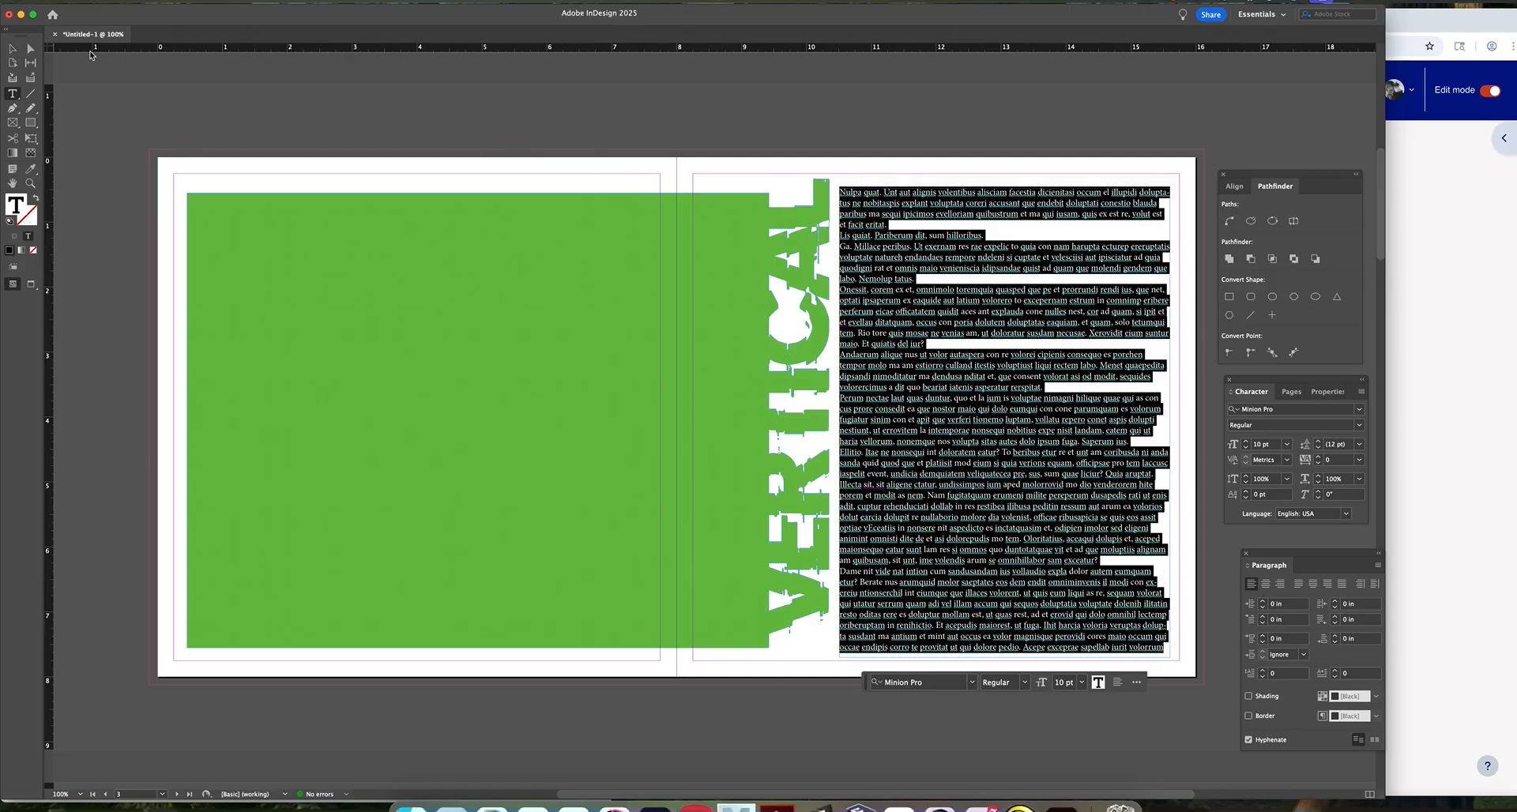
# Step: Move the text frame slightly up and closer to the vertical lettering
pyautogui.press('Escape')
pyautogui.moveTo(985, 374); pyautogui.dragTo(986, 368)
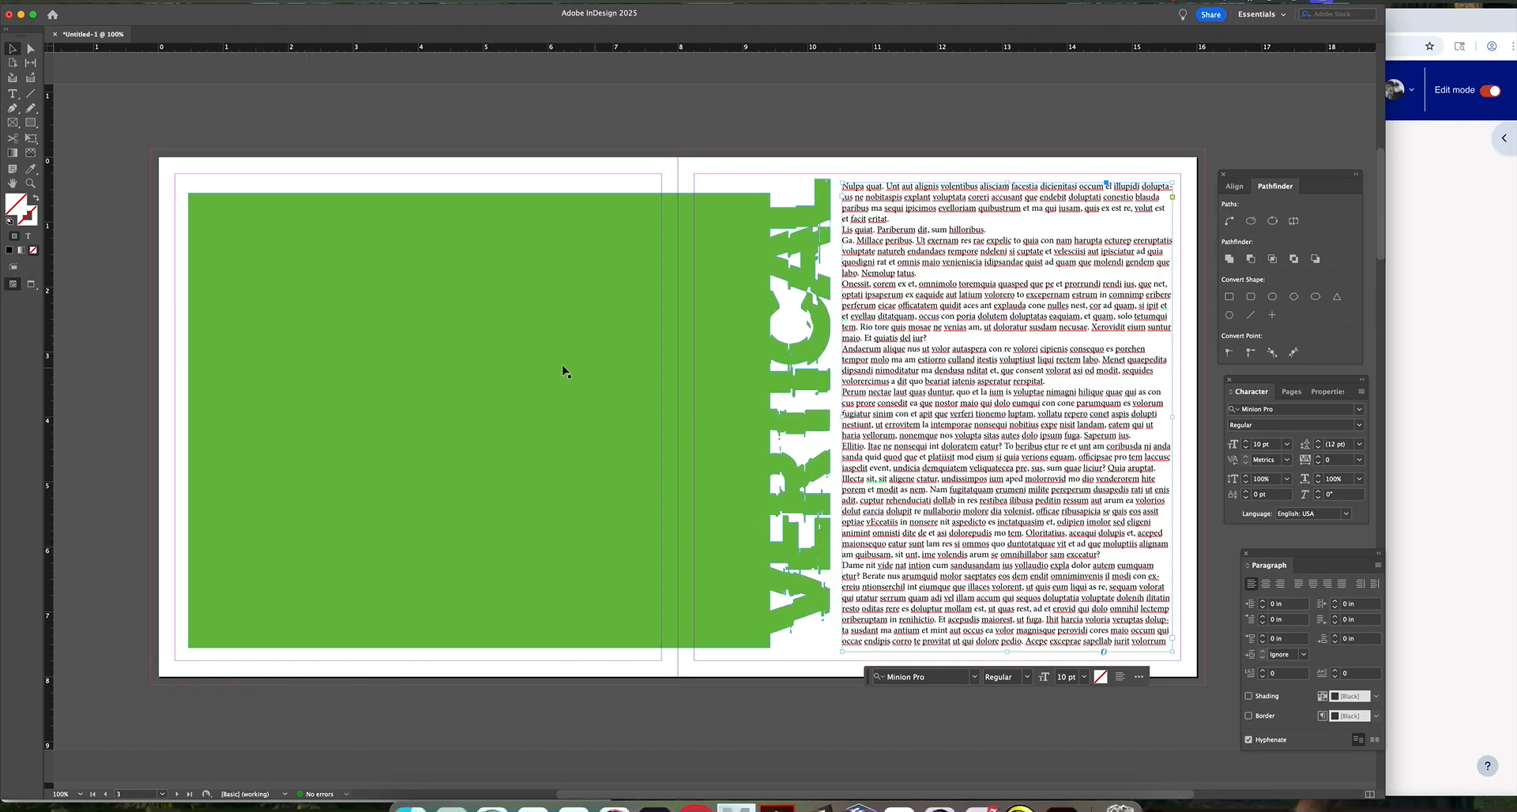
pyautogui.moveTo(1005, 381); pyautogui.dragTo(992, 382)
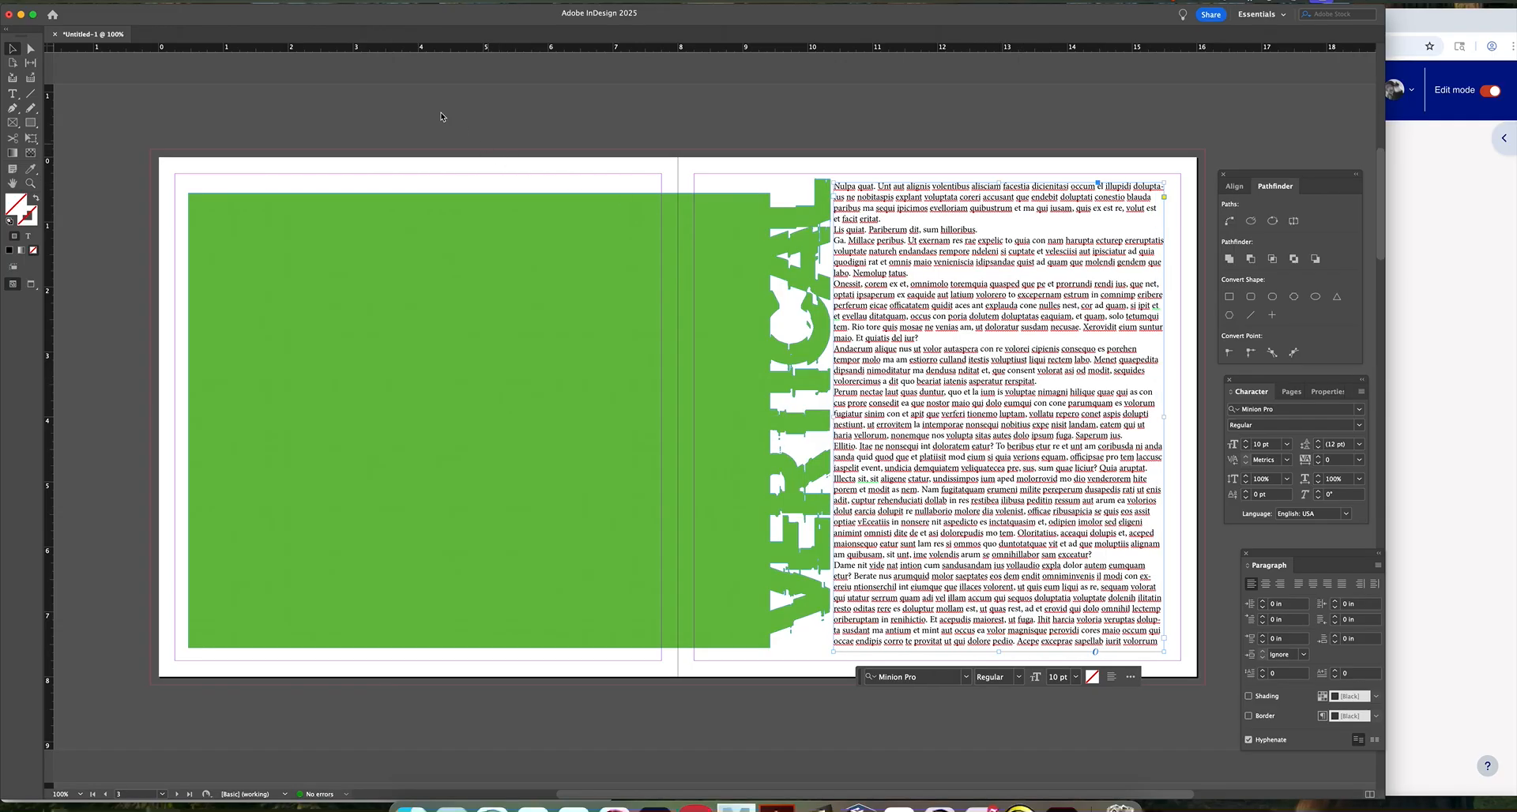
# Step: Try dividing the spread's pages into two columns with Margins and Columns, and undo the change
pyautogui.click(152, 2)
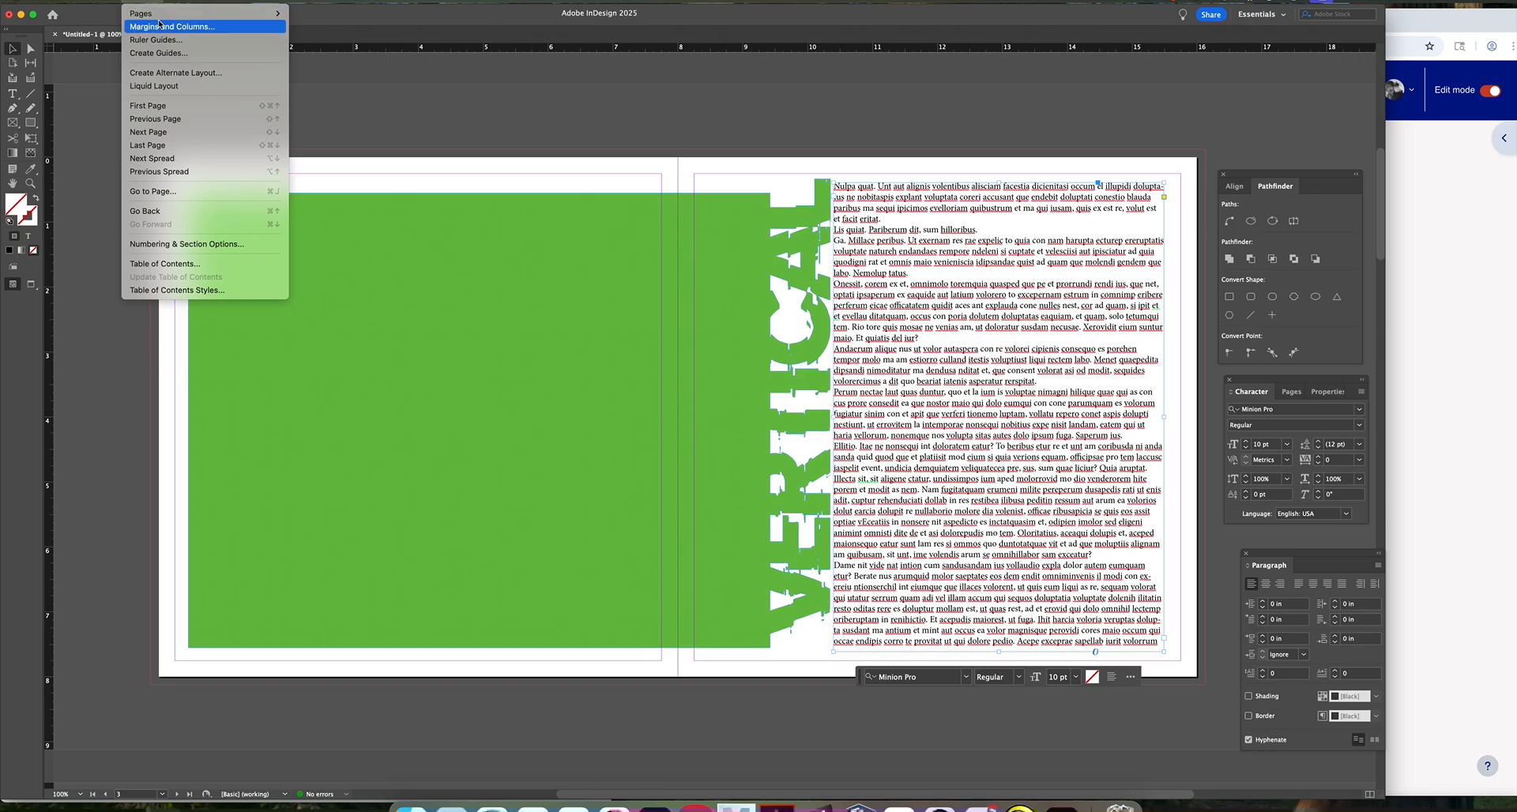
pyautogui.click(159, 26)
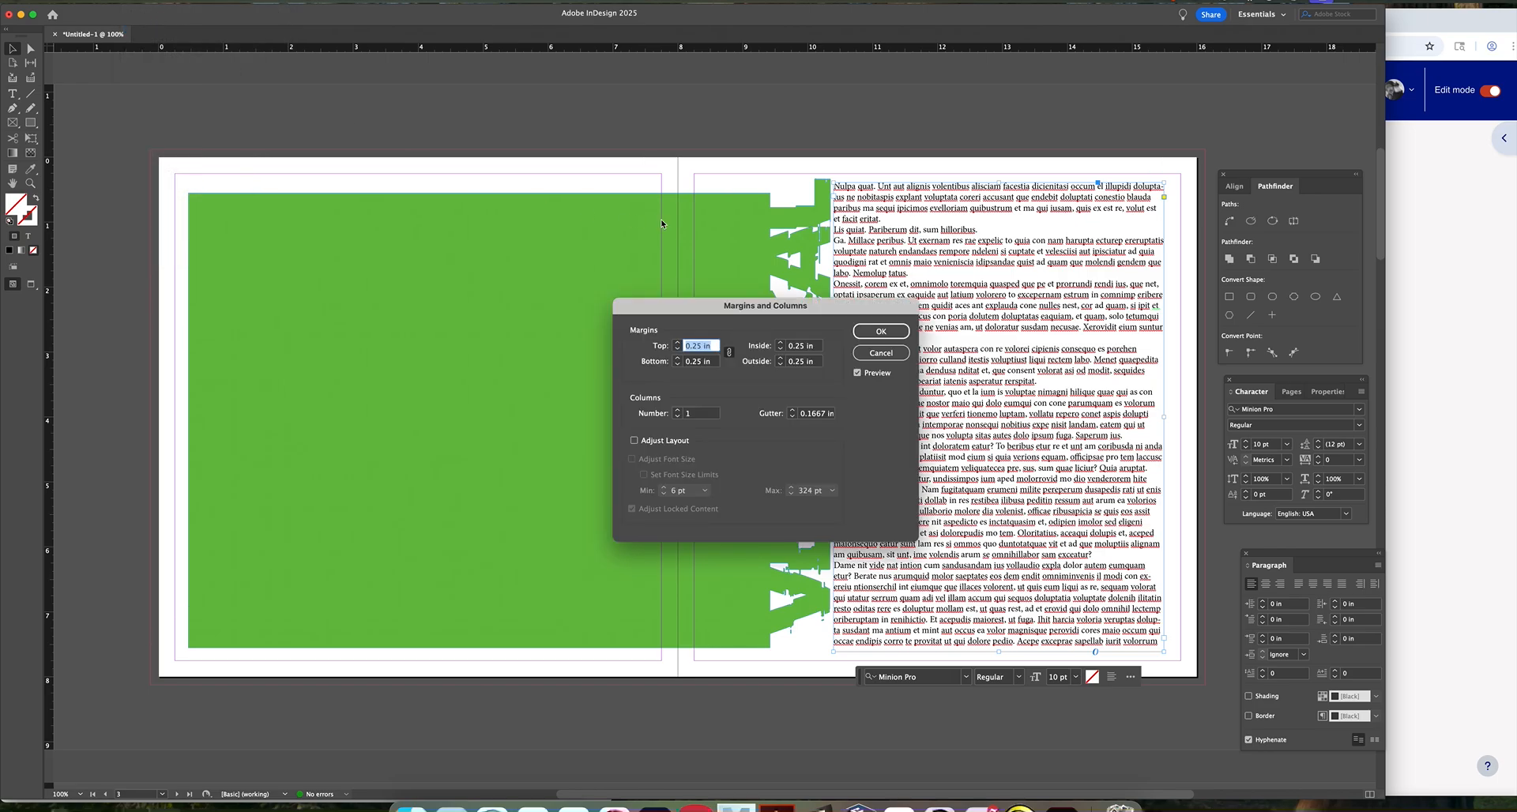
pyautogui.moveTo(780, 308); pyautogui.dragTo(576, 221)
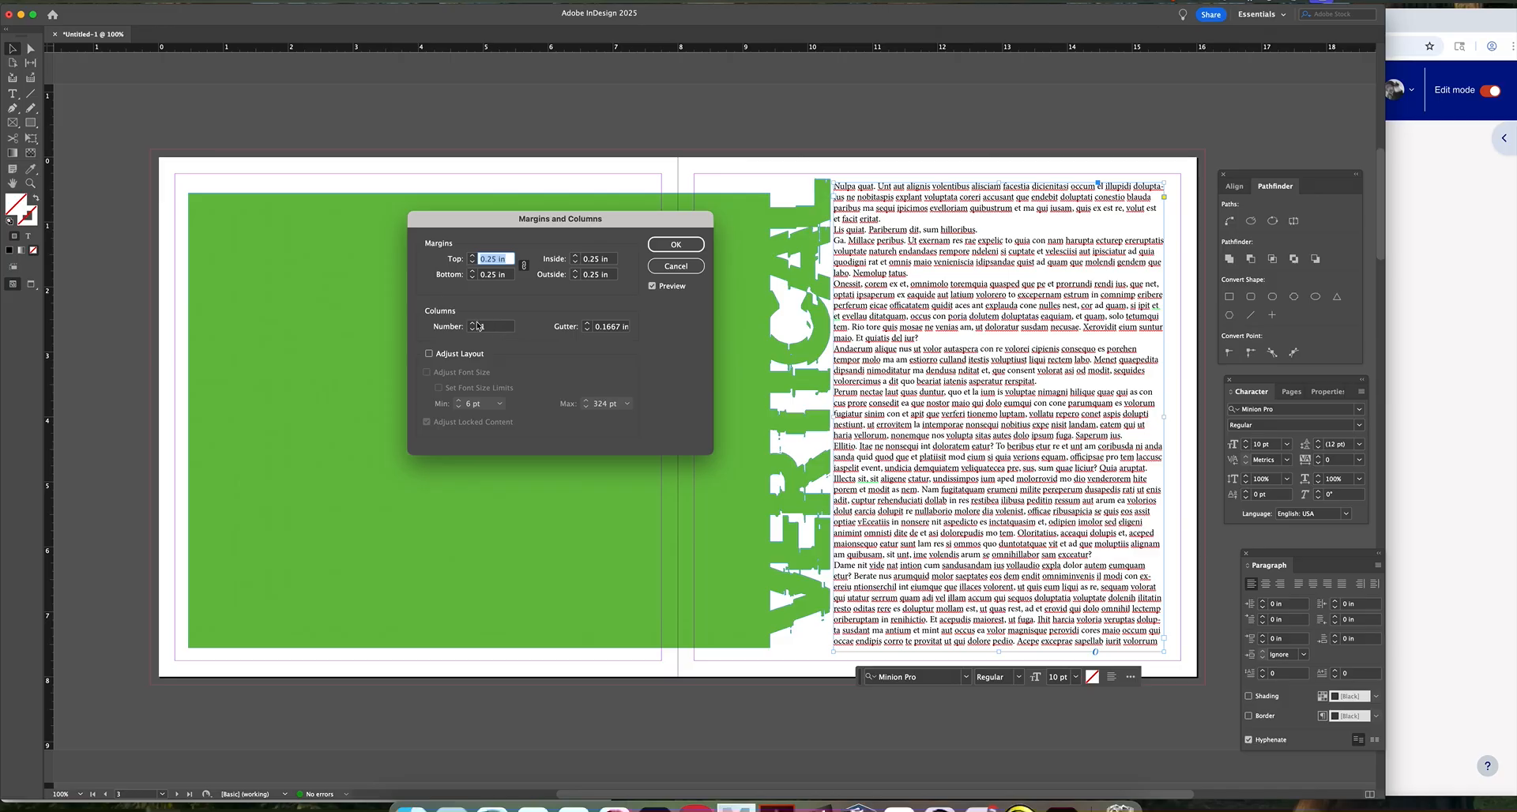
pyautogui.click(473, 323)
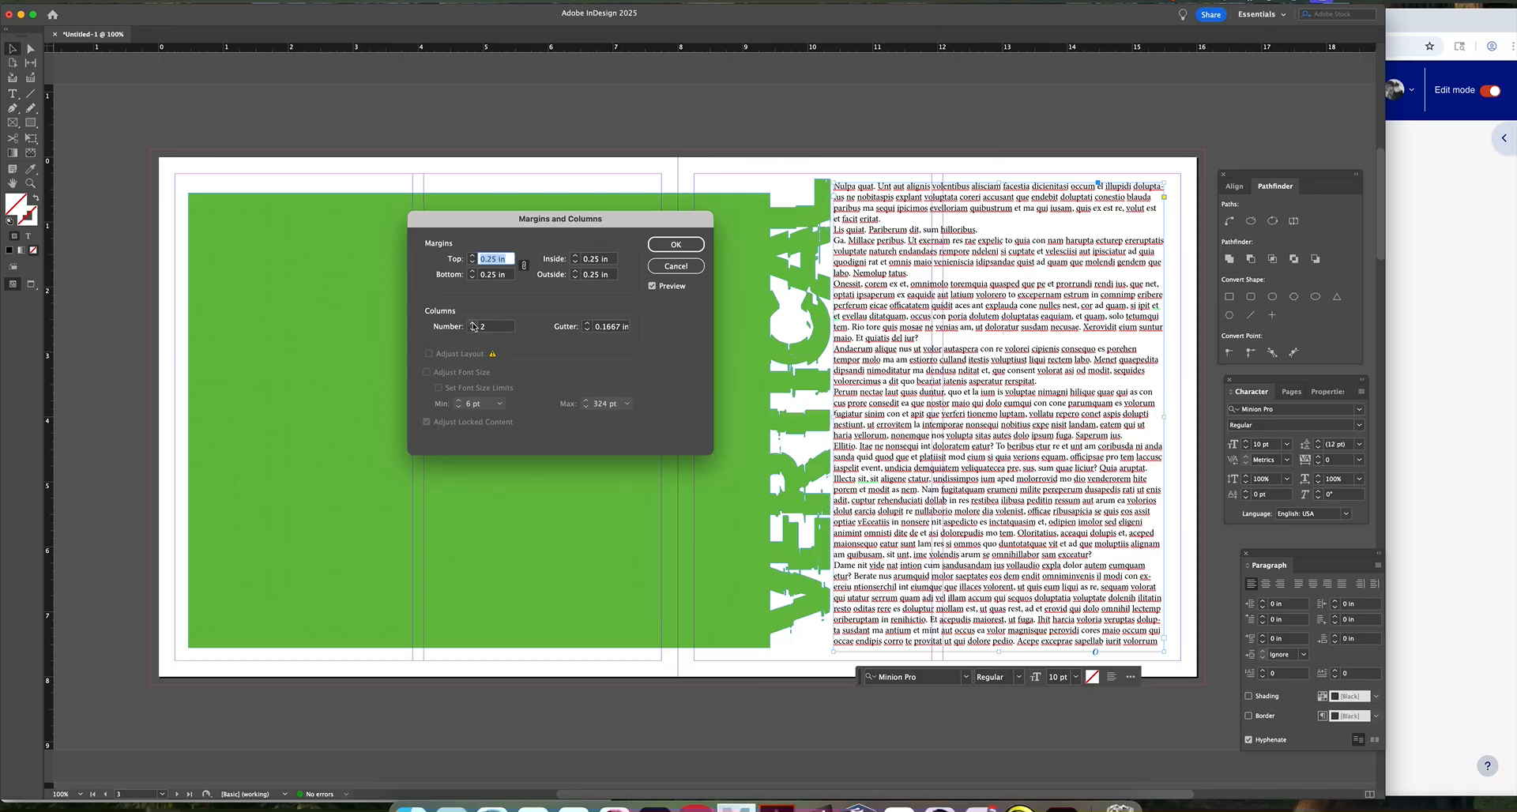
pyautogui.click(688, 266)
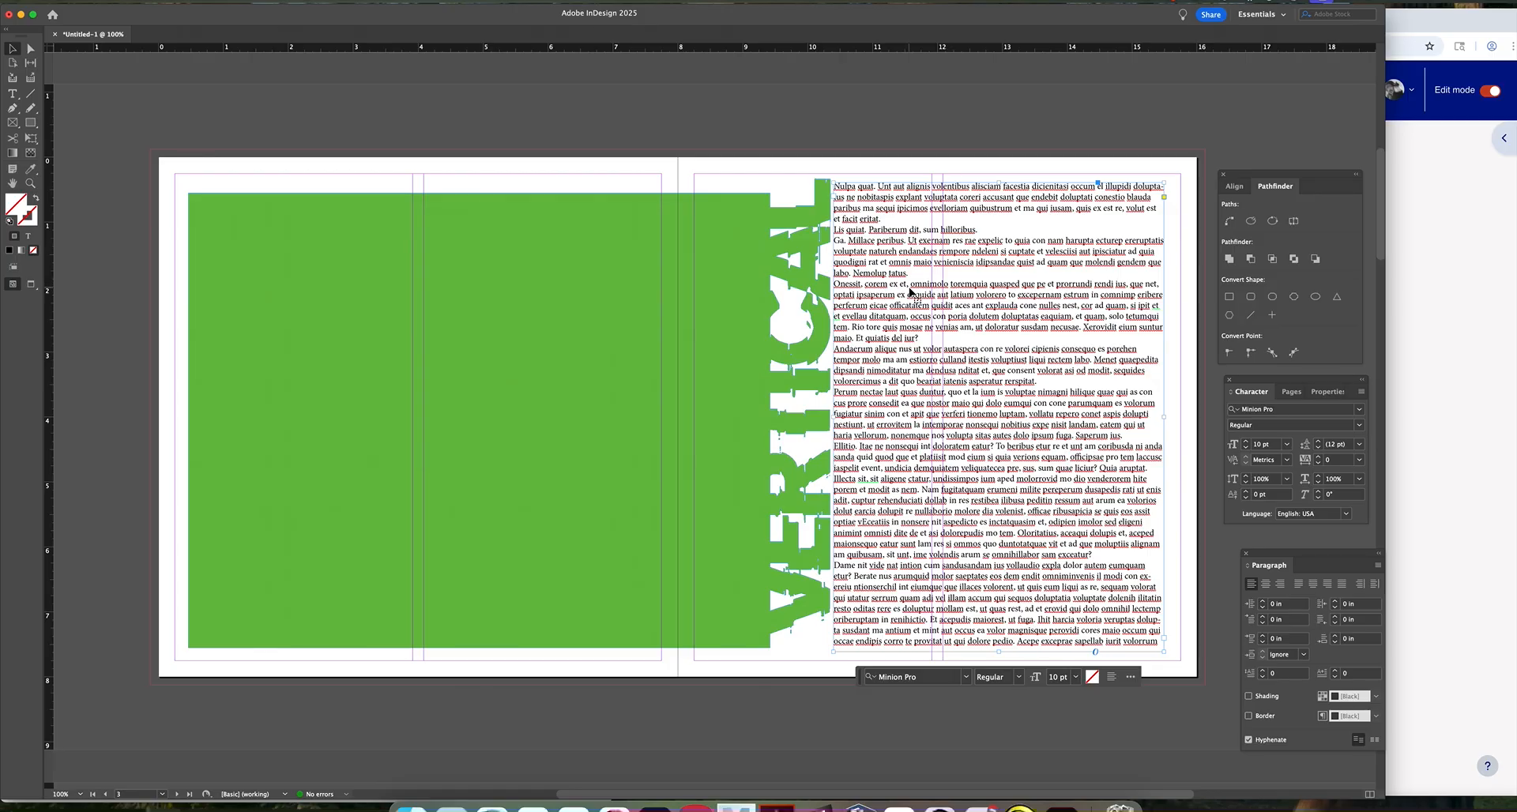
pyautogui.press('super+z')
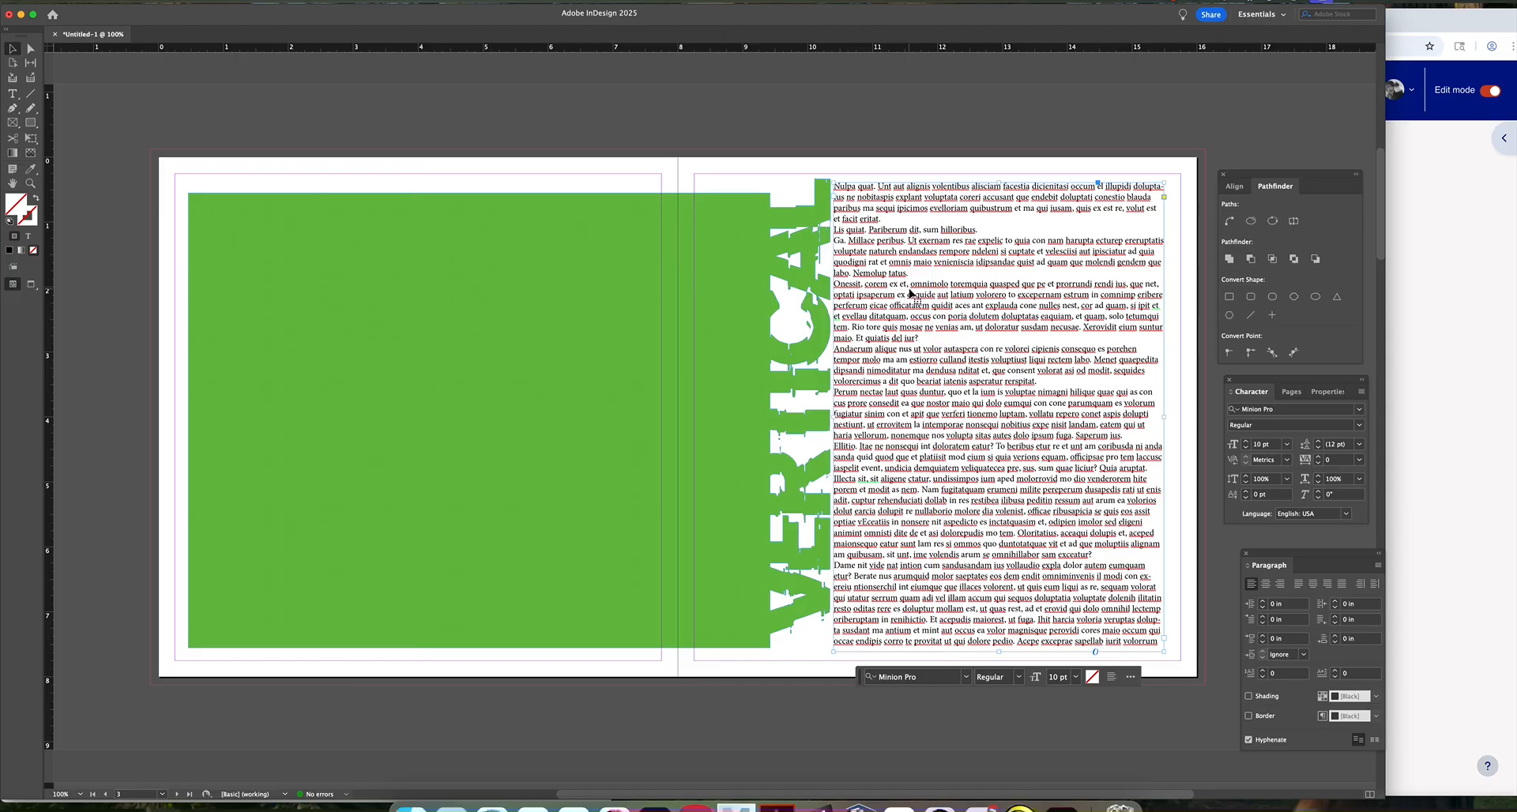
pyautogui.moveTo(911, 295); pyautogui.dragTo(948, 297)
pyautogui.press('super+z')
# Step: Split the text frame into two columns in Text Frame Options with the preview enabled
pyautogui.click(216, 3)
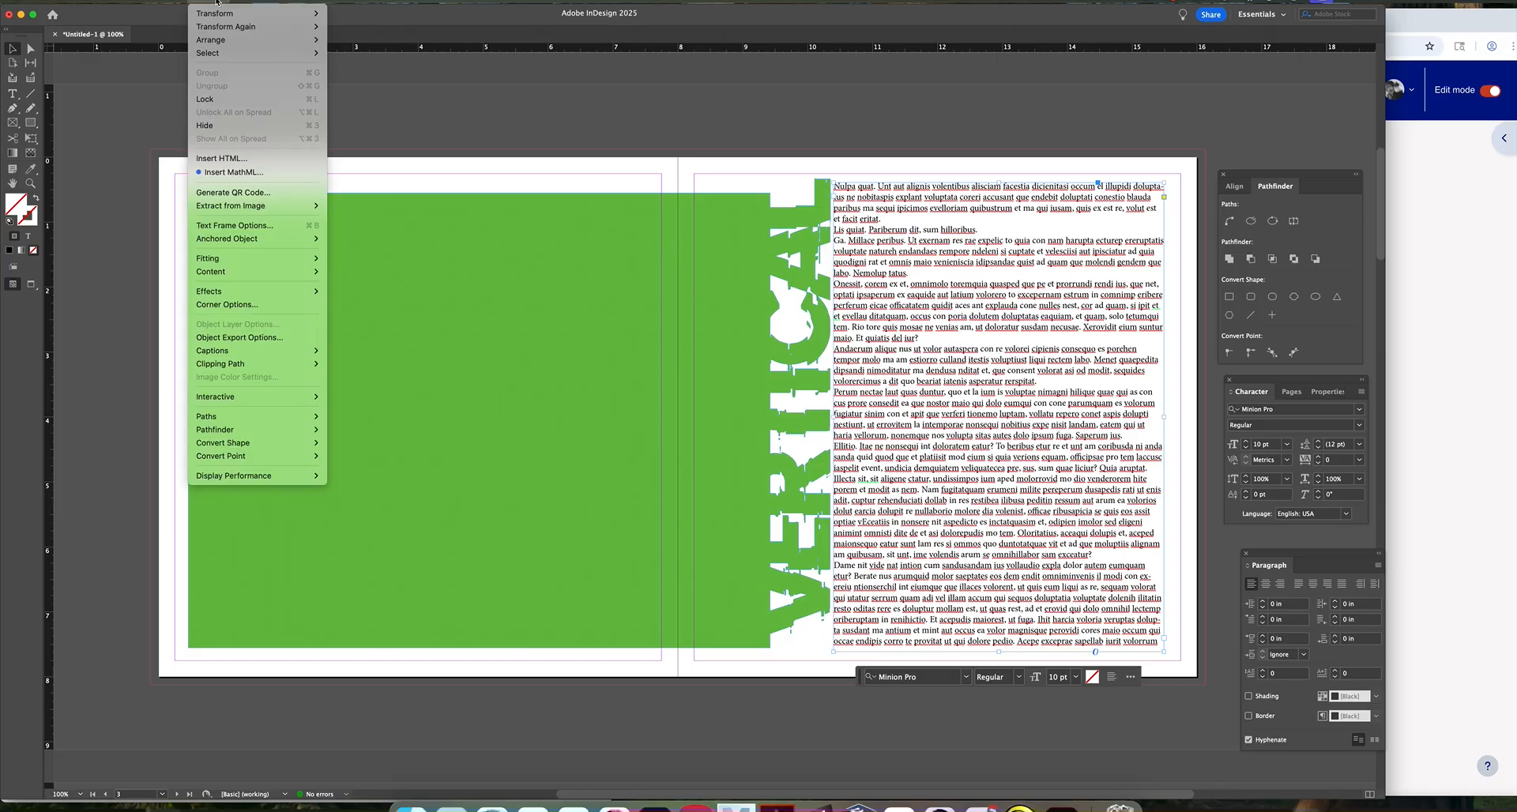
pyautogui.click(254, 226)
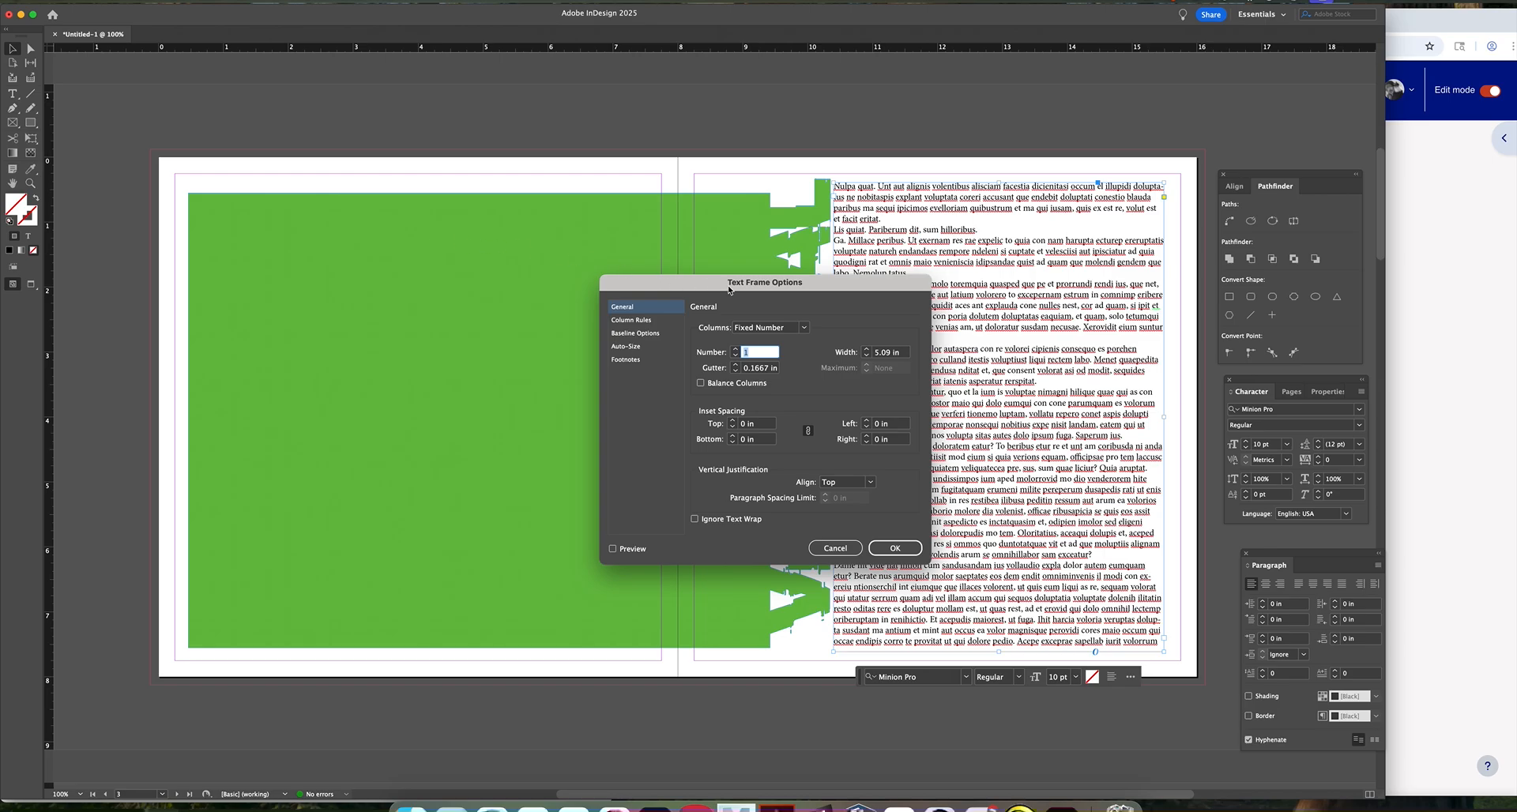
pyautogui.moveTo(729, 290); pyautogui.dragTo(417, 143)
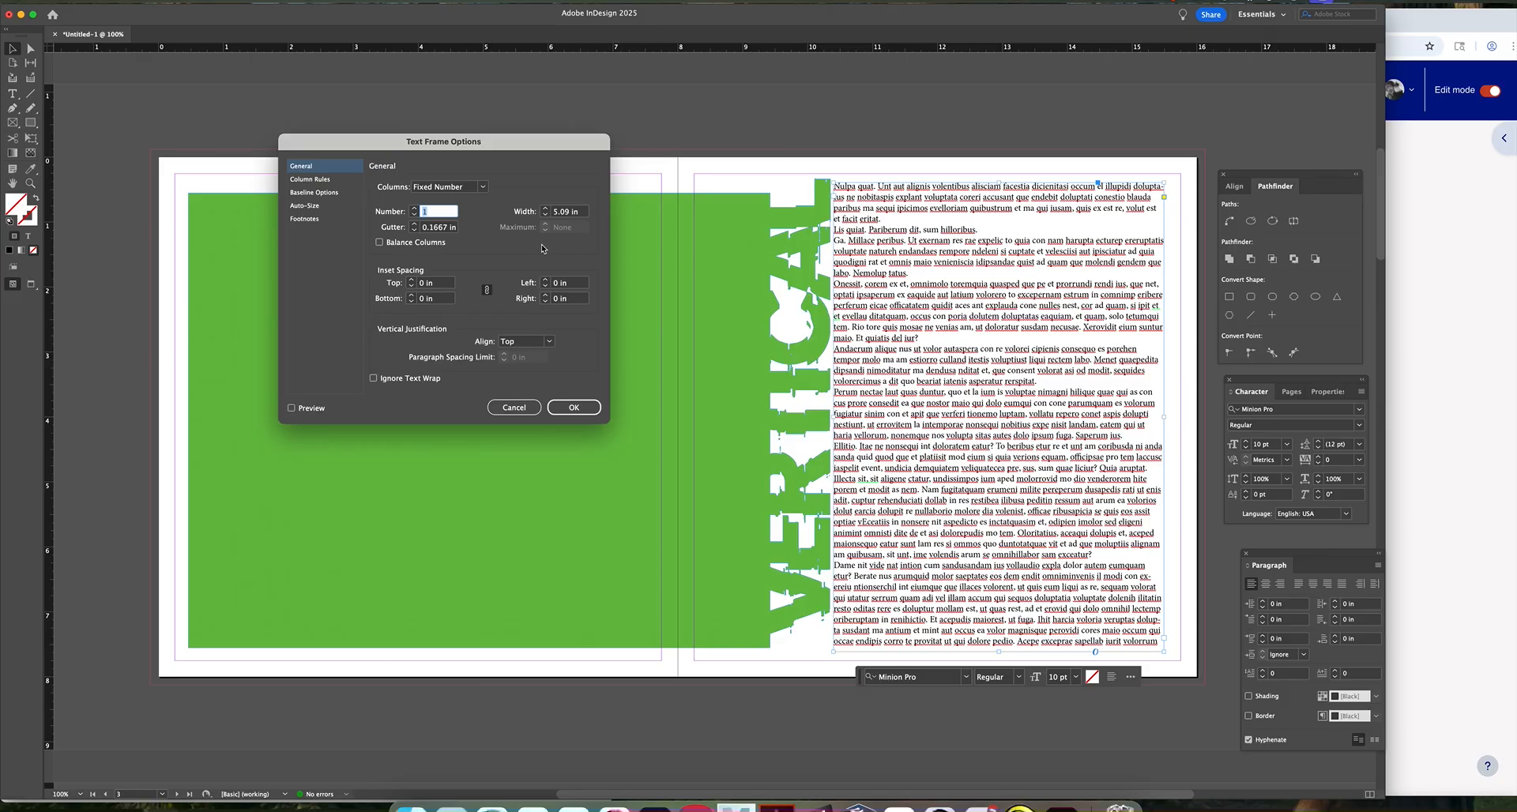
pyautogui.click(412, 208)
pyautogui.click(291, 409)
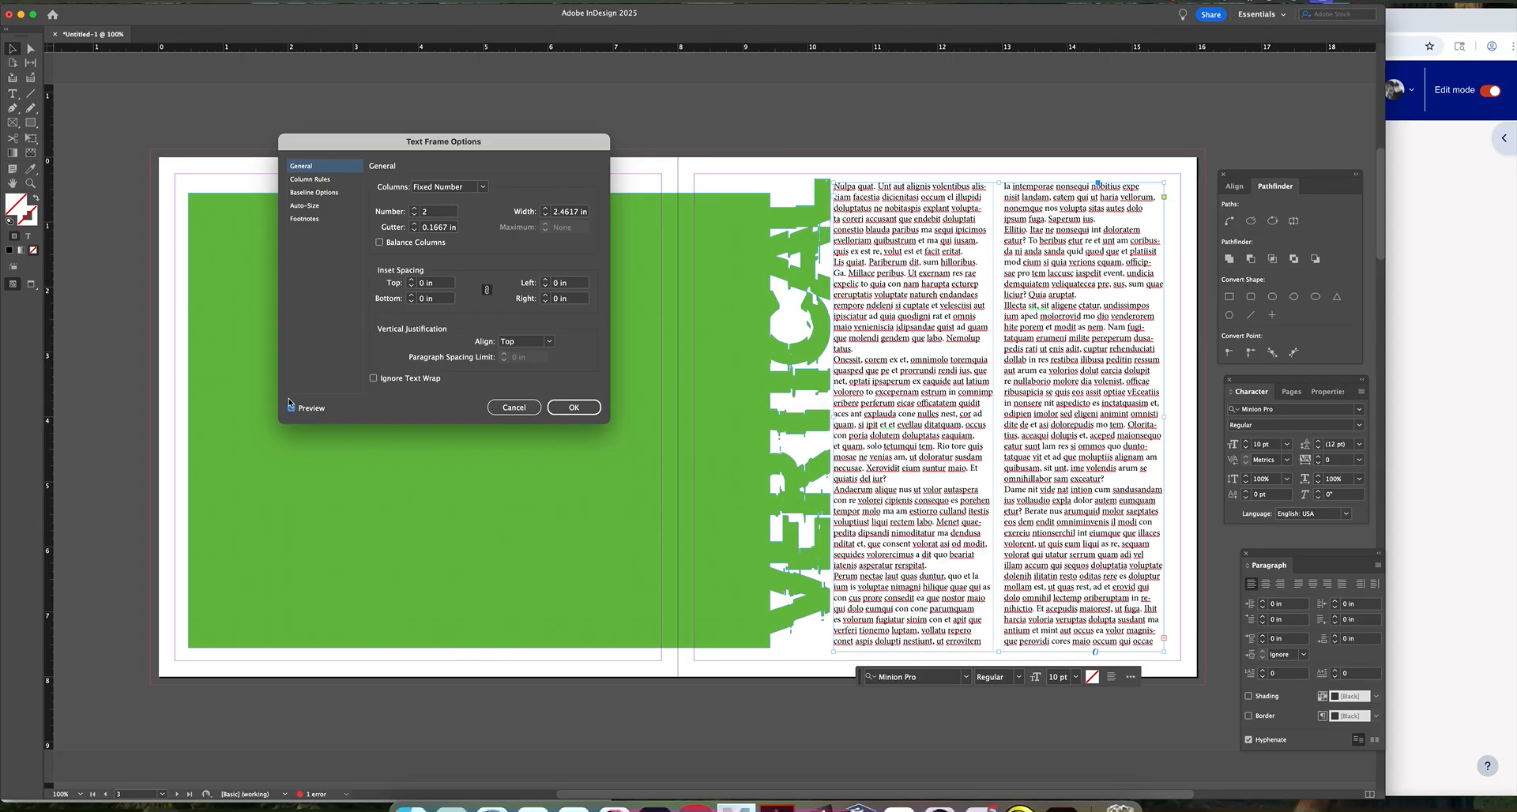
# Step: Set the text frame's inset spacing to 0.875 in on all four sides and apply the frame options
pyautogui.click(411, 279)
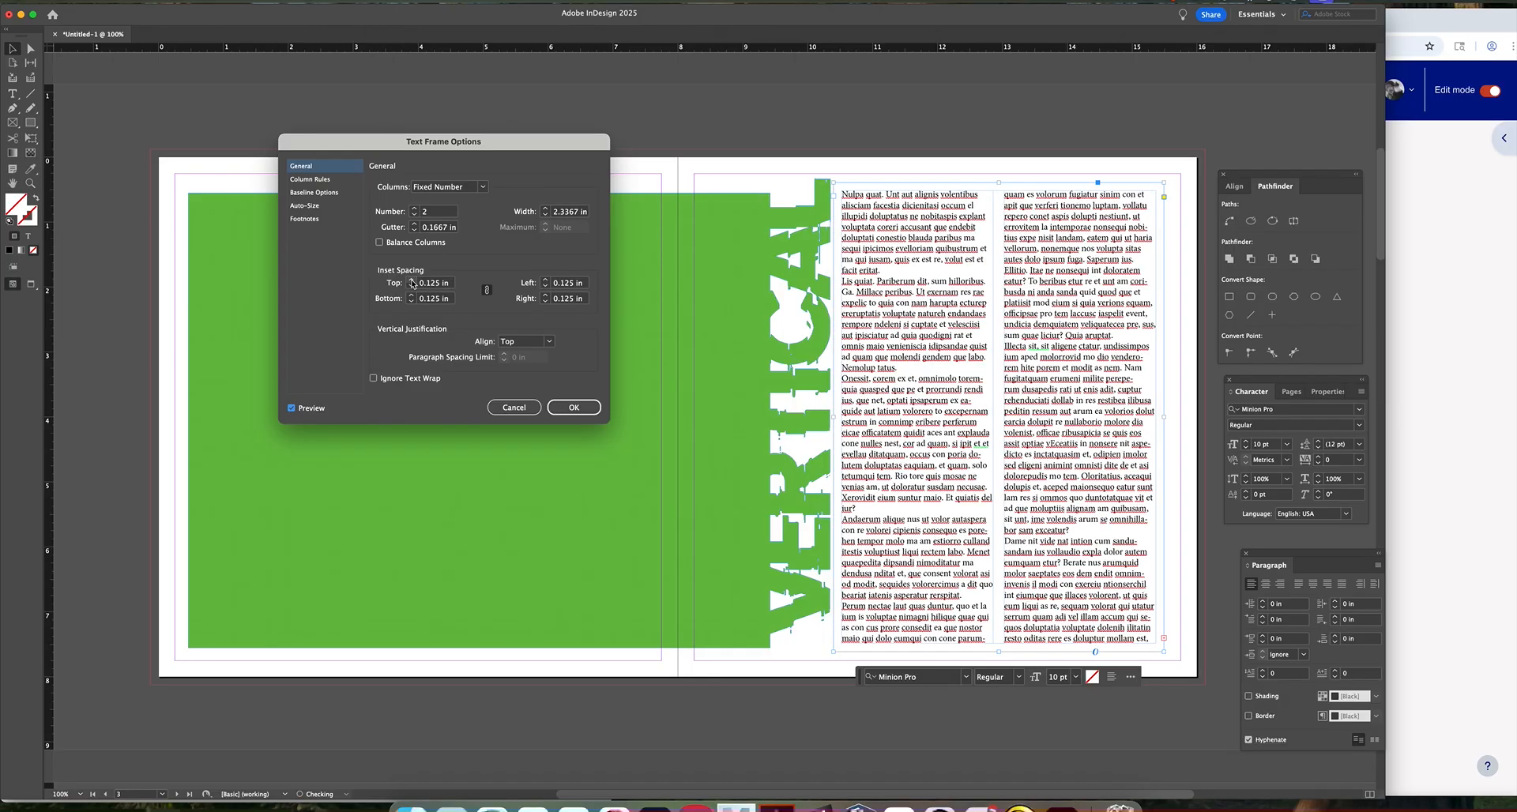
pyautogui.click(412, 279)
pyautogui.click(412, 279)
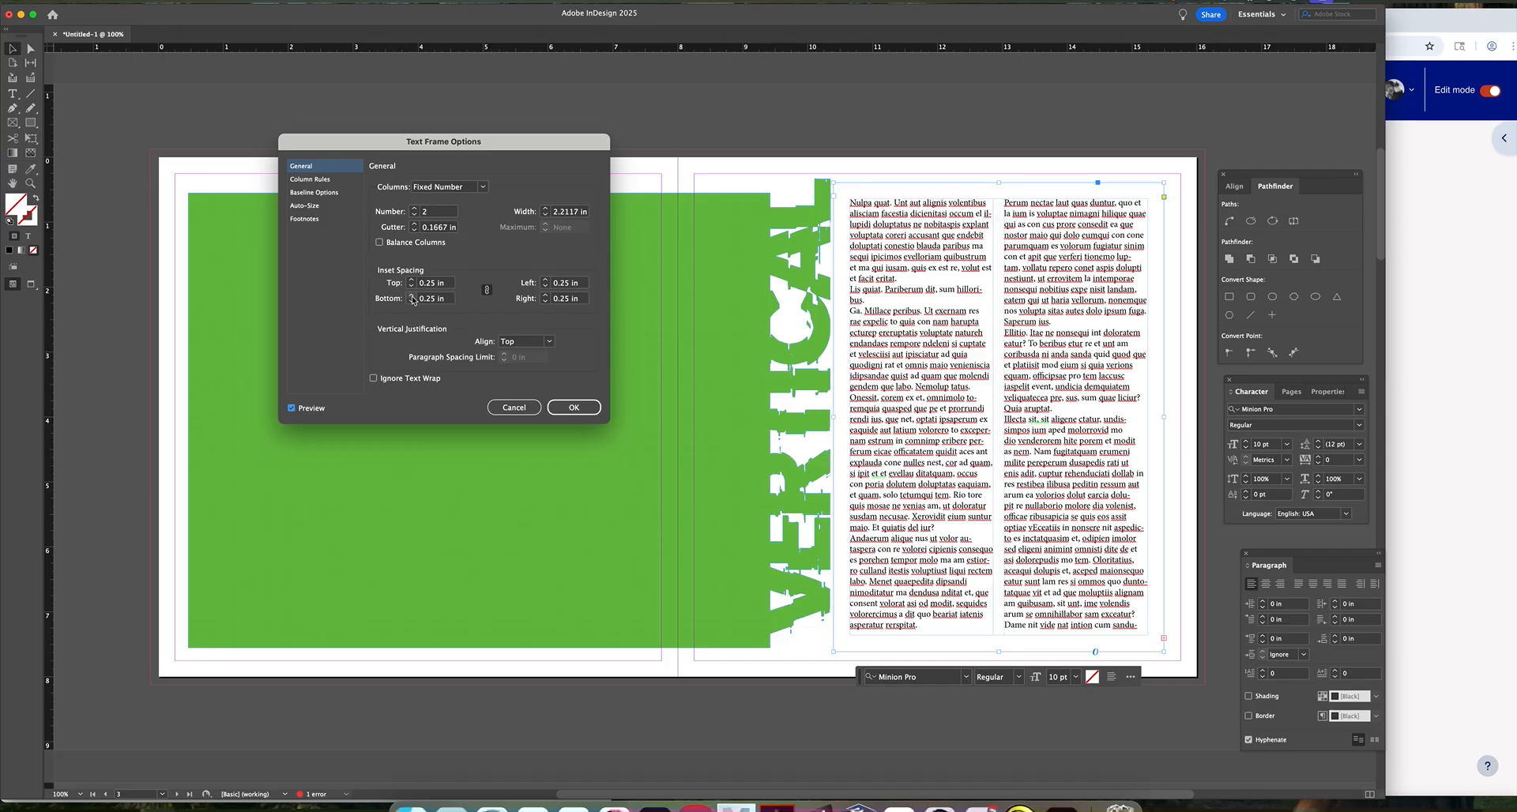
pyautogui.click(411, 297)
pyautogui.click(412, 296)
pyautogui.click(412, 296)
pyautogui.click(412, 296)
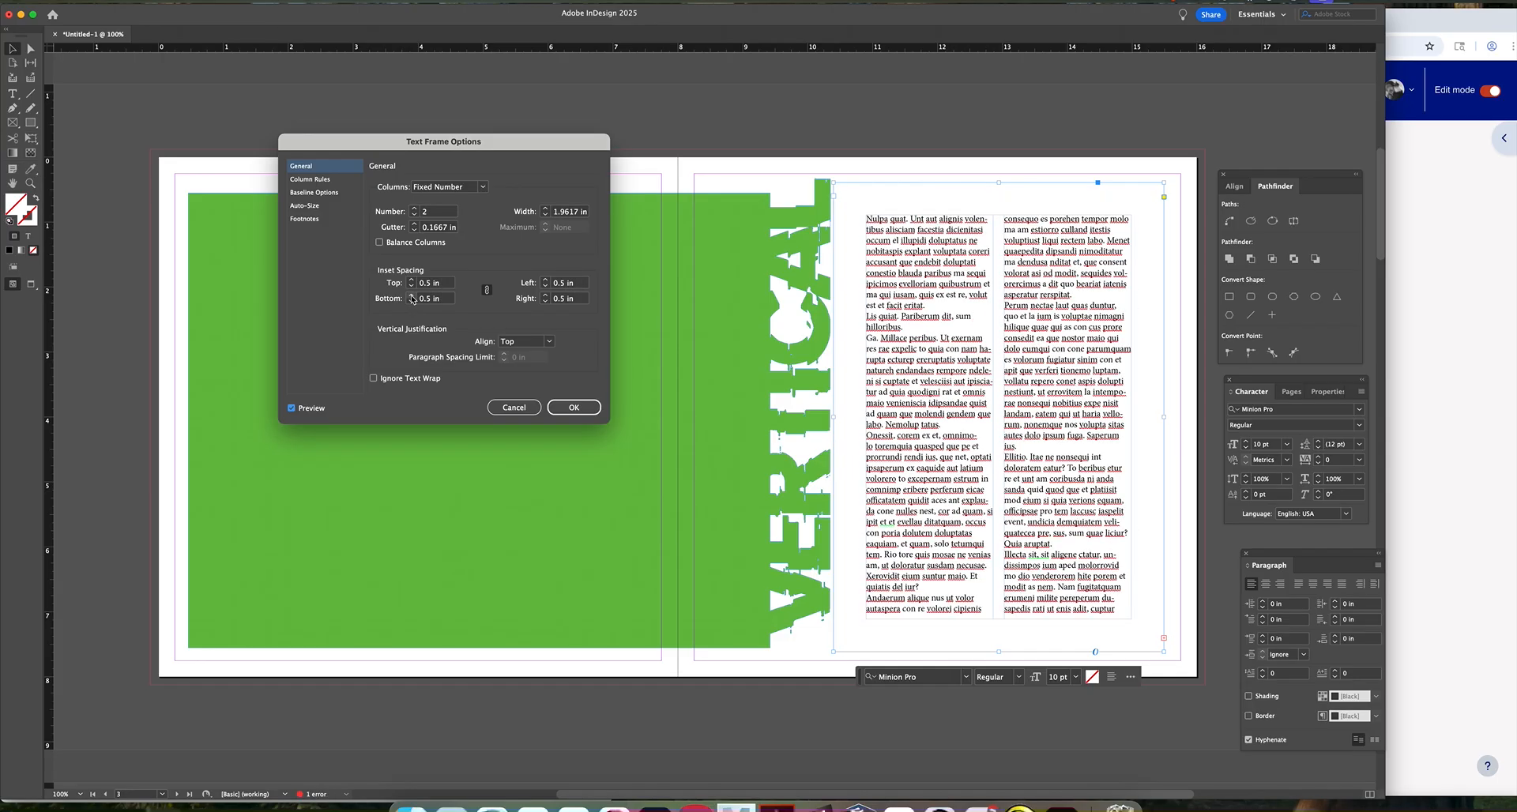
pyautogui.click(546, 282)
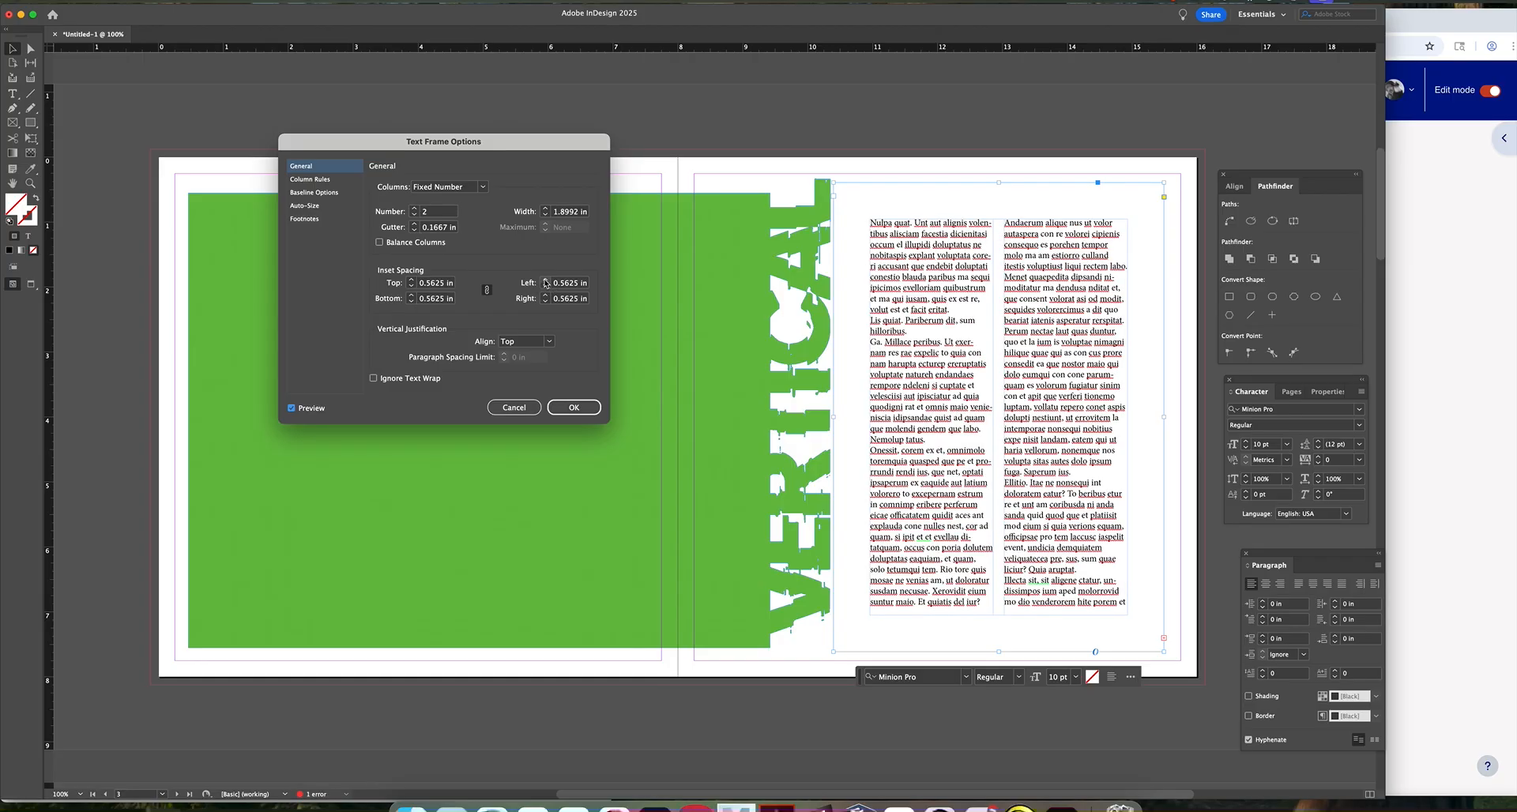
pyautogui.click(545, 297)
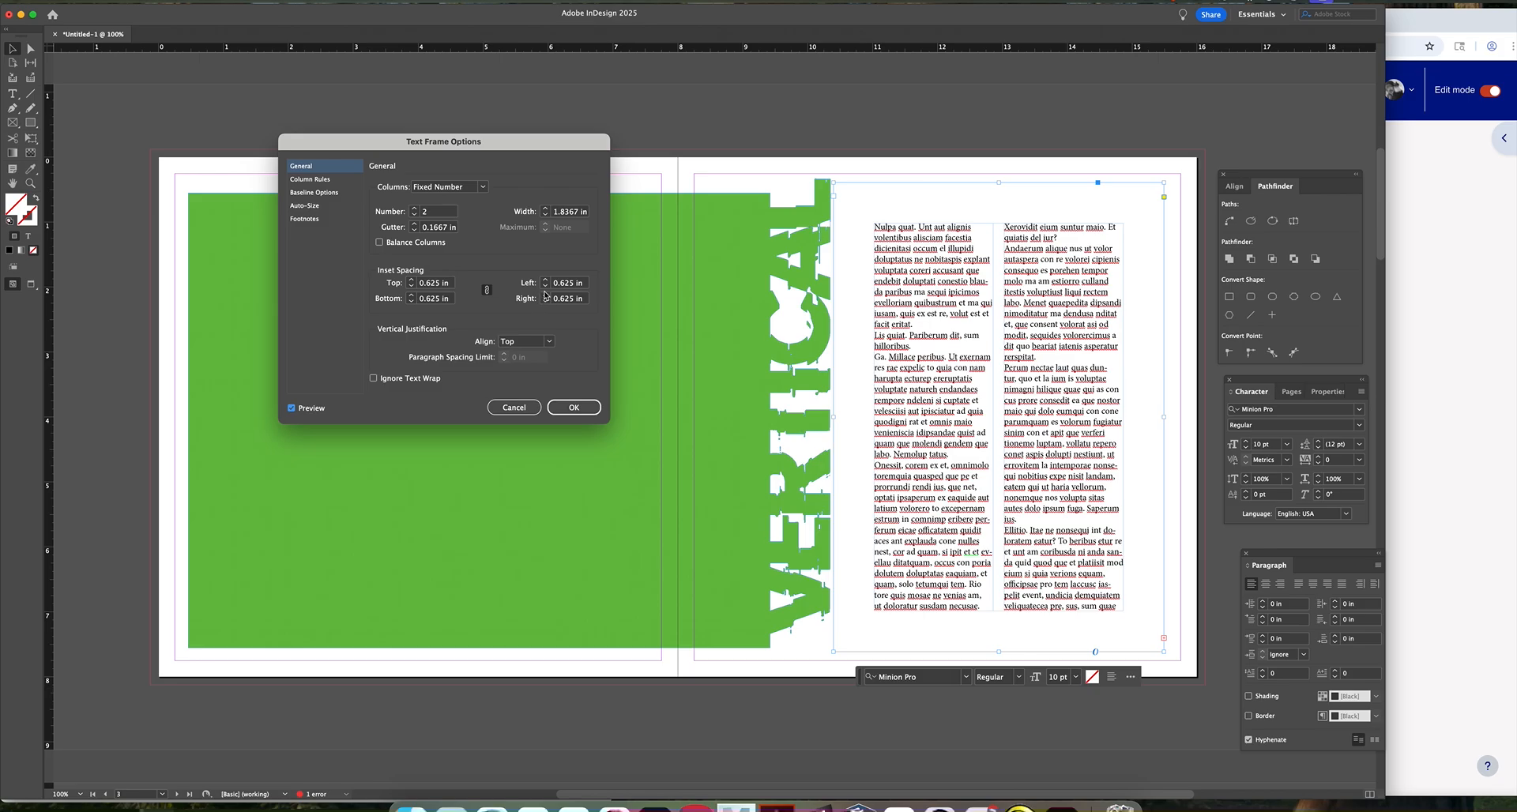
pyautogui.click(545, 280)
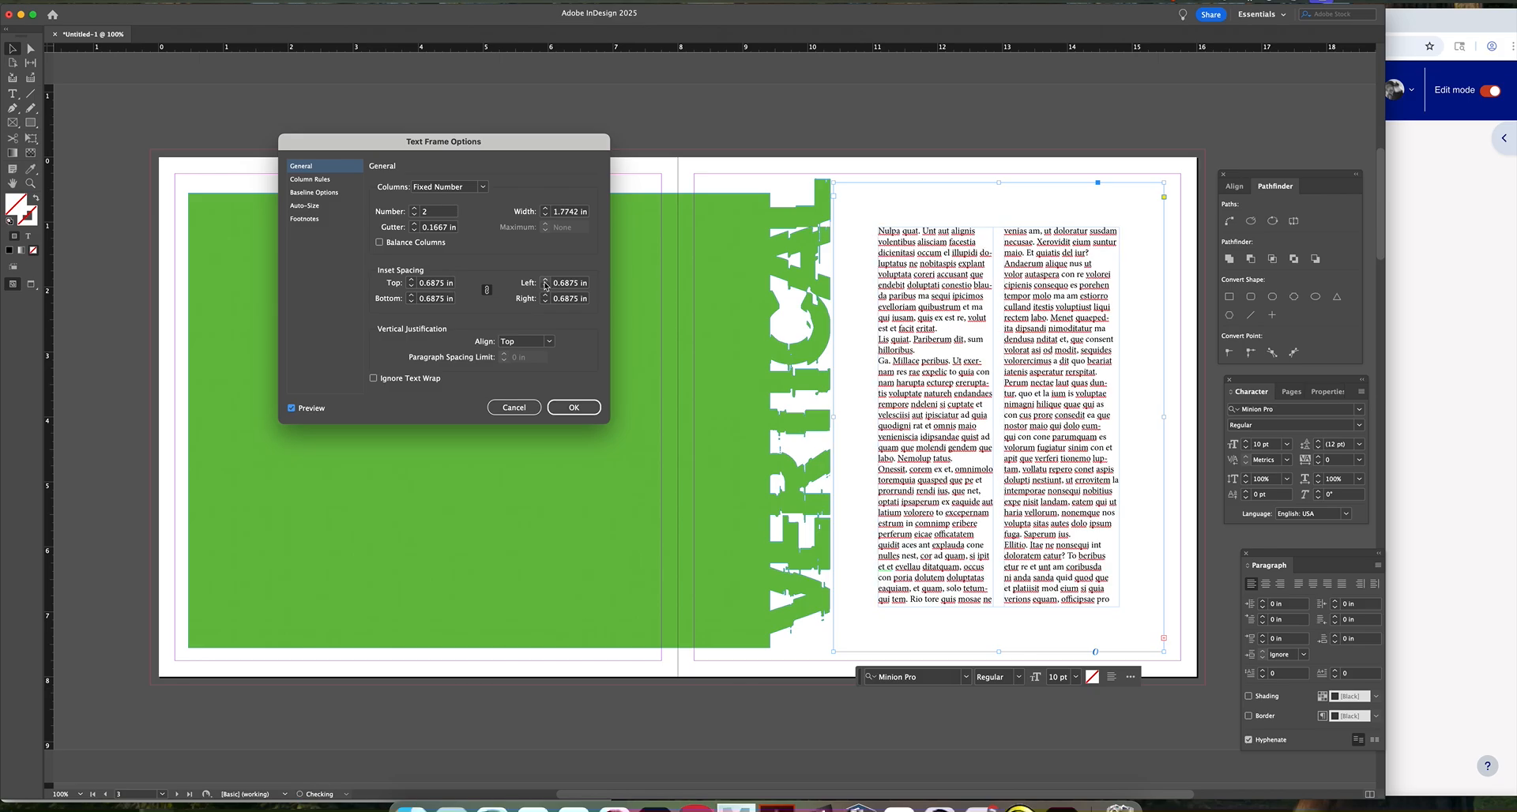
pyautogui.click(545, 298)
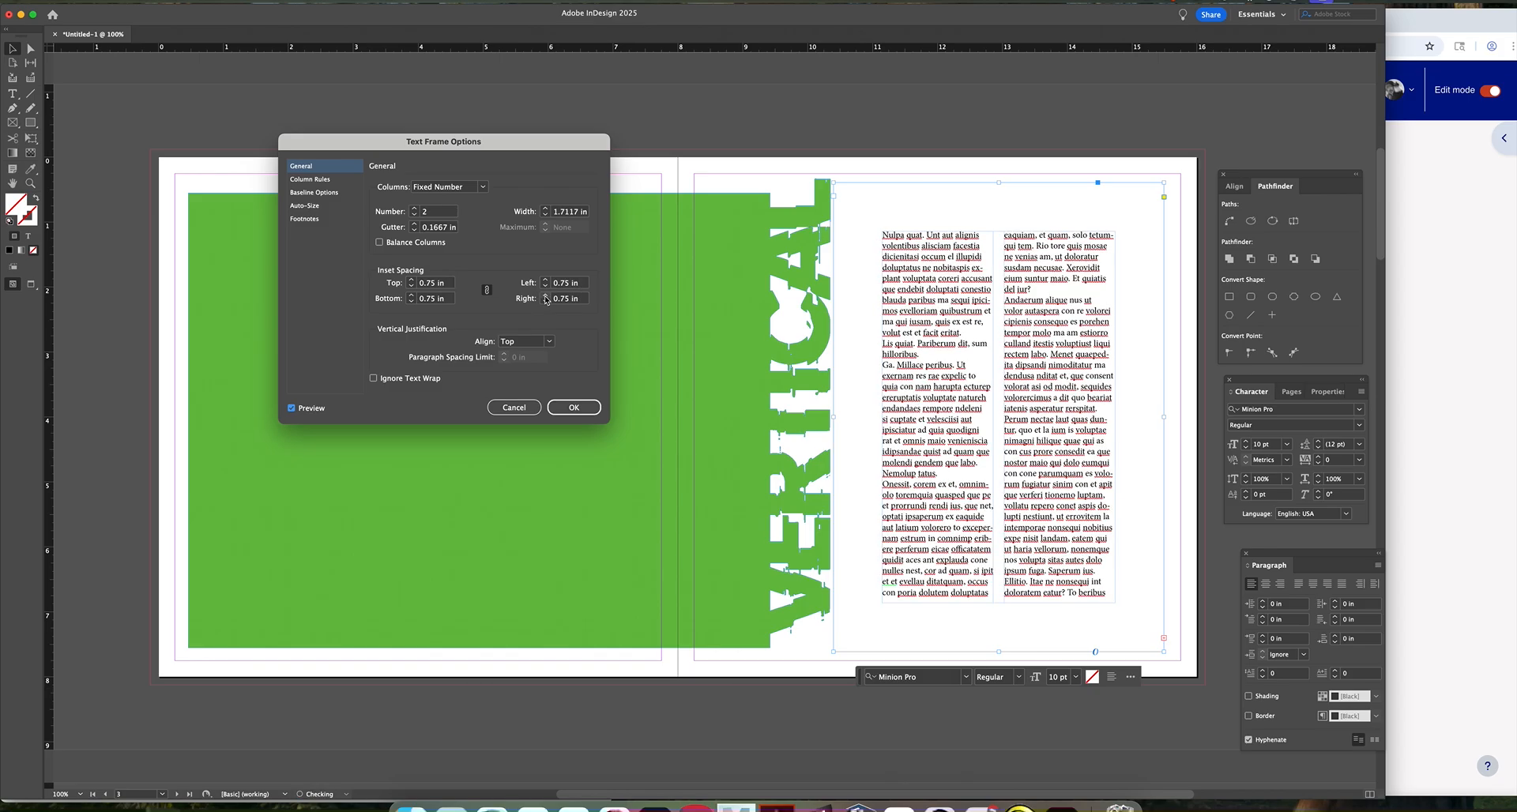
pyautogui.click(411, 295)
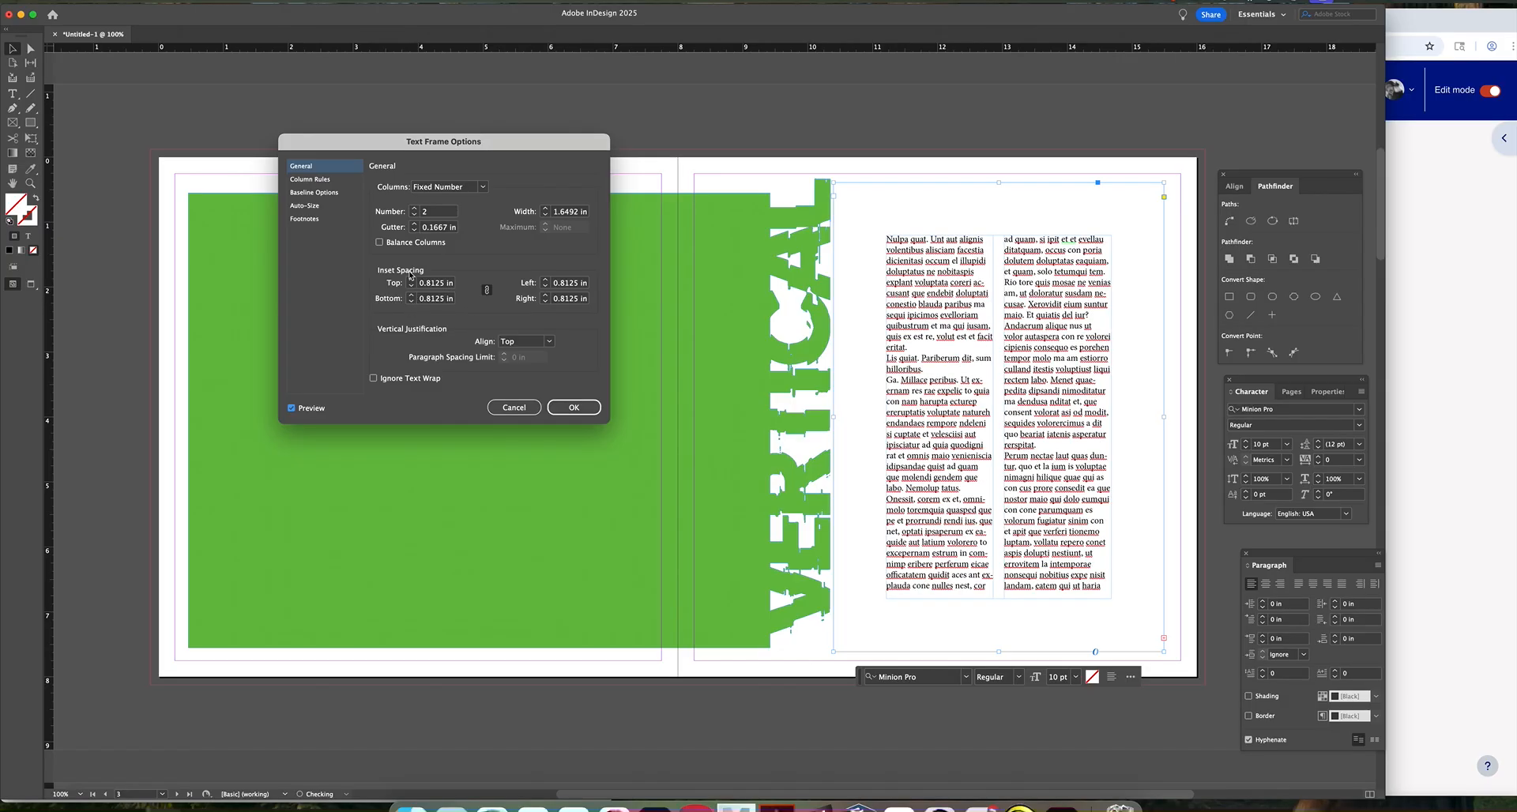
pyautogui.click(411, 280)
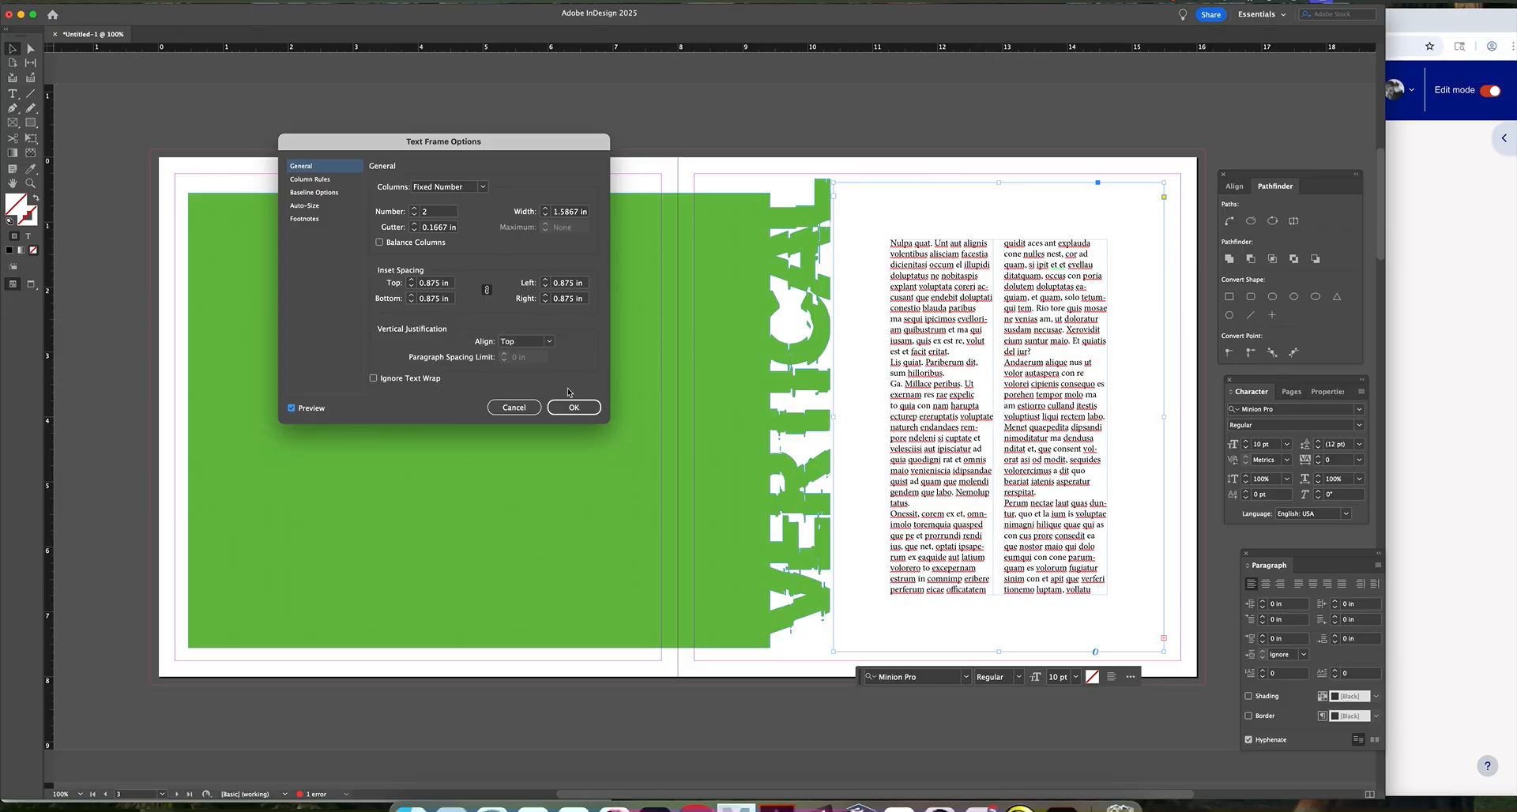
pyautogui.click(373, 378)
pyautogui.click(375, 381)
pyautogui.click(374, 380)
pyautogui.click(575, 407)
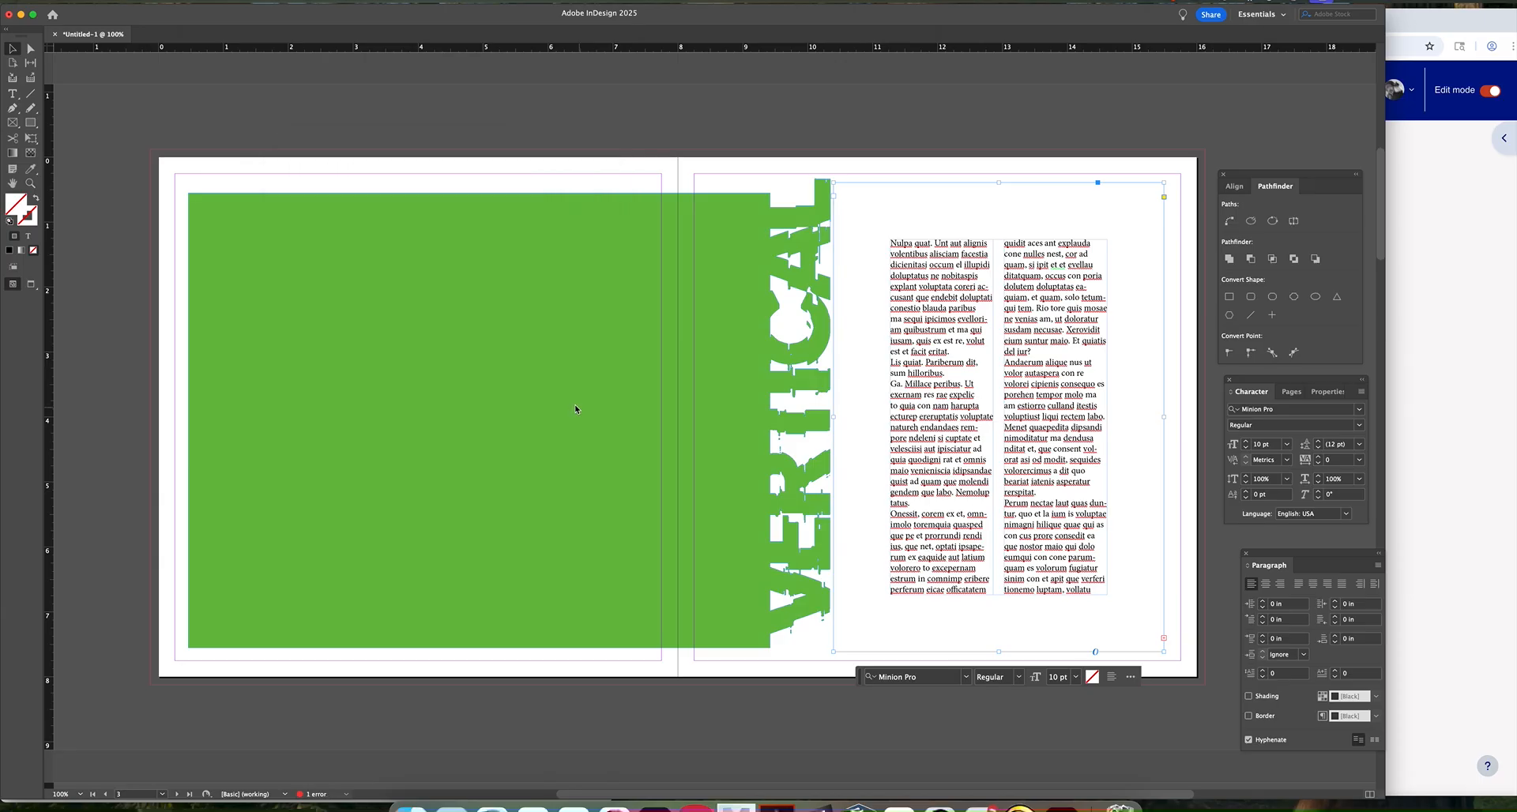
# Step: Preview two page columns in Margins and Columns and cancel without applying them
pyautogui.moveTo(971, 466); pyautogui.dragTo(949, 457)
pyautogui.press('super+z')
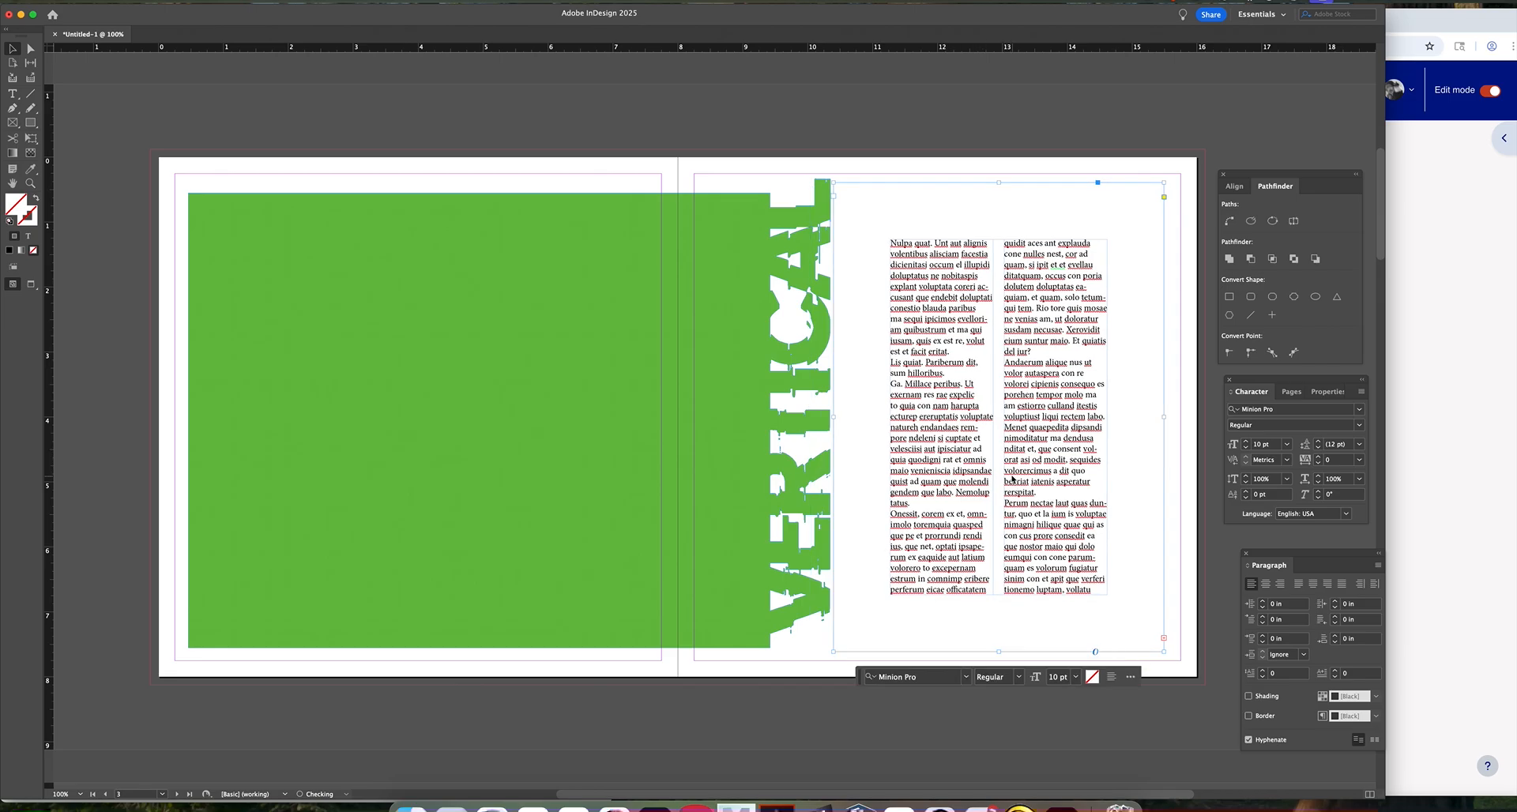
pyautogui.click(143, 1)
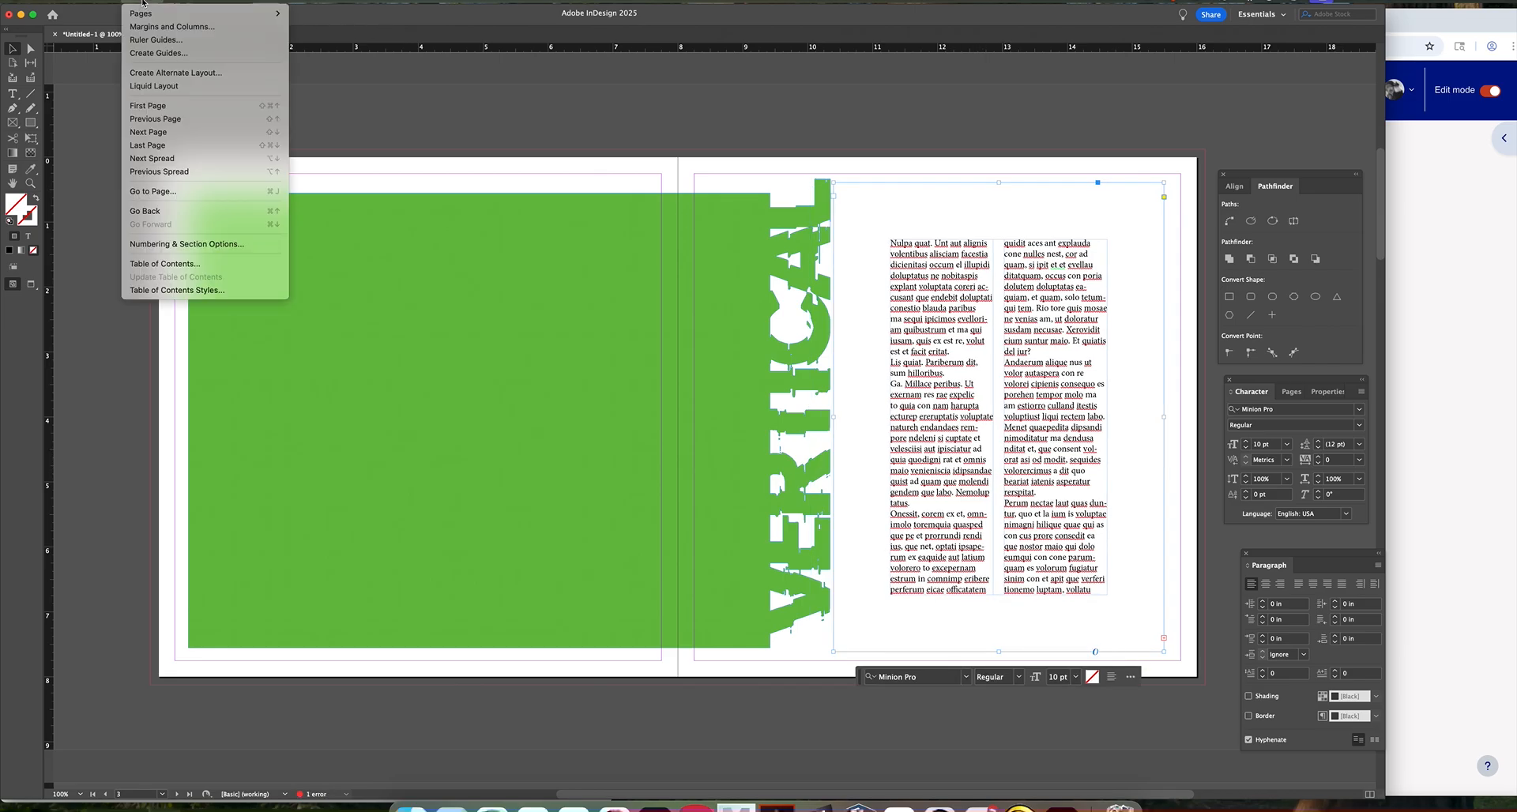
pyautogui.click(151, 27)
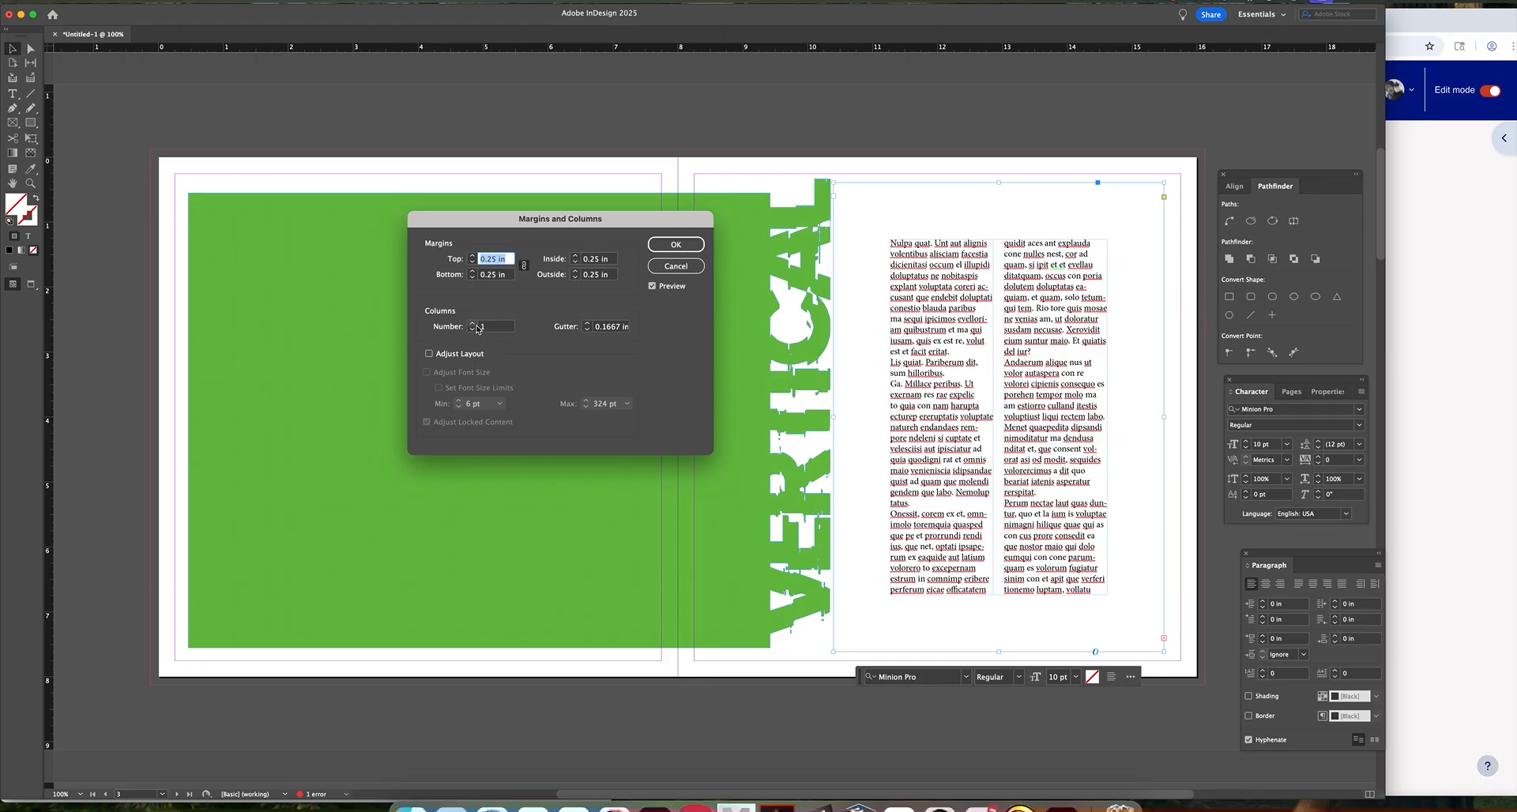
pyautogui.click(473, 324)
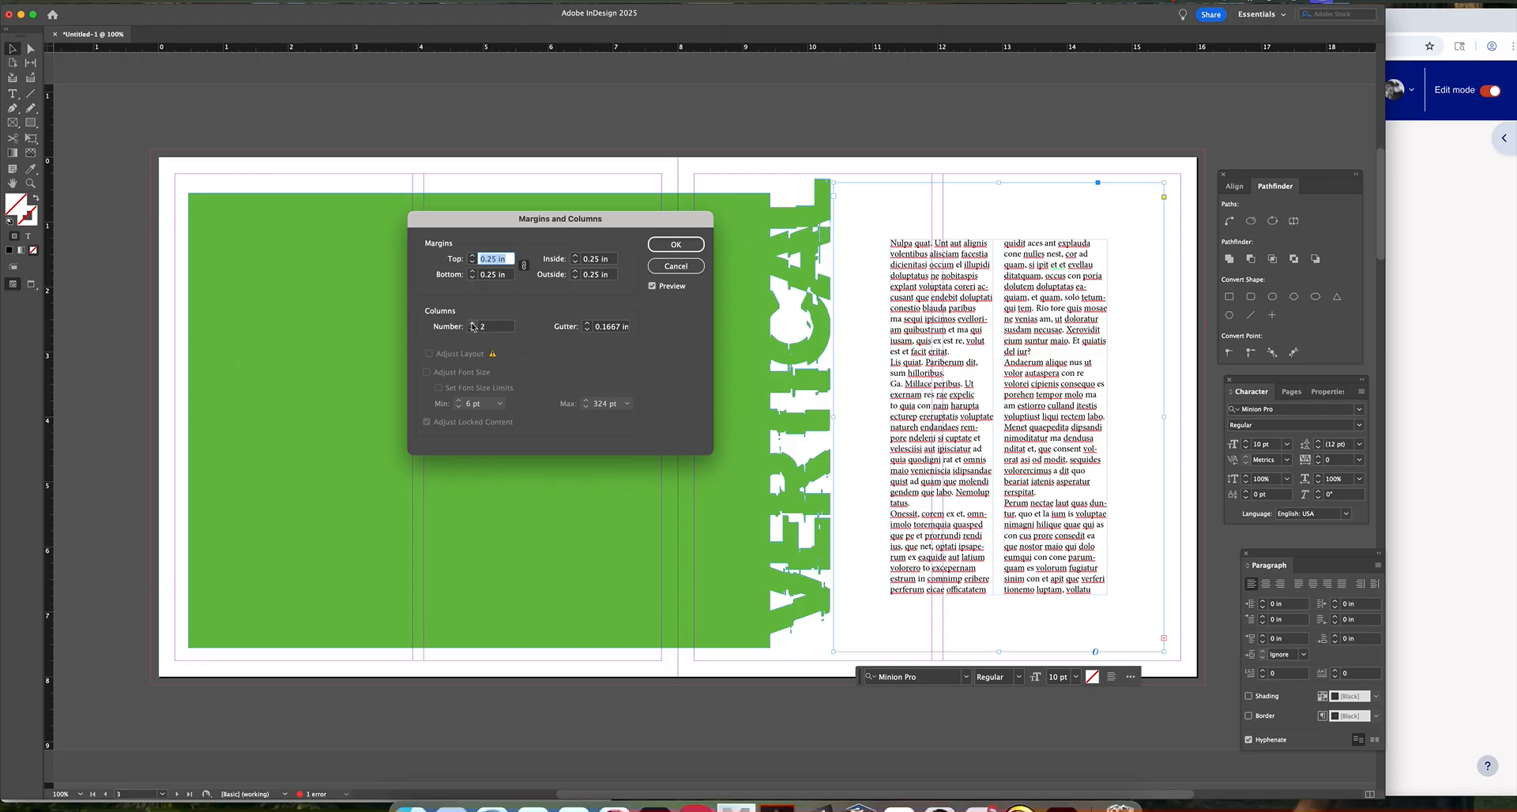
pyautogui.click(664, 266)
# Step: Set the text frame to three columns with 0.375 in inset spacing on all four sides in Text Frame Options and apply
pyautogui.click(204, 1)
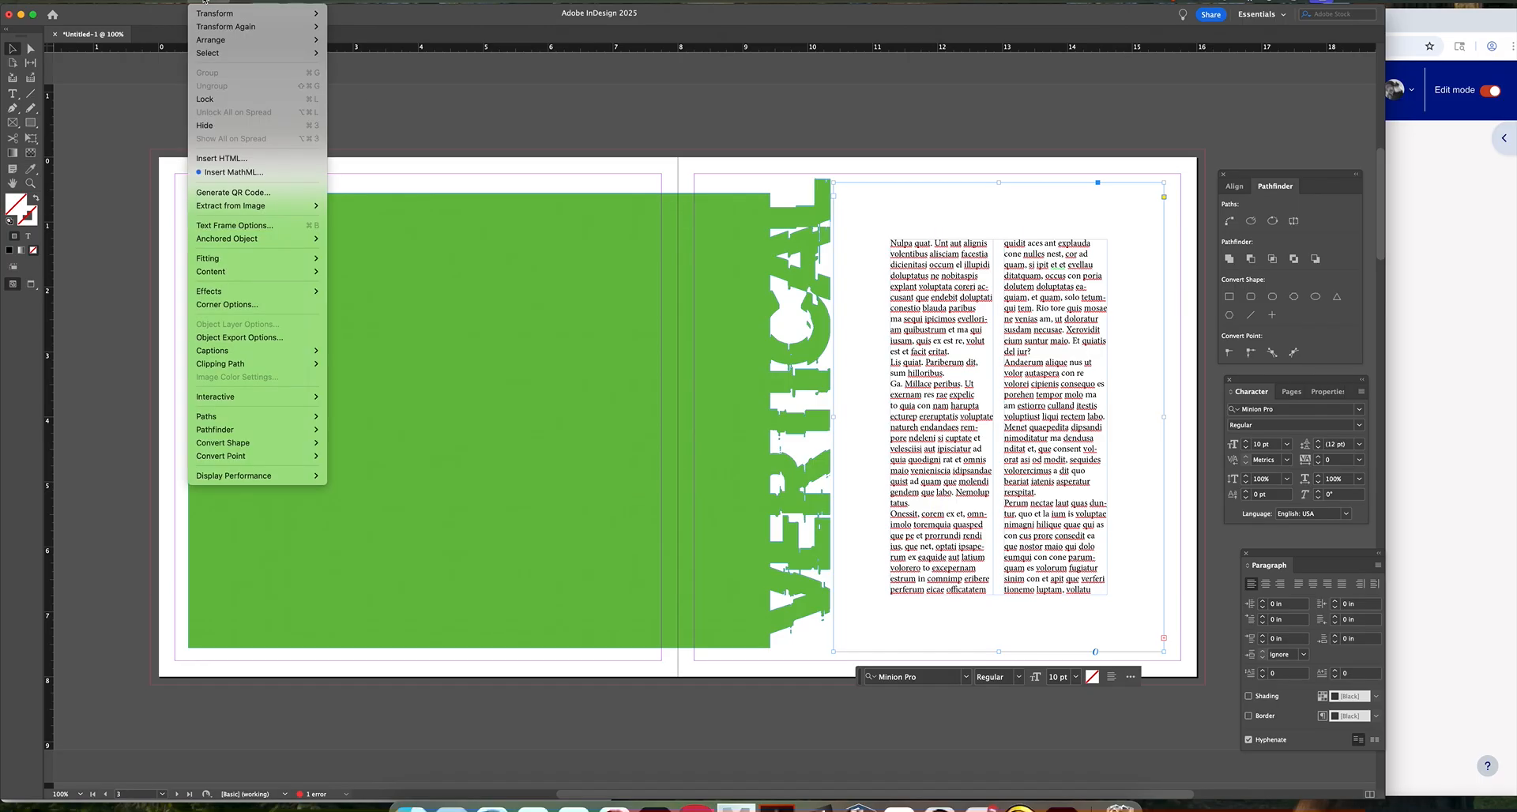
pyautogui.click(237, 225)
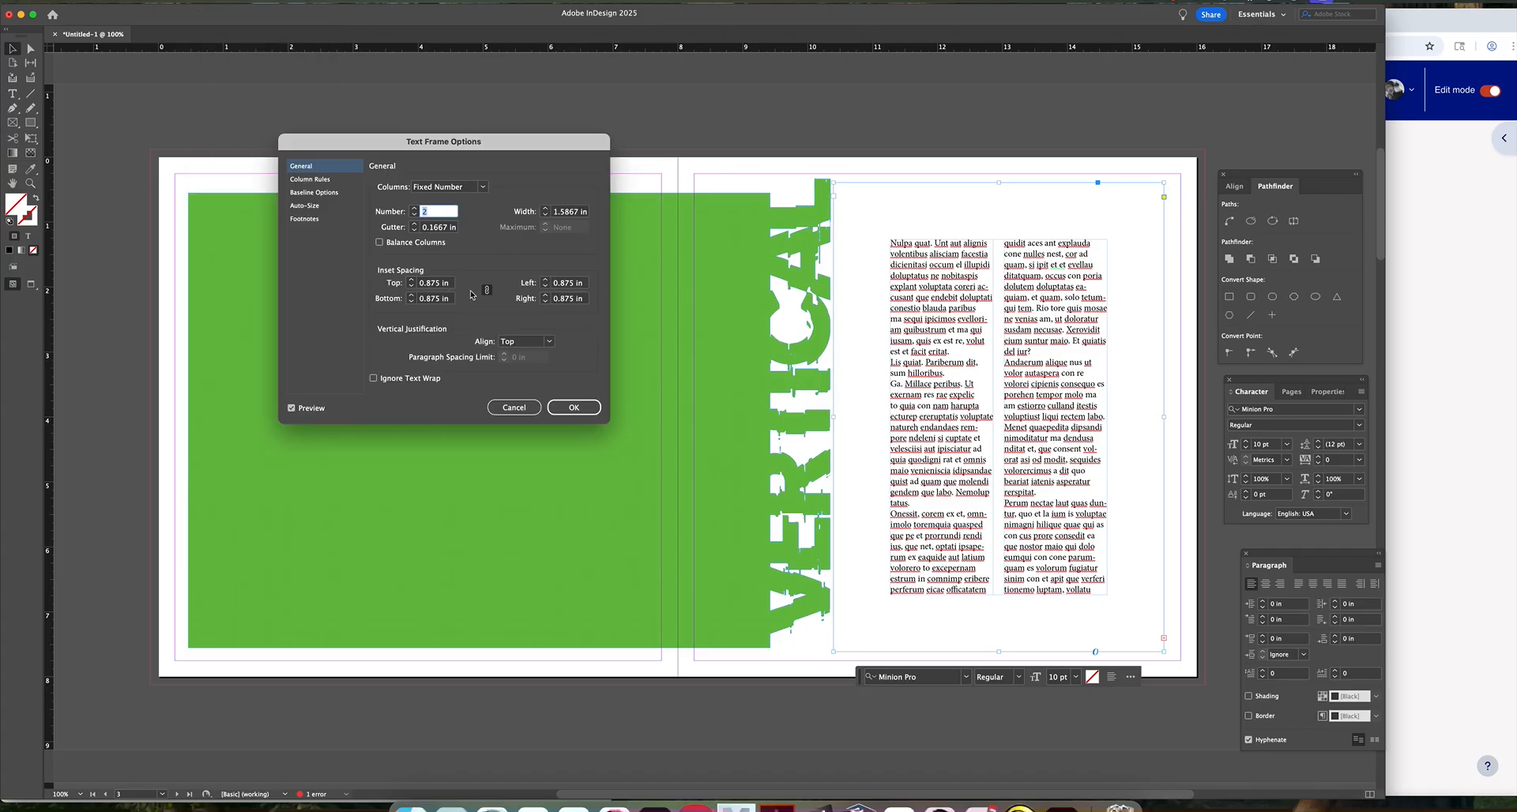
pyautogui.click(414, 210)
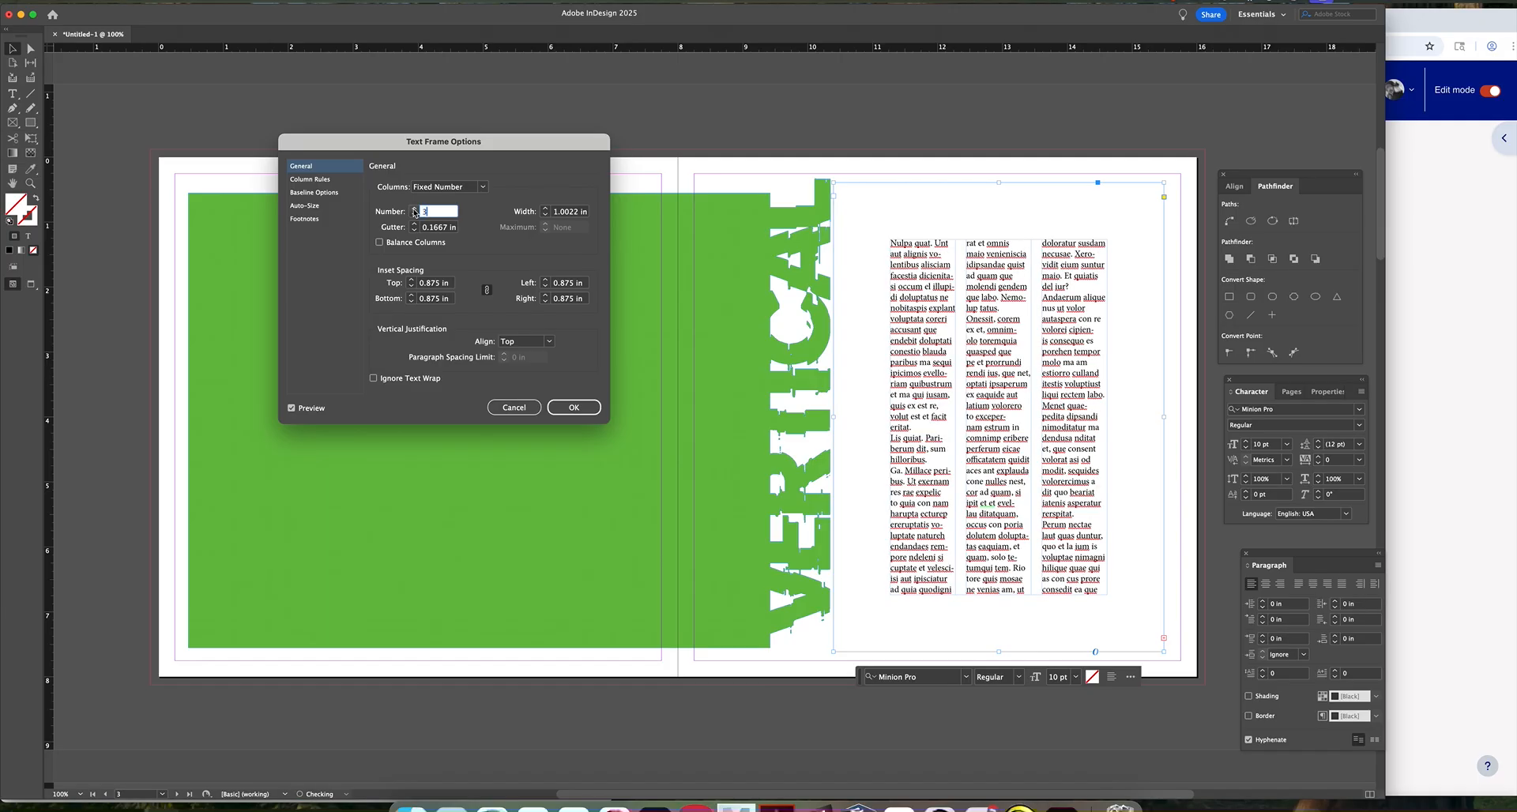
pyautogui.click(410, 287)
pyautogui.click(411, 287)
pyautogui.click(411, 287)
pyautogui.click(411, 302)
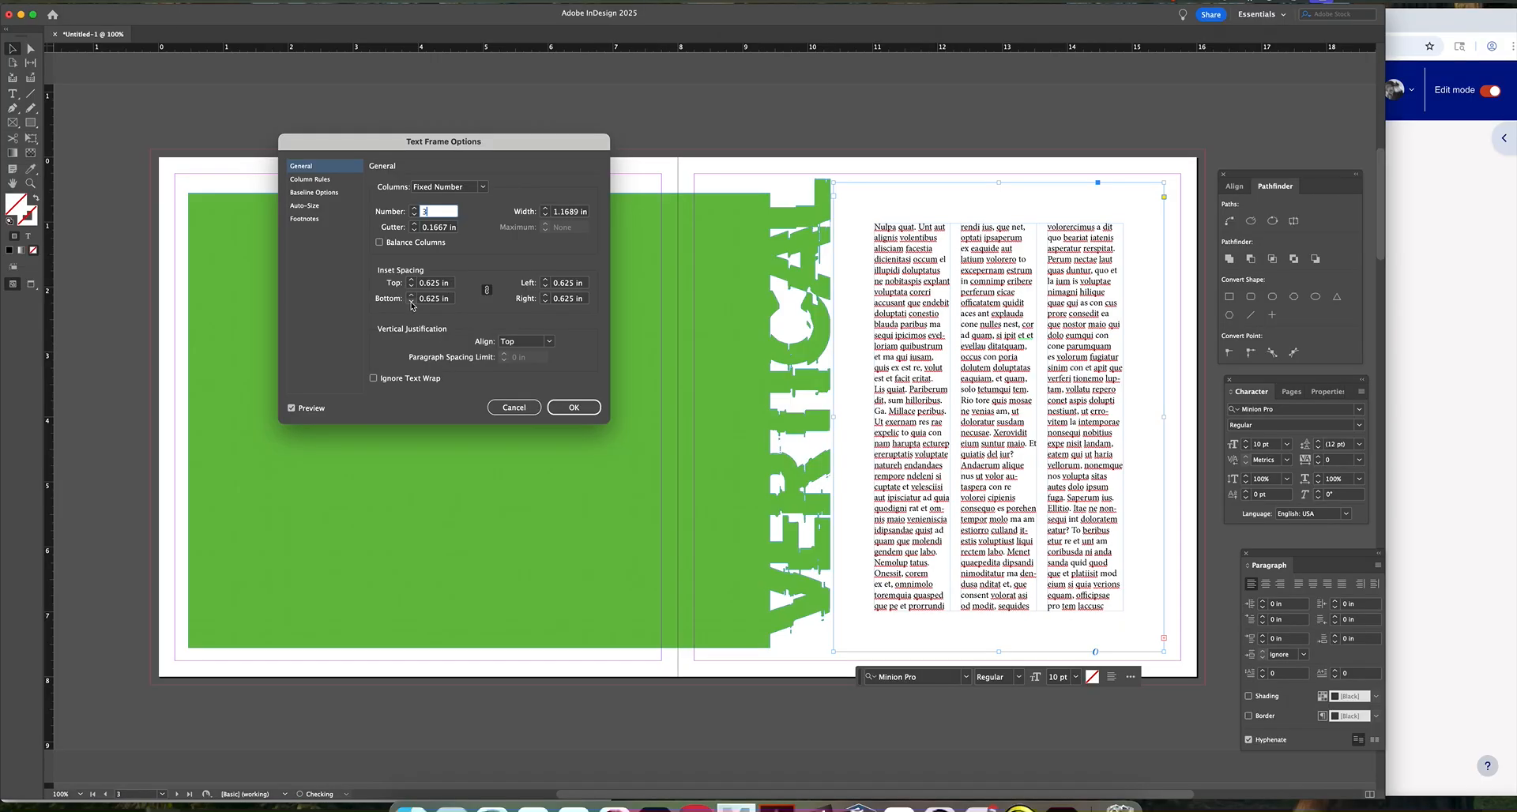
pyautogui.click(411, 302)
pyautogui.click(411, 302)
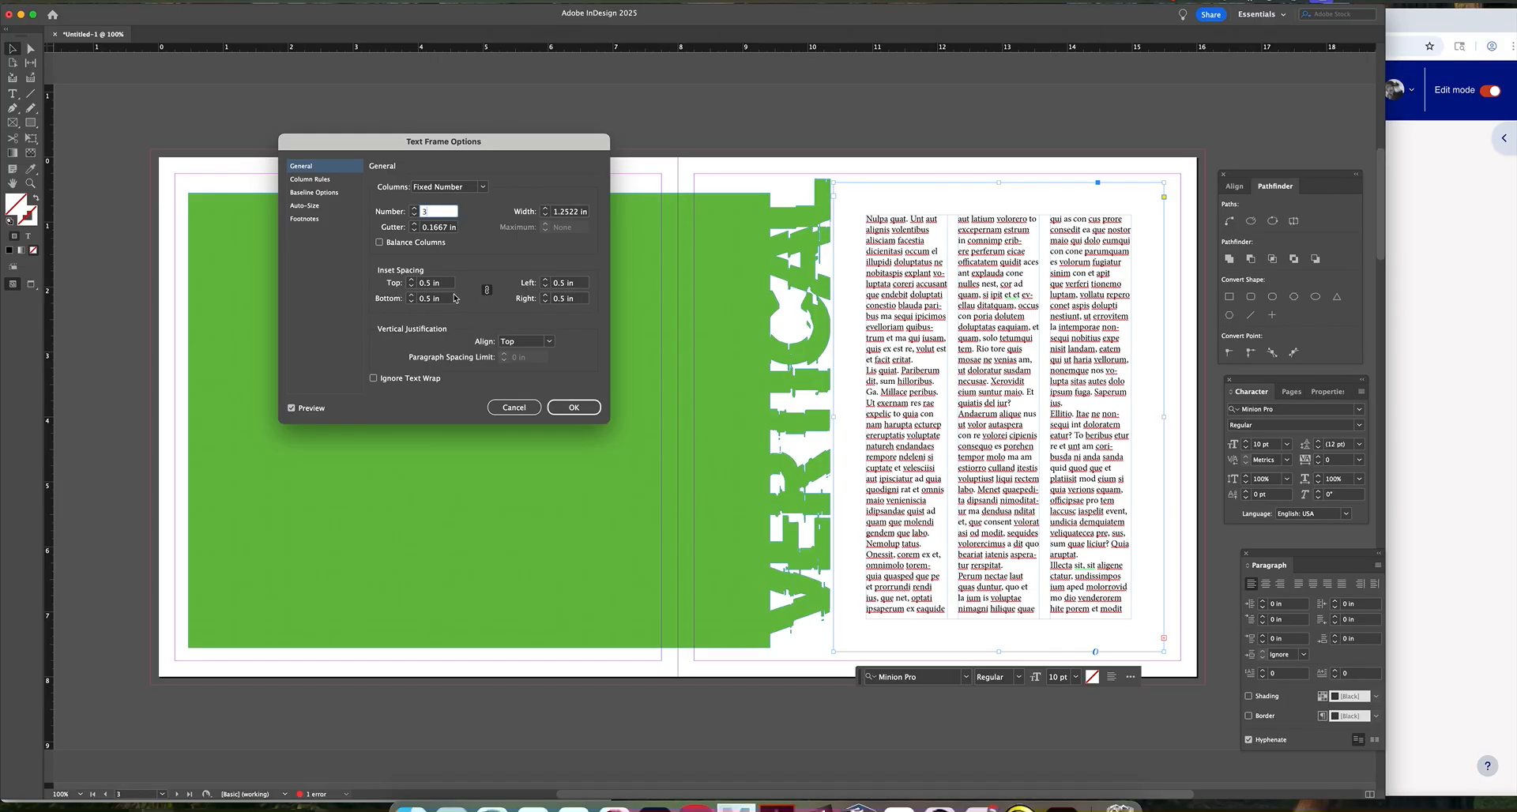
pyautogui.click(546, 292)
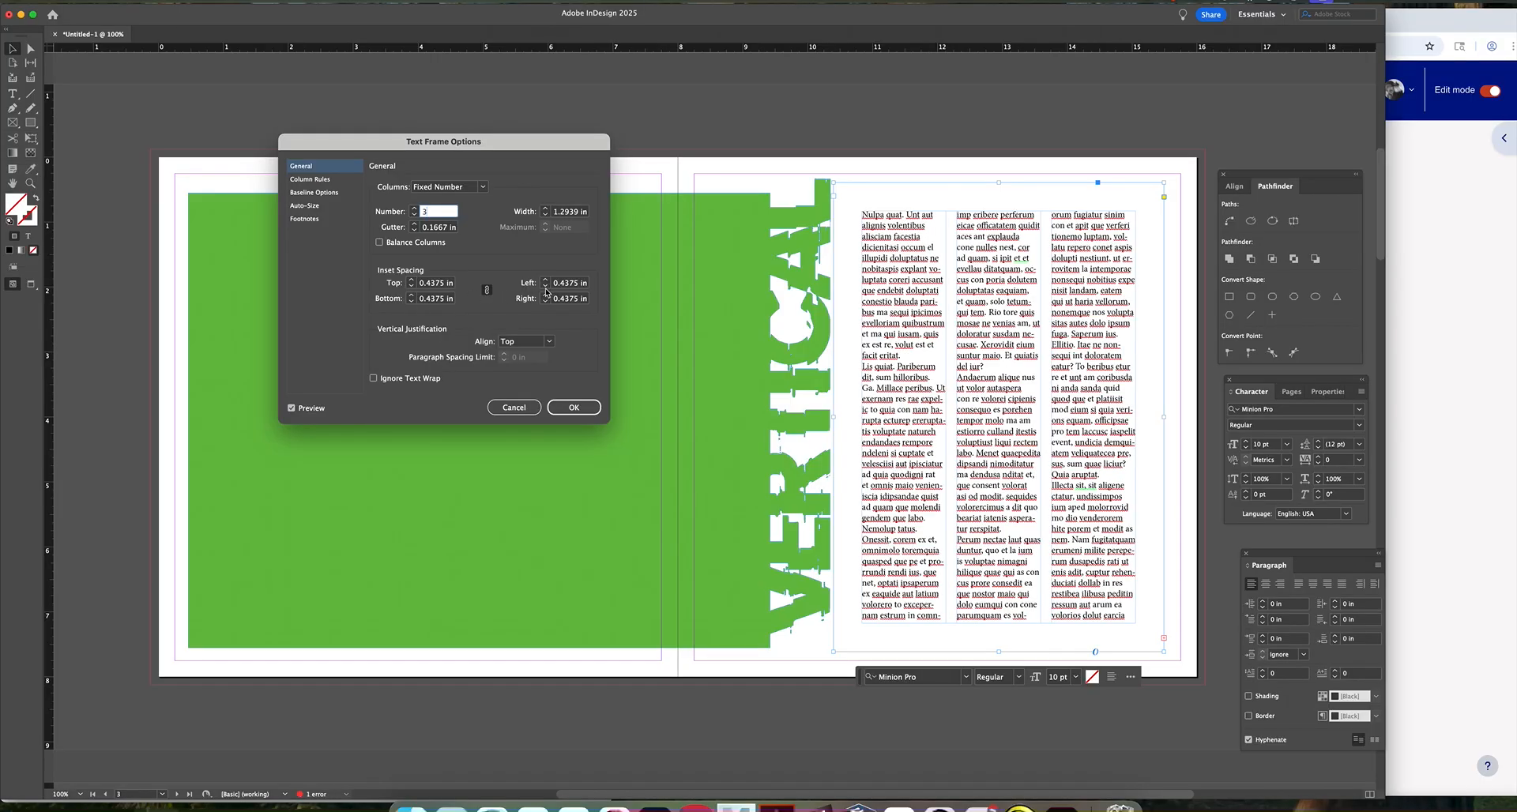
pyautogui.click(546, 302)
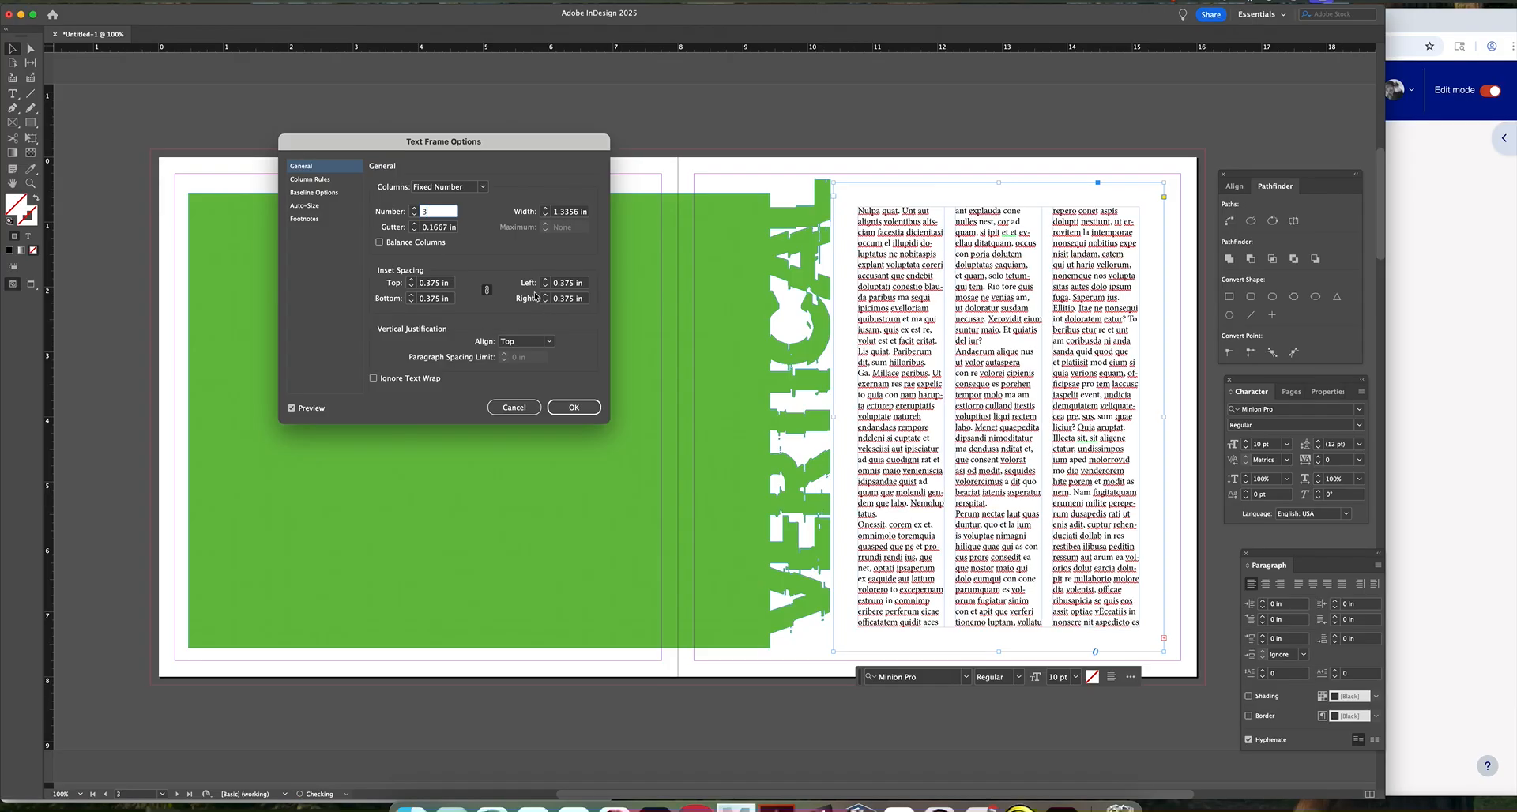
pyautogui.click(594, 407)
# Step: Select all the placeholder text in the frame and move the Character panel over the green block
pyautogui.moveTo(932, 388); pyautogui.dragTo(925, 389)
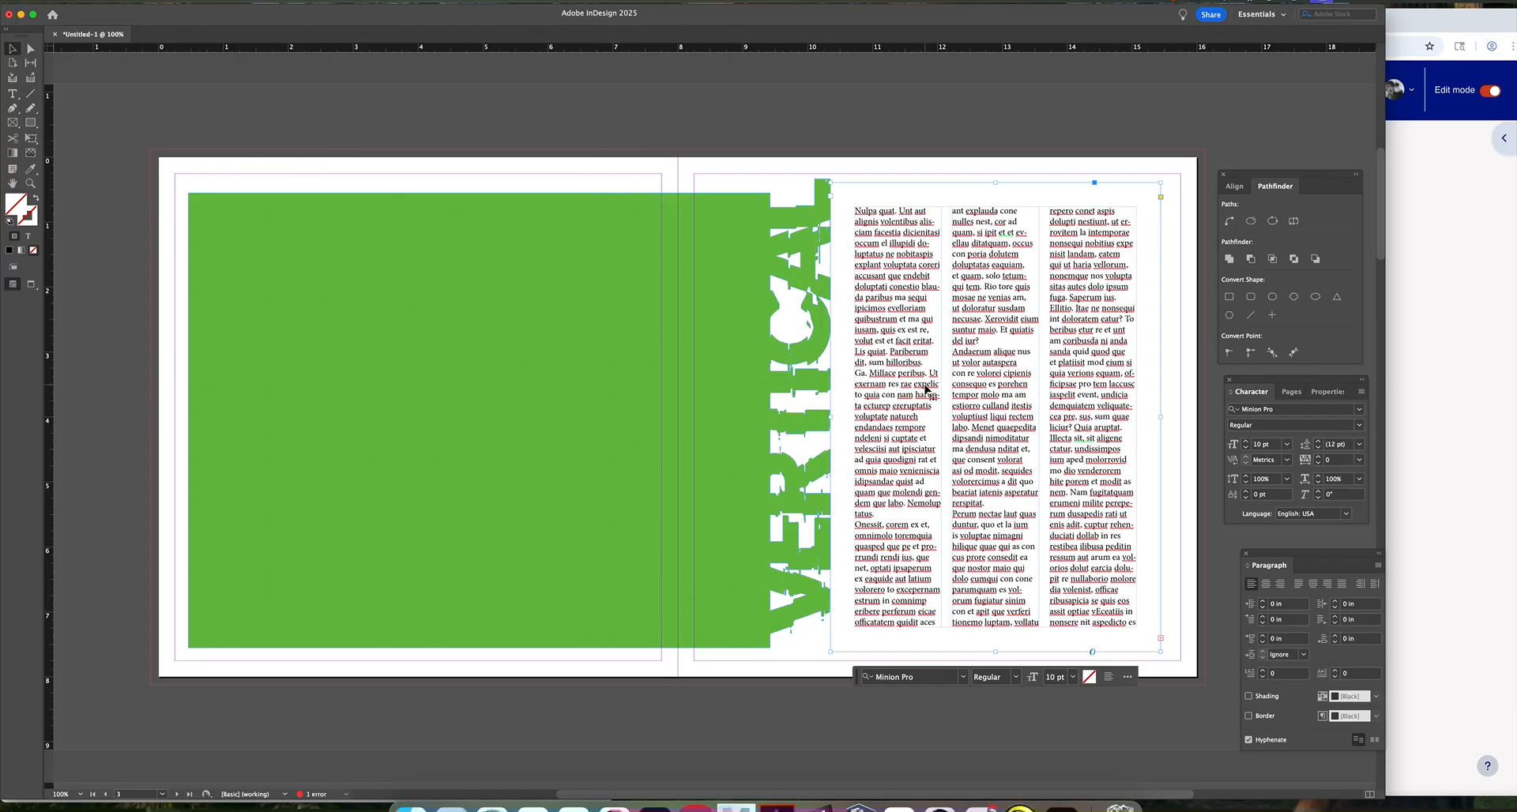
pyautogui.doubleClick(913, 345)
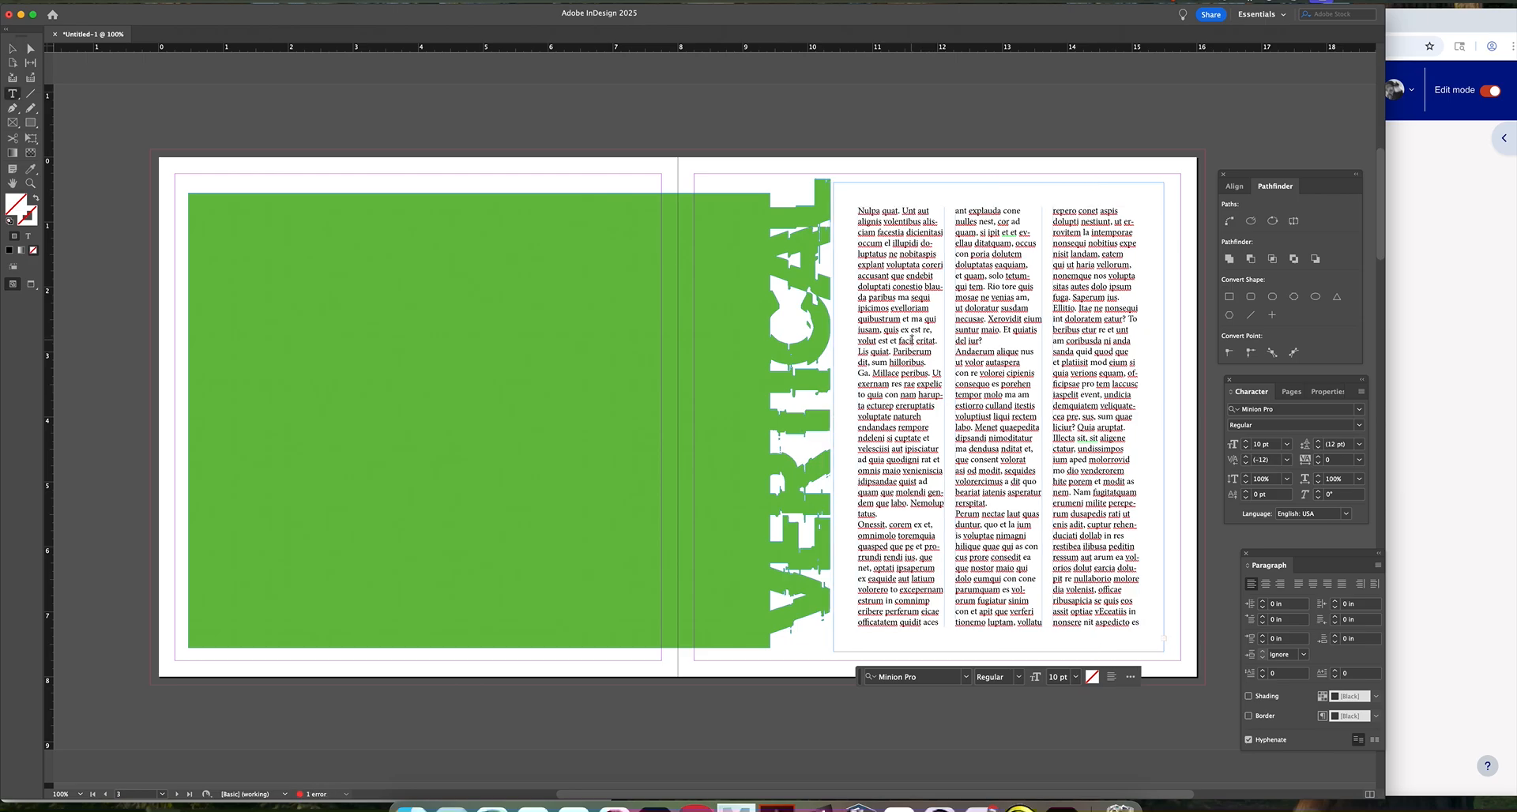
pyautogui.press('super+a')
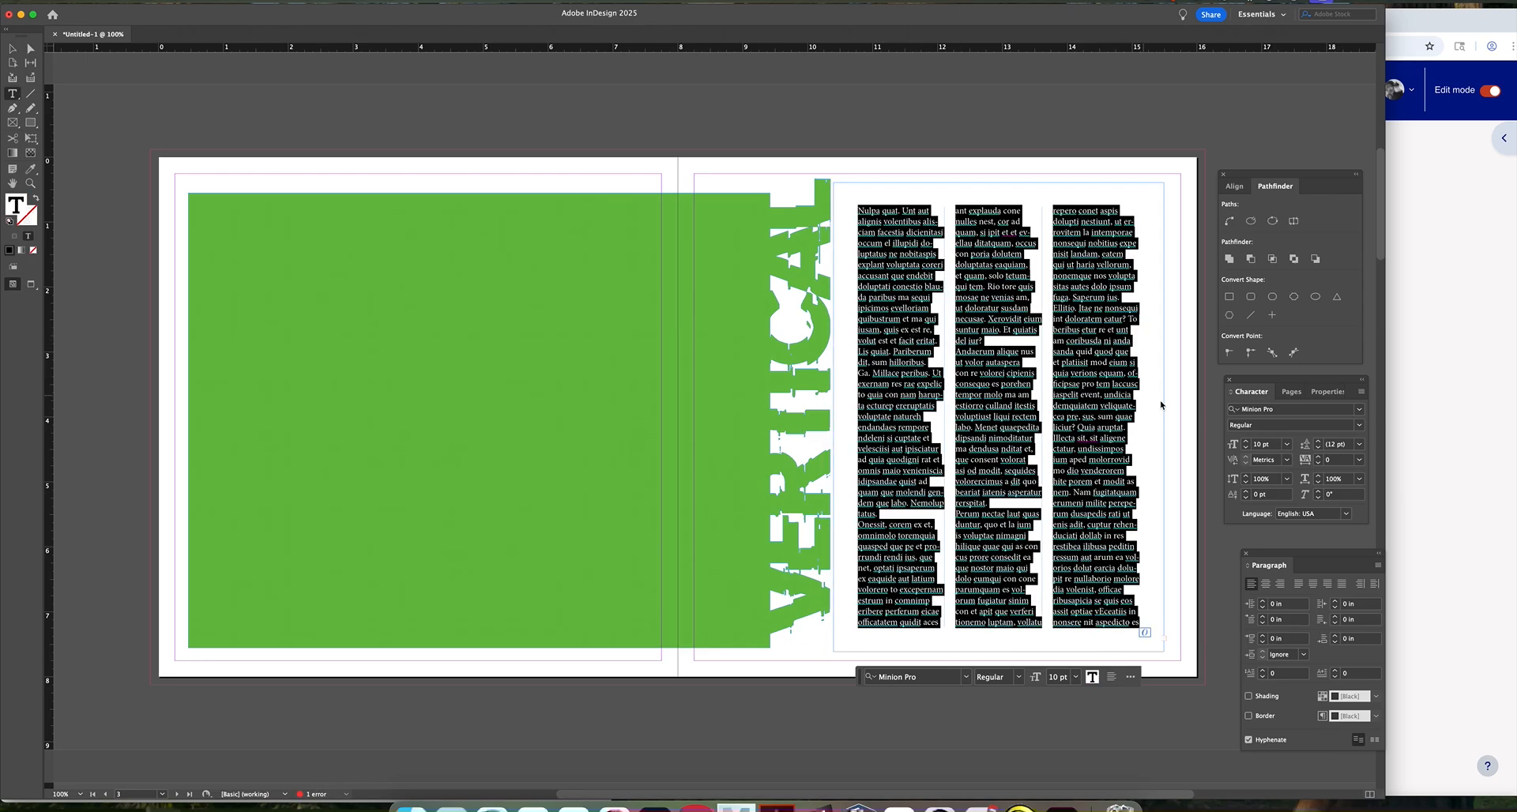
pyautogui.click(1131, 405)
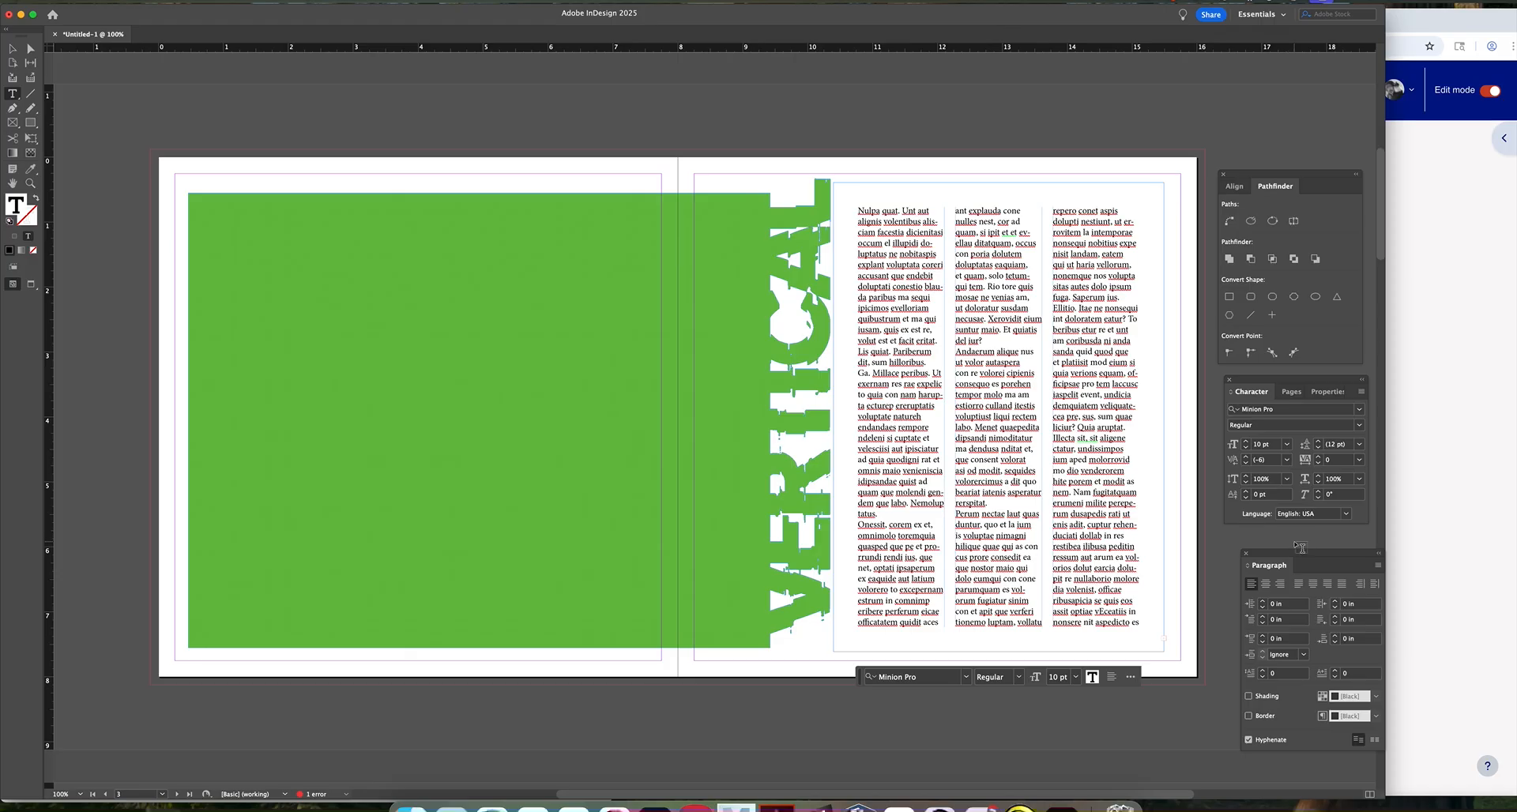
pyautogui.moveTo(1255, 384); pyautogui.dragTo(605, 213)
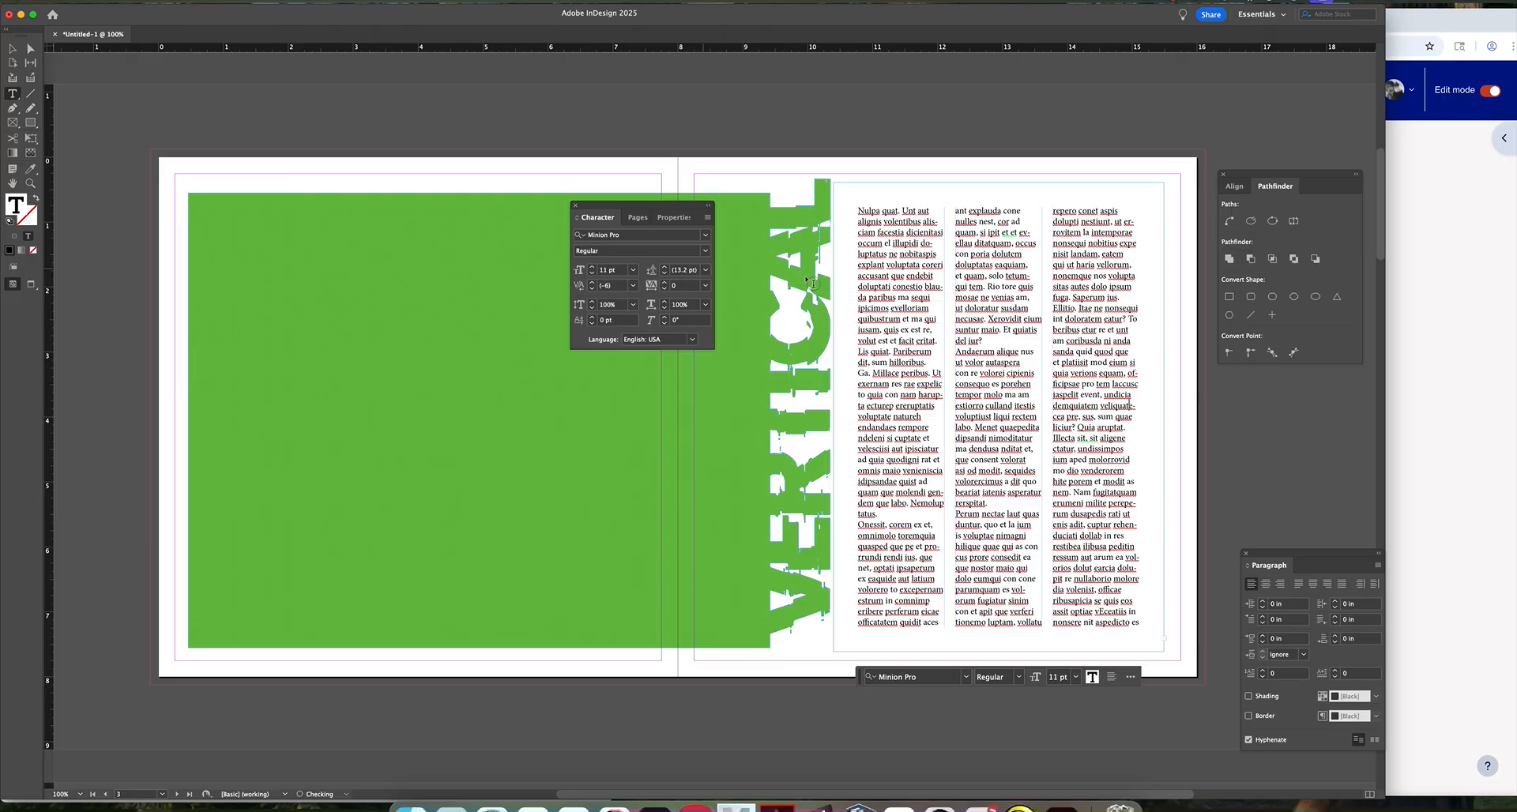
pyautogui.hotkey('ctrl', 'a')
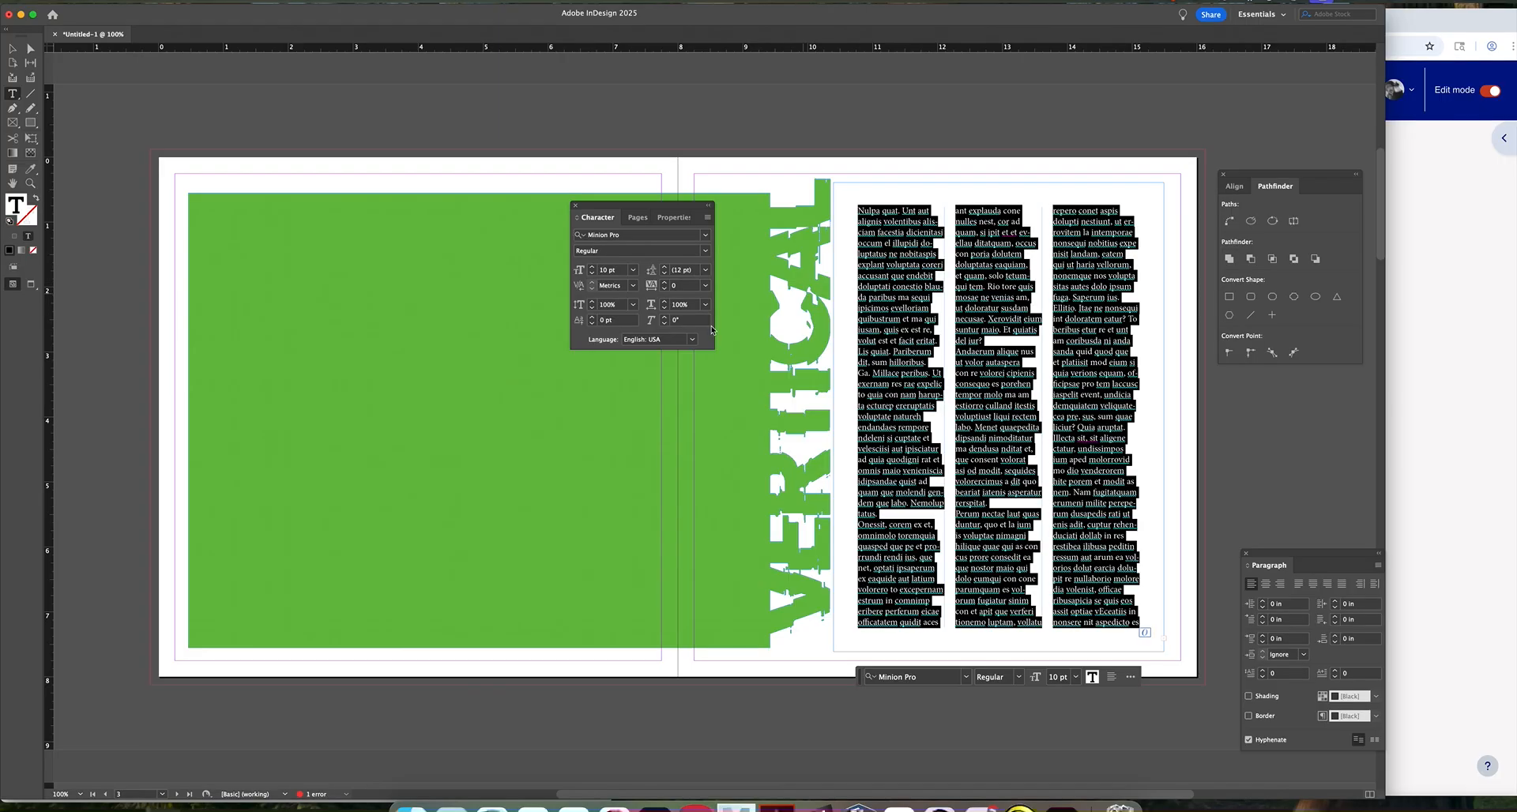
# Step: Try a larger font size and leading up to 16 pt on the selected text, settling on 10 pt type with 14 pt leading
pyautogui.click(592, 268)
pyautogui.click(593, 274)
pyautogui.click(664, 268)
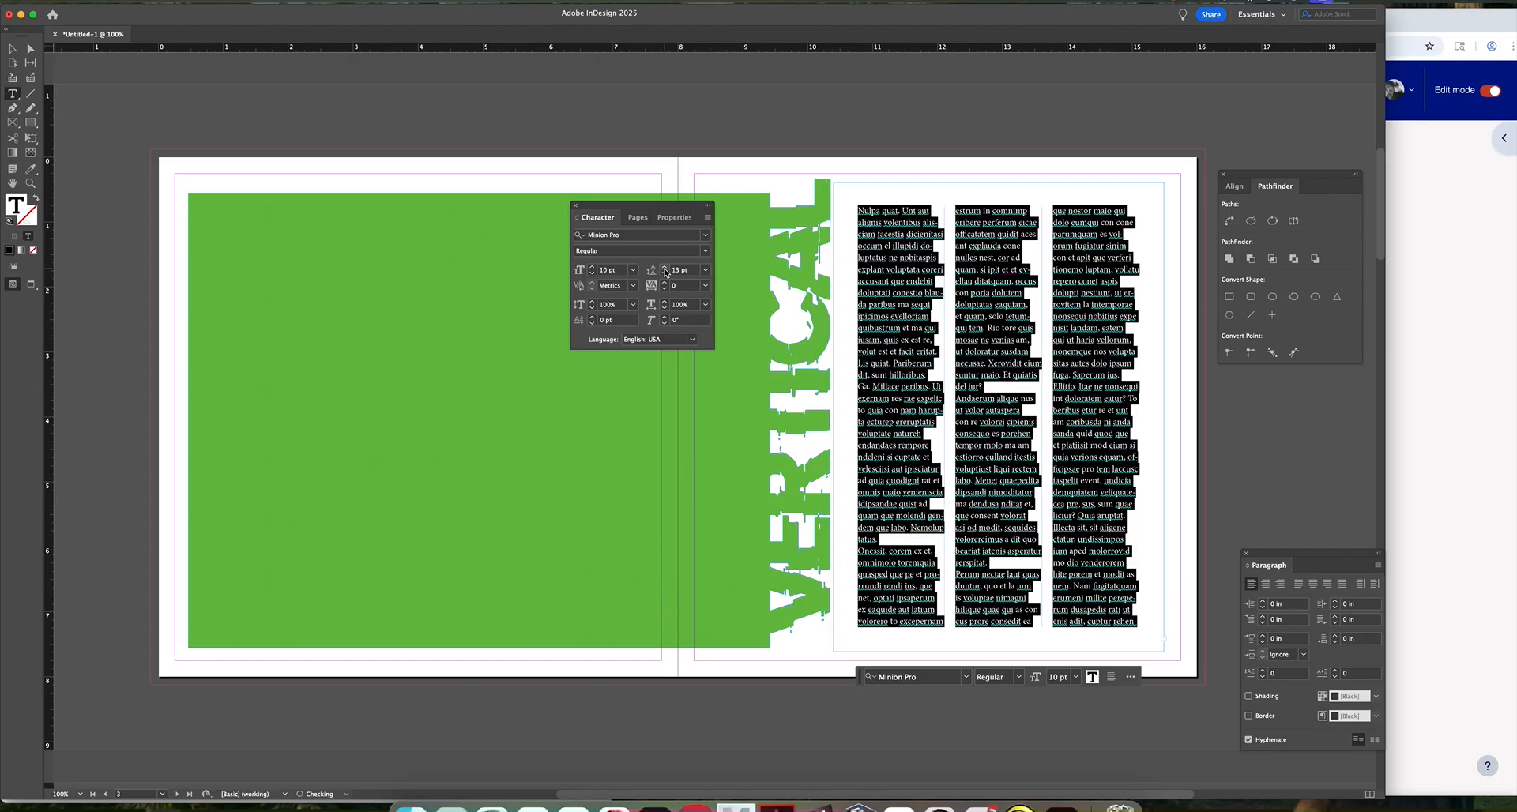
pyautogui.click(664, 269)
pyautogui.click(664, 269)
pyautogui.click(665, 268)
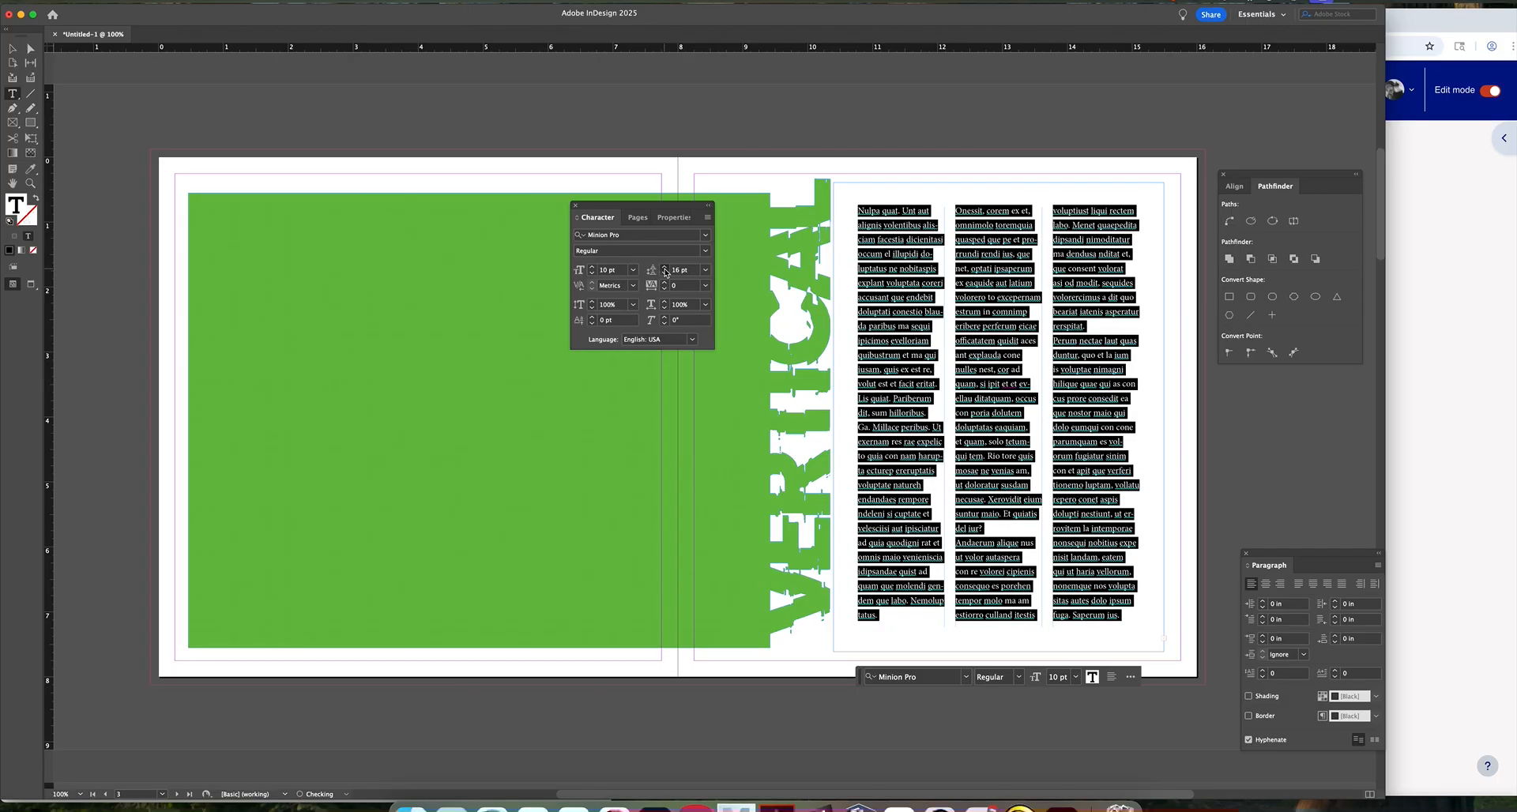
pyautogui.press('super+z')
pyautogui.press('super+z')
pyautogui.press('super+z')
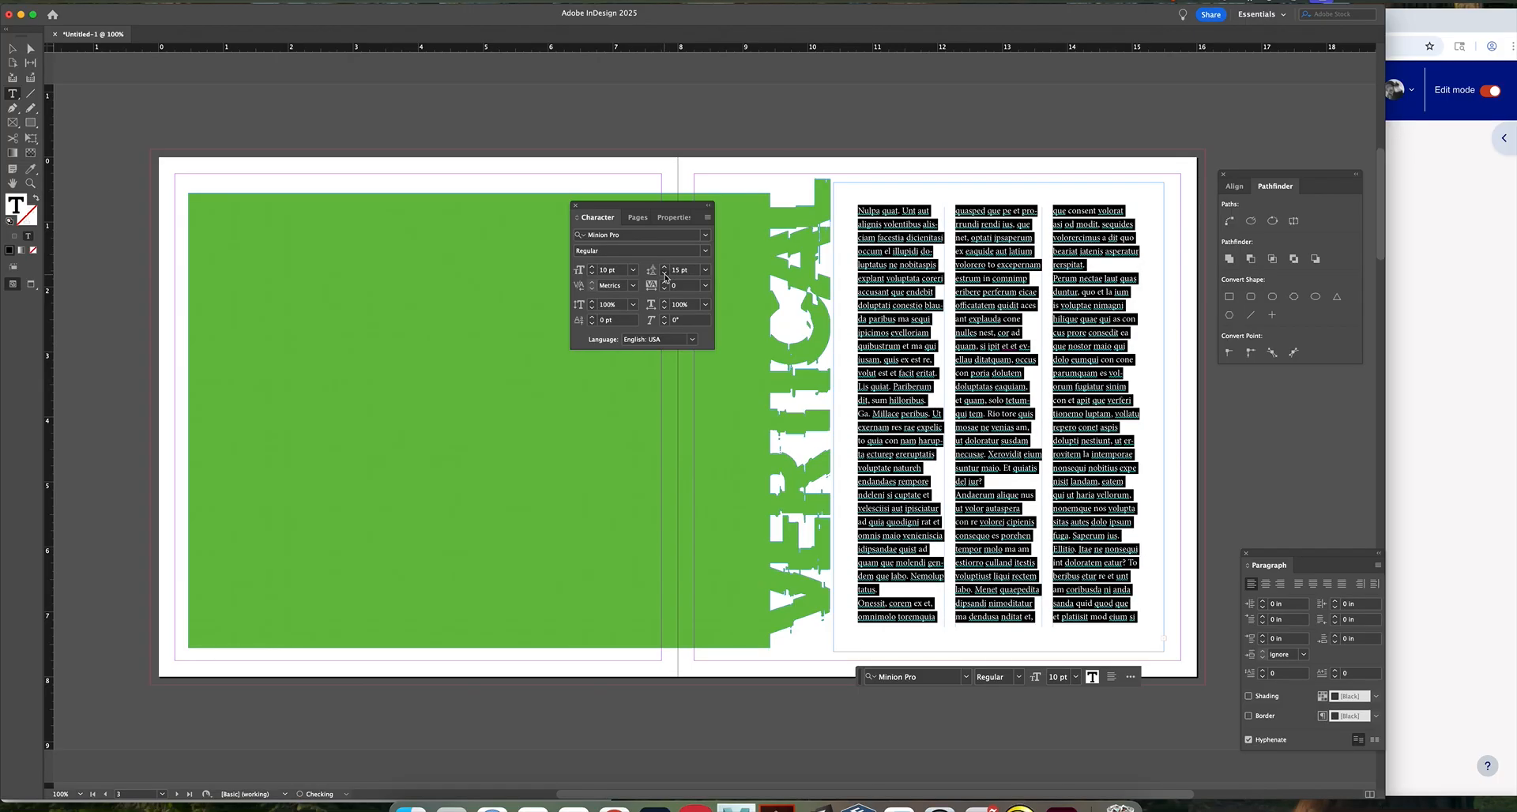
# Step: Set the text frame to two columns in Text Frame Options and apply the change
pyautogui.click(216, 2)
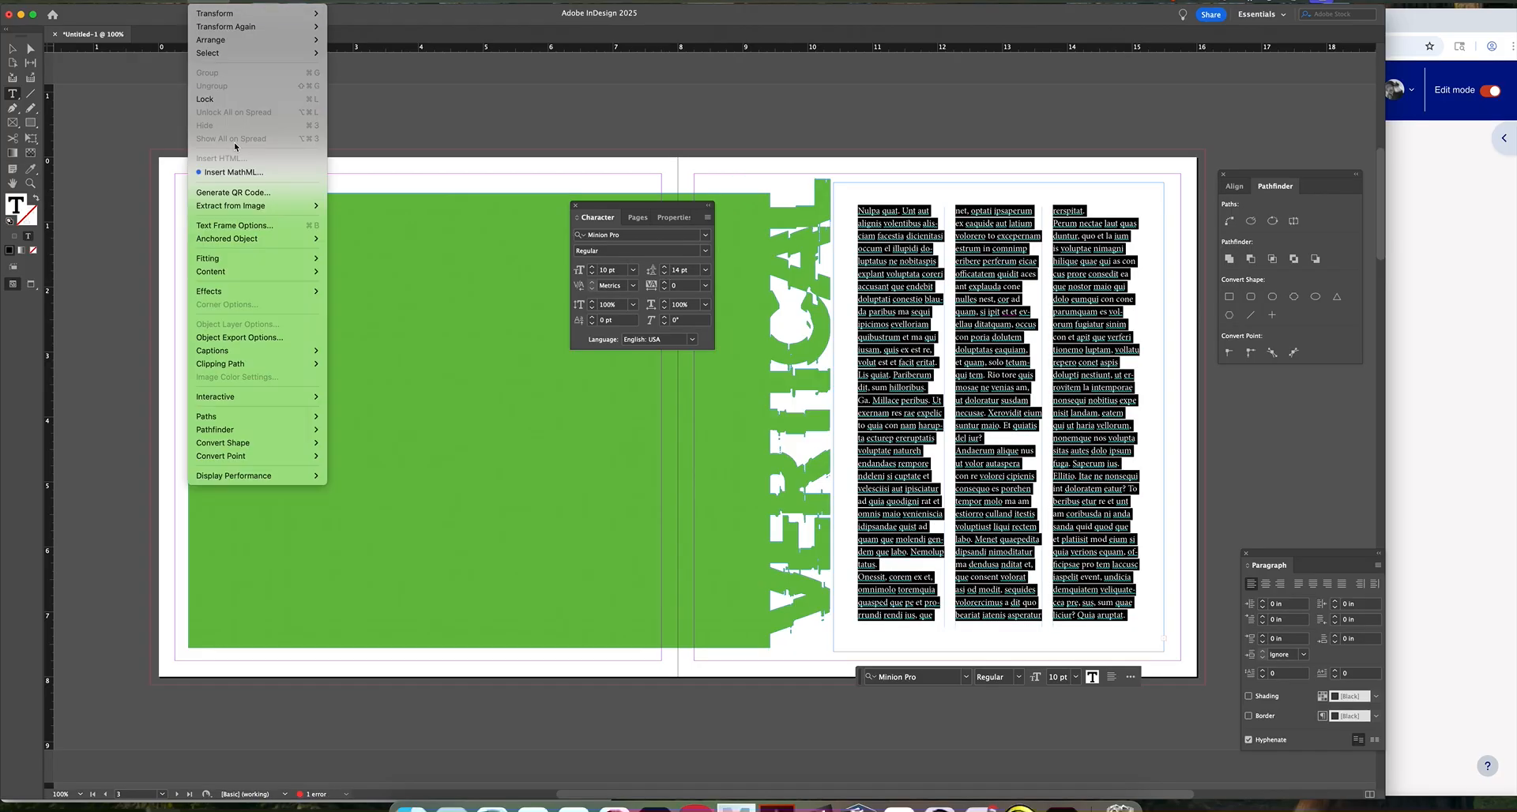
pyautogui.click(241, 226)
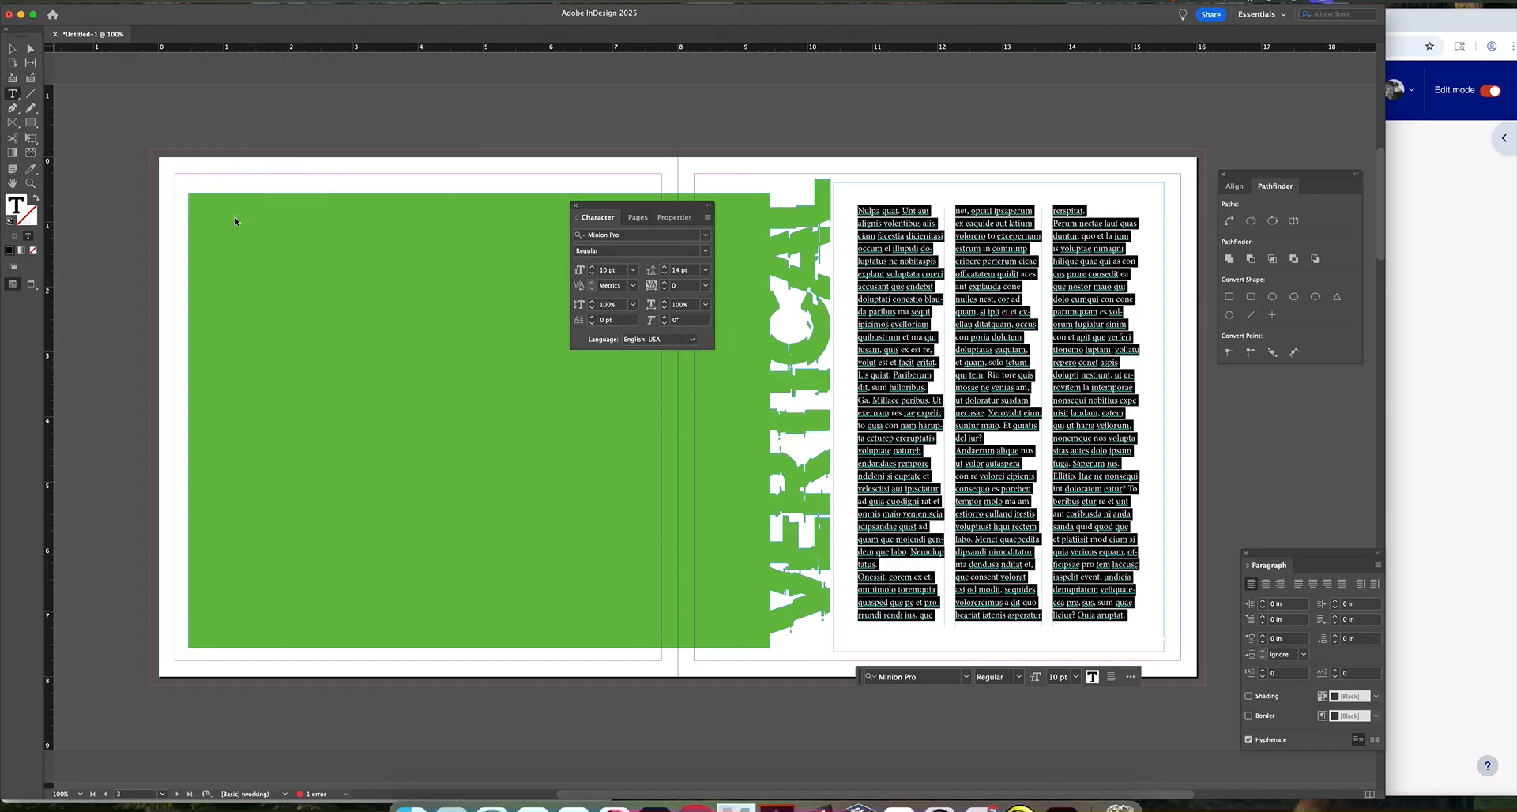
pyautogui.click(414, 215)
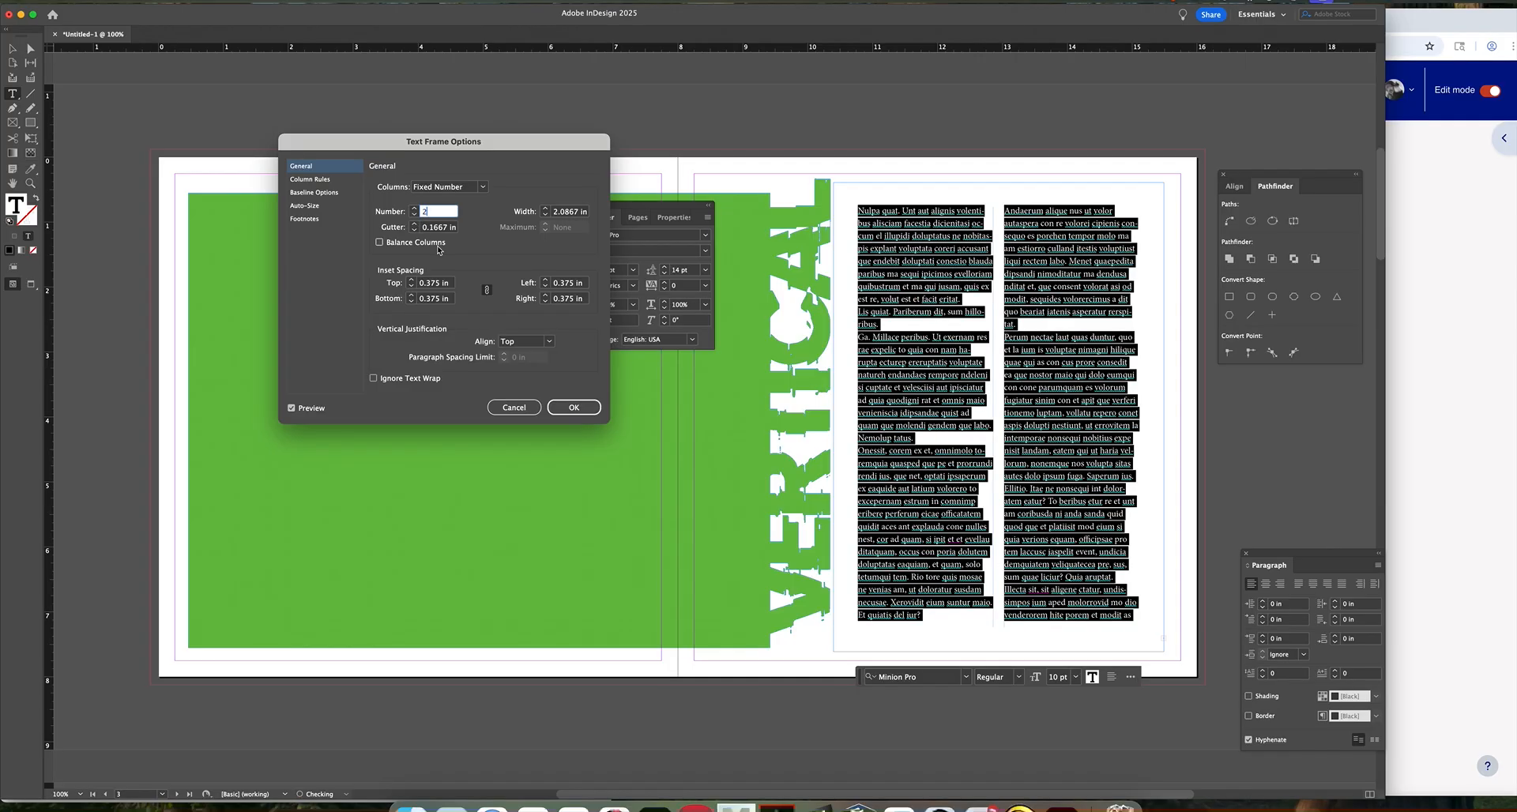
pyautogui.click(587, 409)
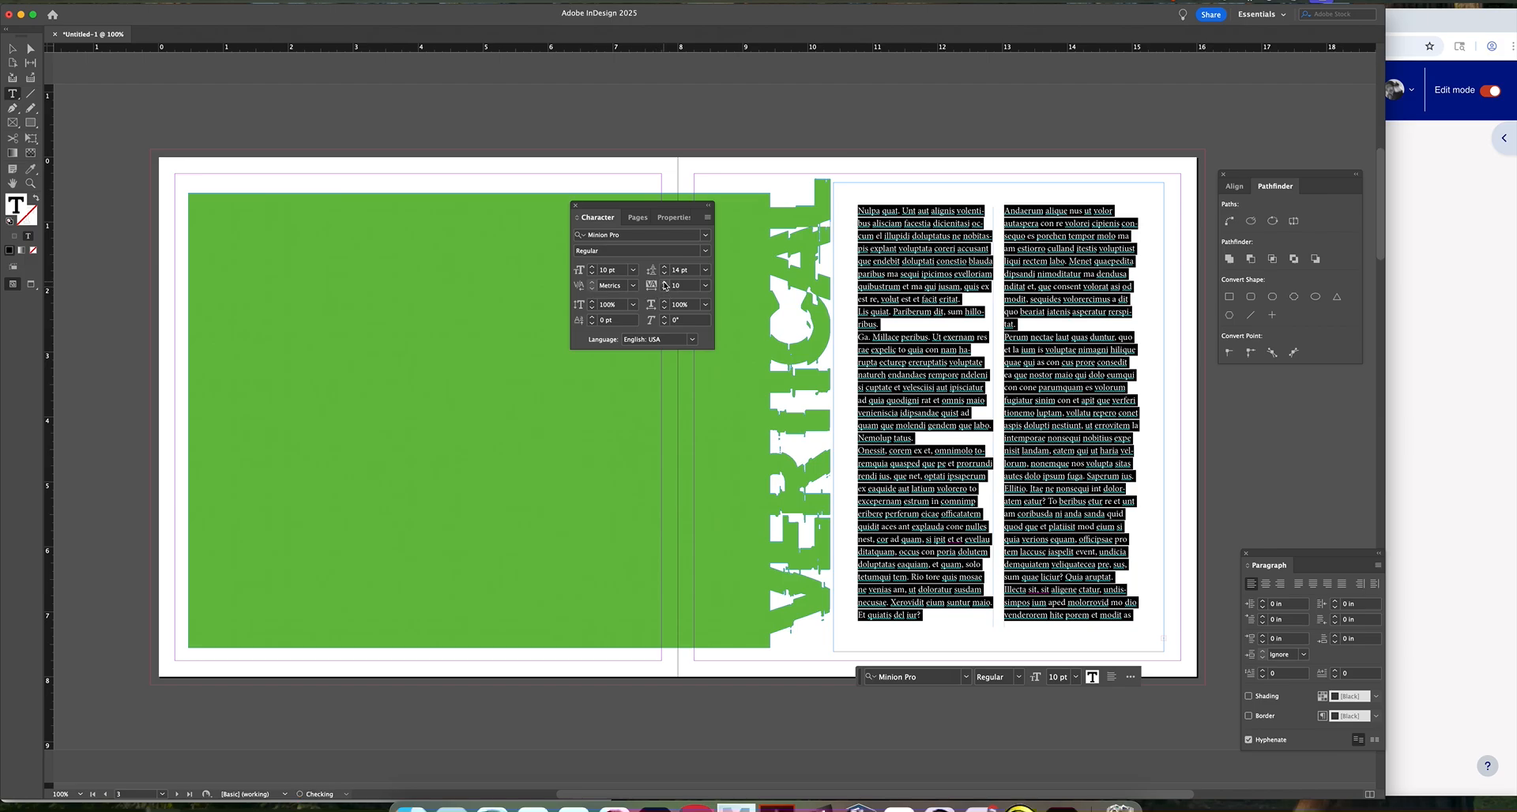
# Step: Widen the tracking of the selected text to 290
pyautogui.click(665, 282)
pyautogui.click(665, 282)
pyautogui.click(664, 282)
pyautogui.click(665, 282)
pyautogui.click(665, 282)
pyautogui.click(664, 282)
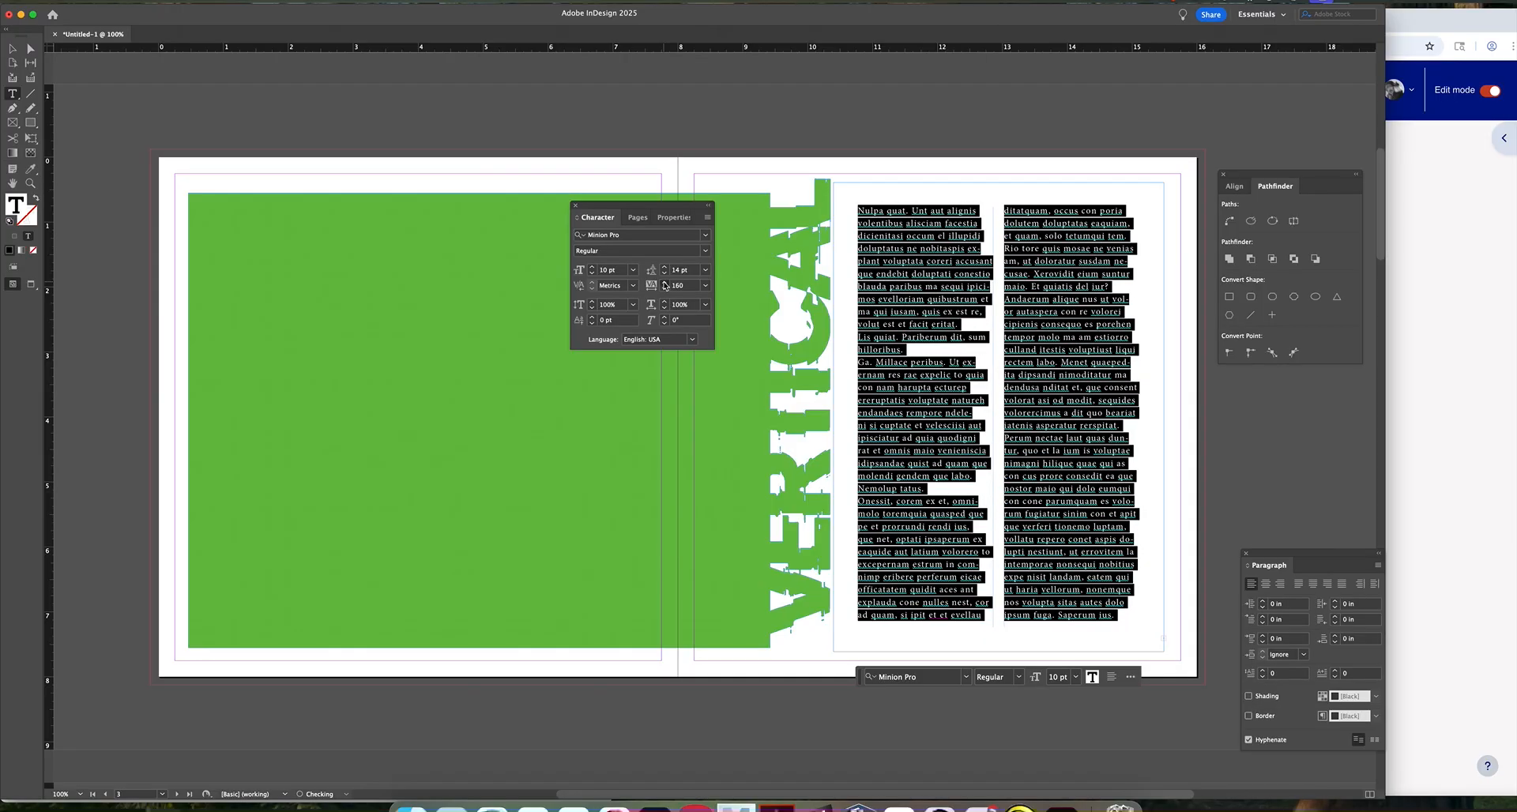
pyautogui.click(665, 282)
pyautogui.click(665, 282)
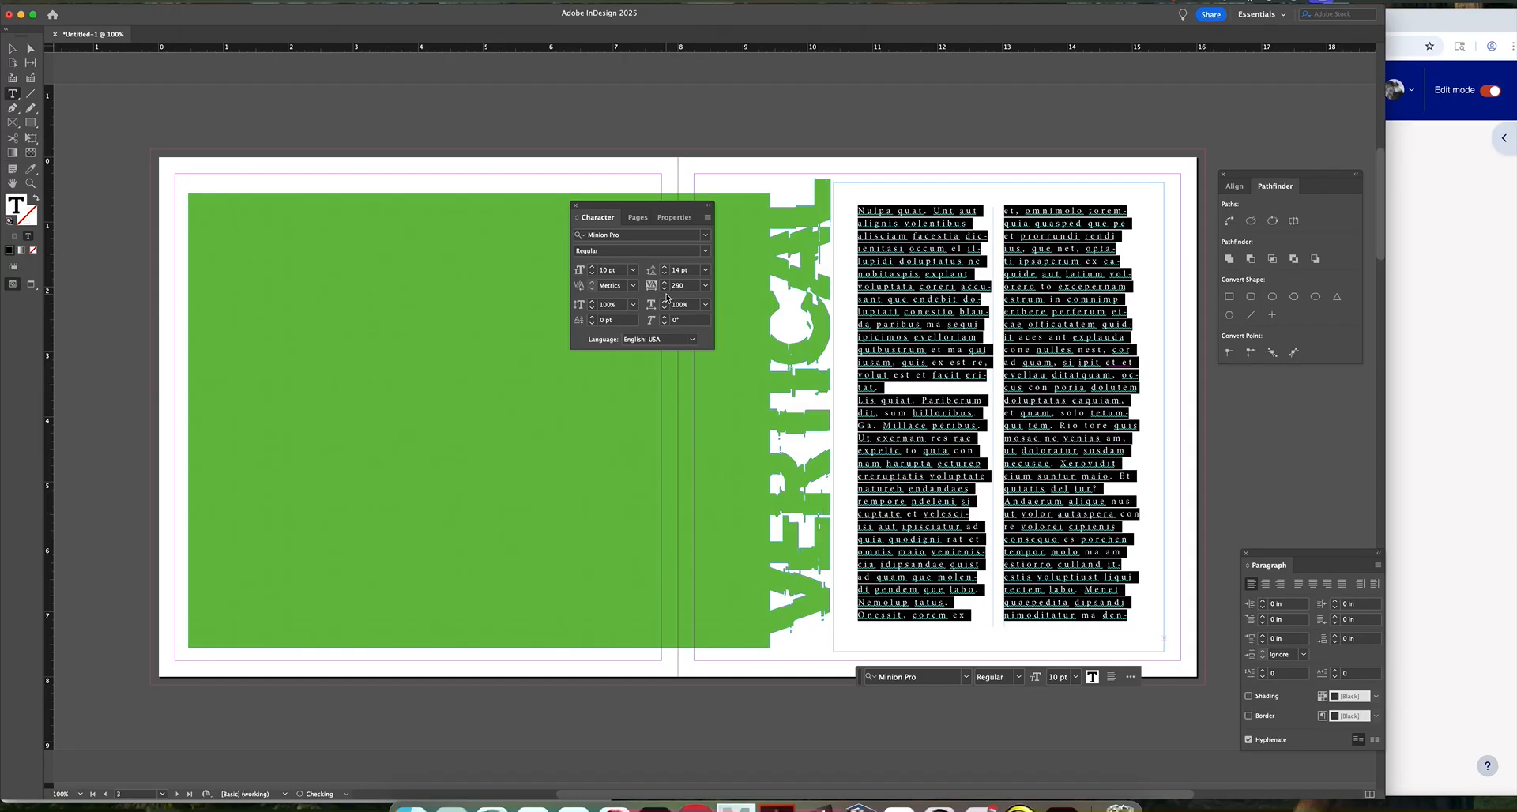
# Step: Tighten the tracking of the selected text to 120
pyautogui.click(664, 288)
pyautogui.click(664, 289)
pyautogui.click(665, 289)
pyautogui.click(664, 289)
pyautogui.click(664, 289)
pyautogui.click(664, 289)
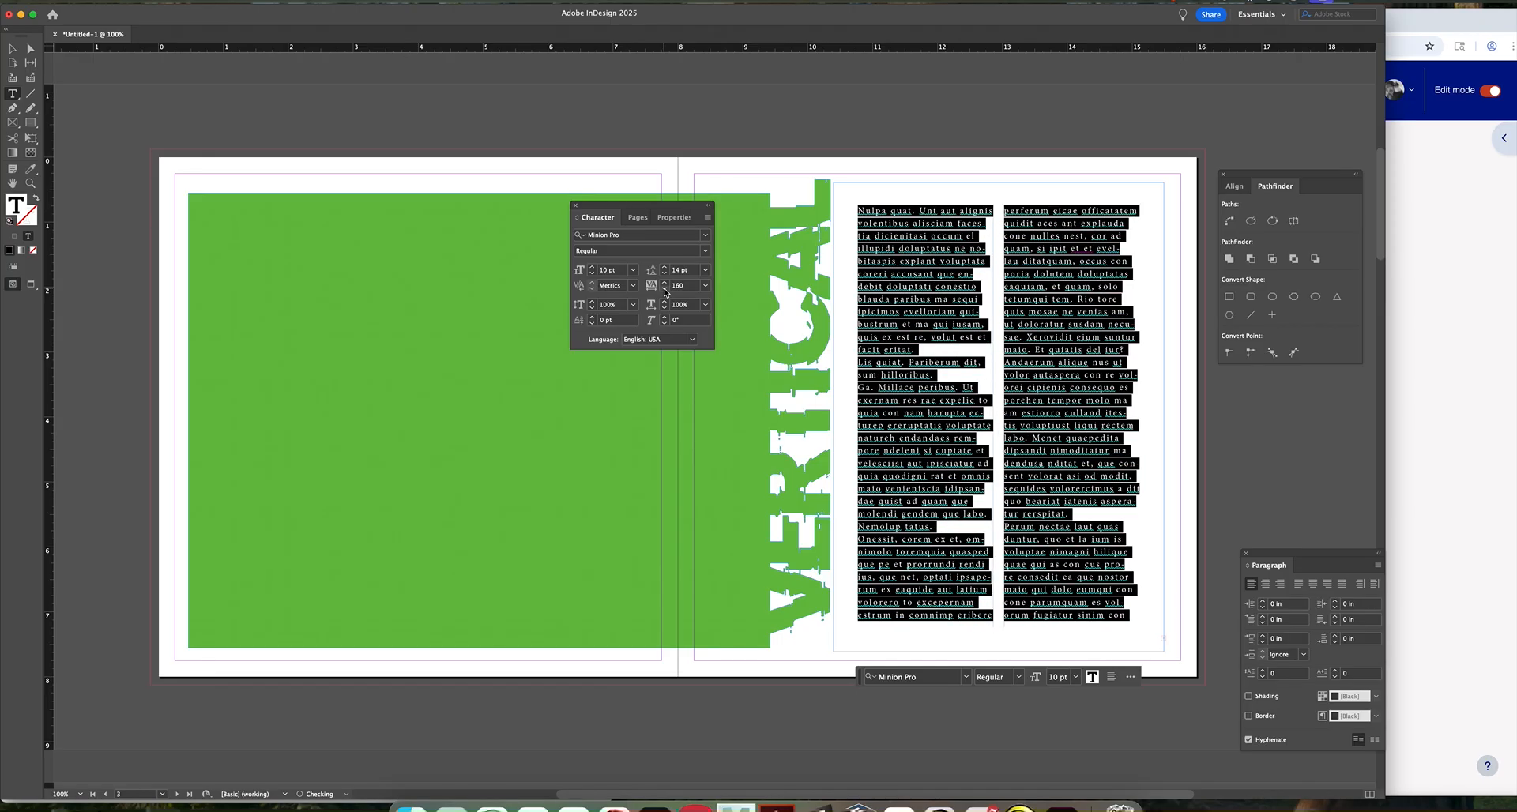
pyautogui.click(664, 289)
pyautogui.click(665, 289)
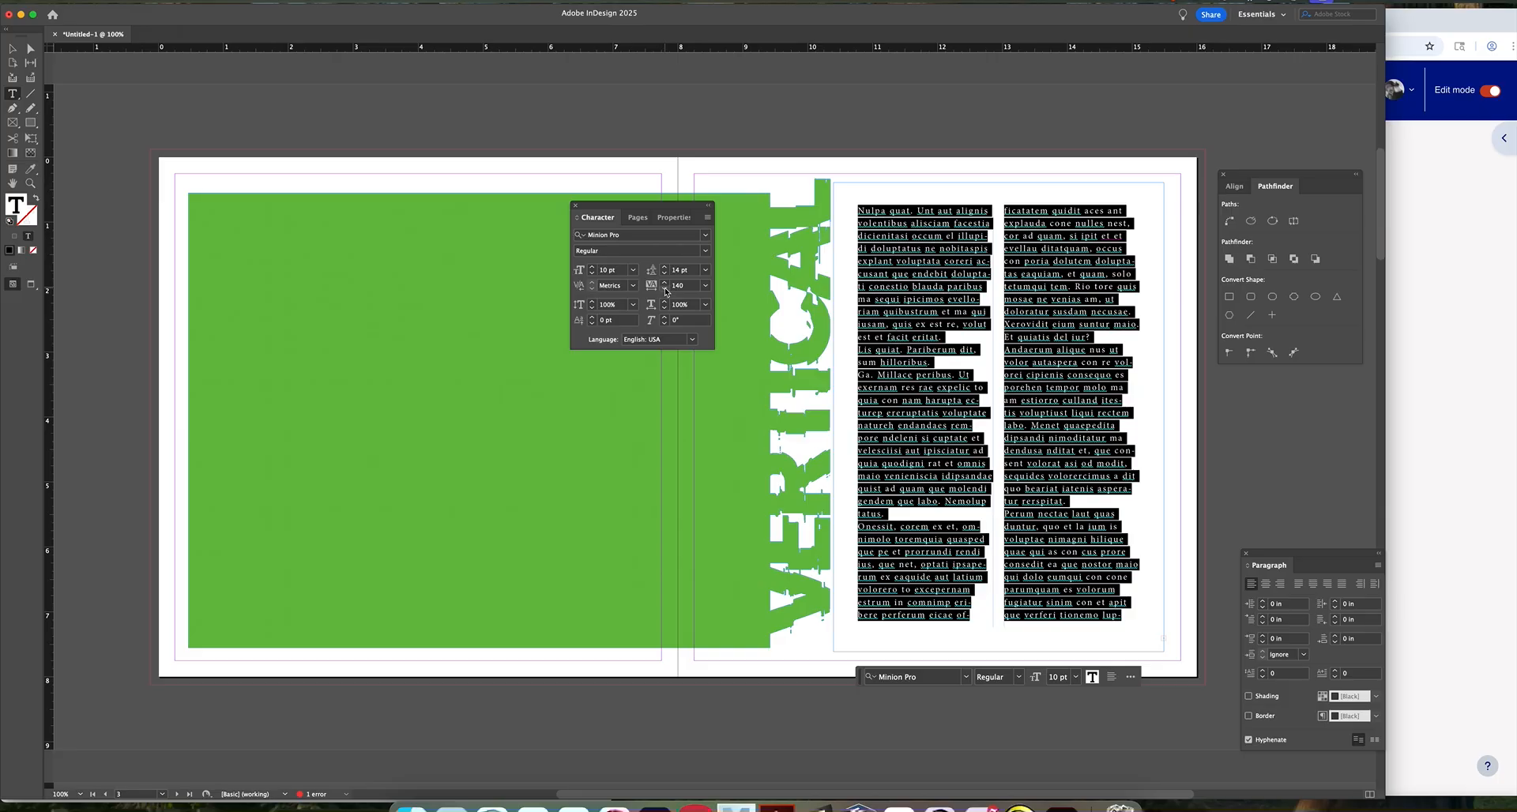
pyautogui.click(665, 289)
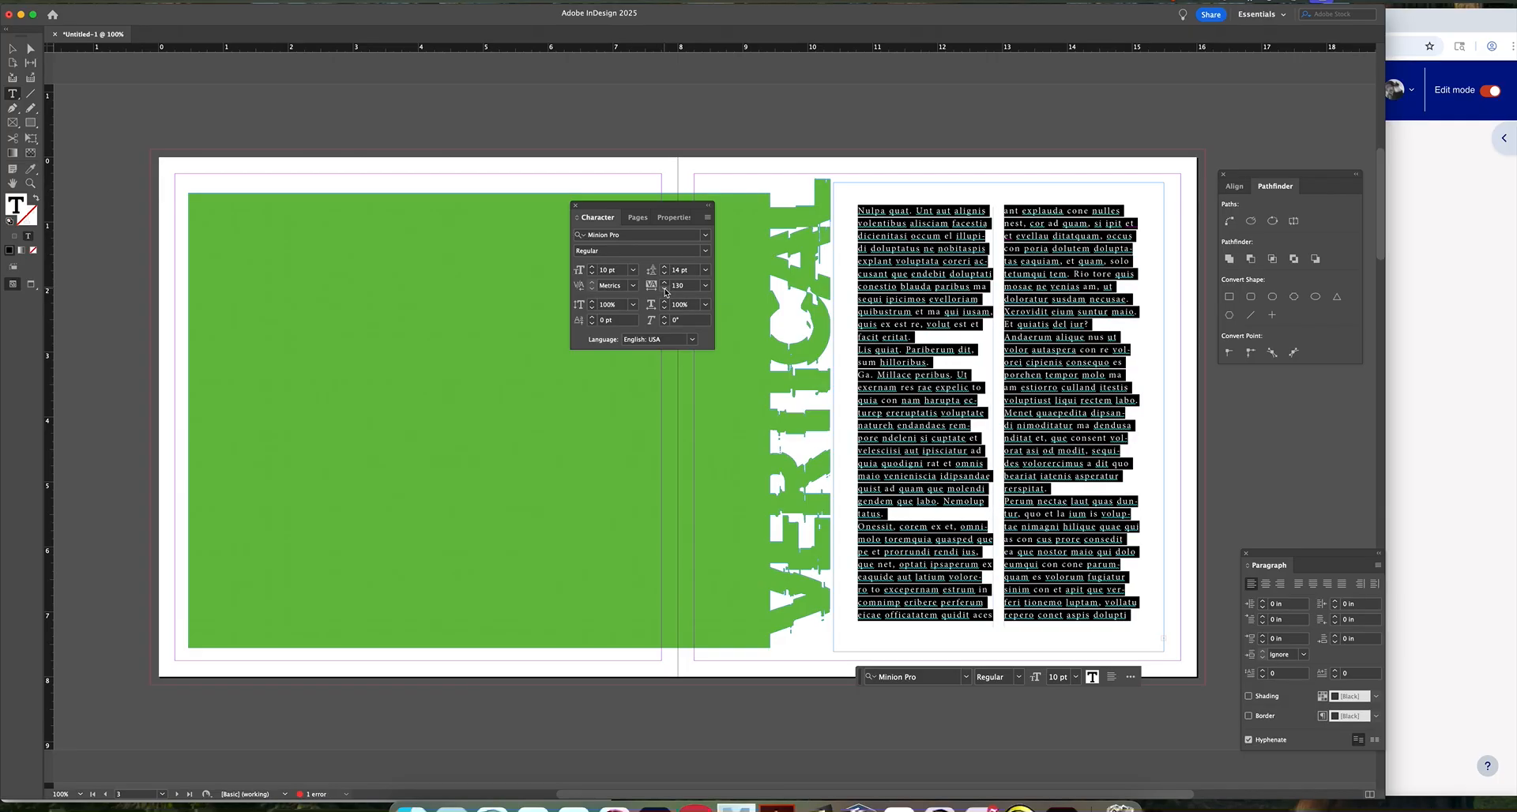
pyautogui.click(664, 289)
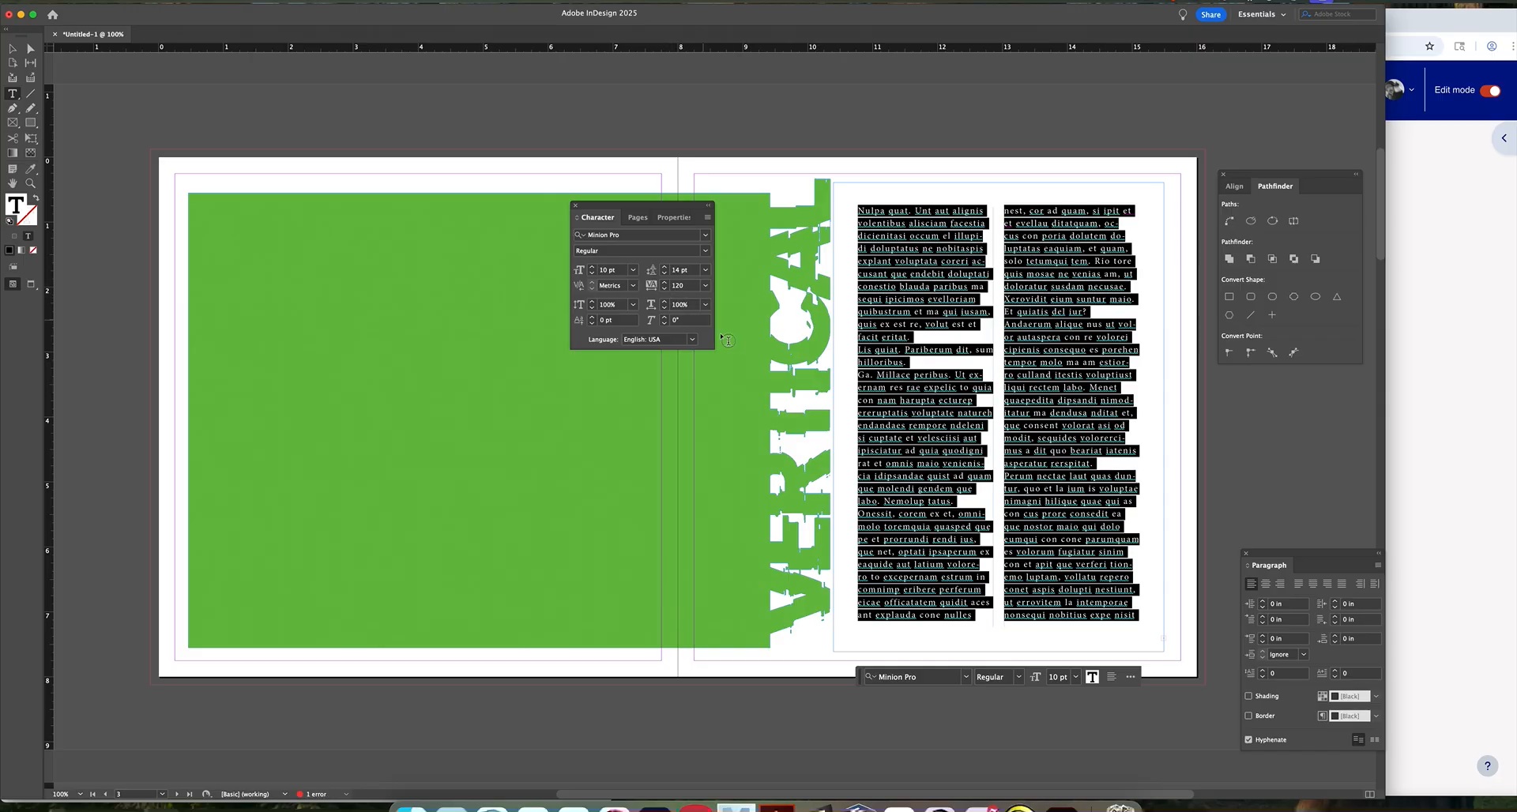
# Step: Try scaling the selected text to 101% vertically and 102% horizontally
pyautogui.click(592, 302)
pyautogui.click(592, 302)
pyautogui.click(592, 302)
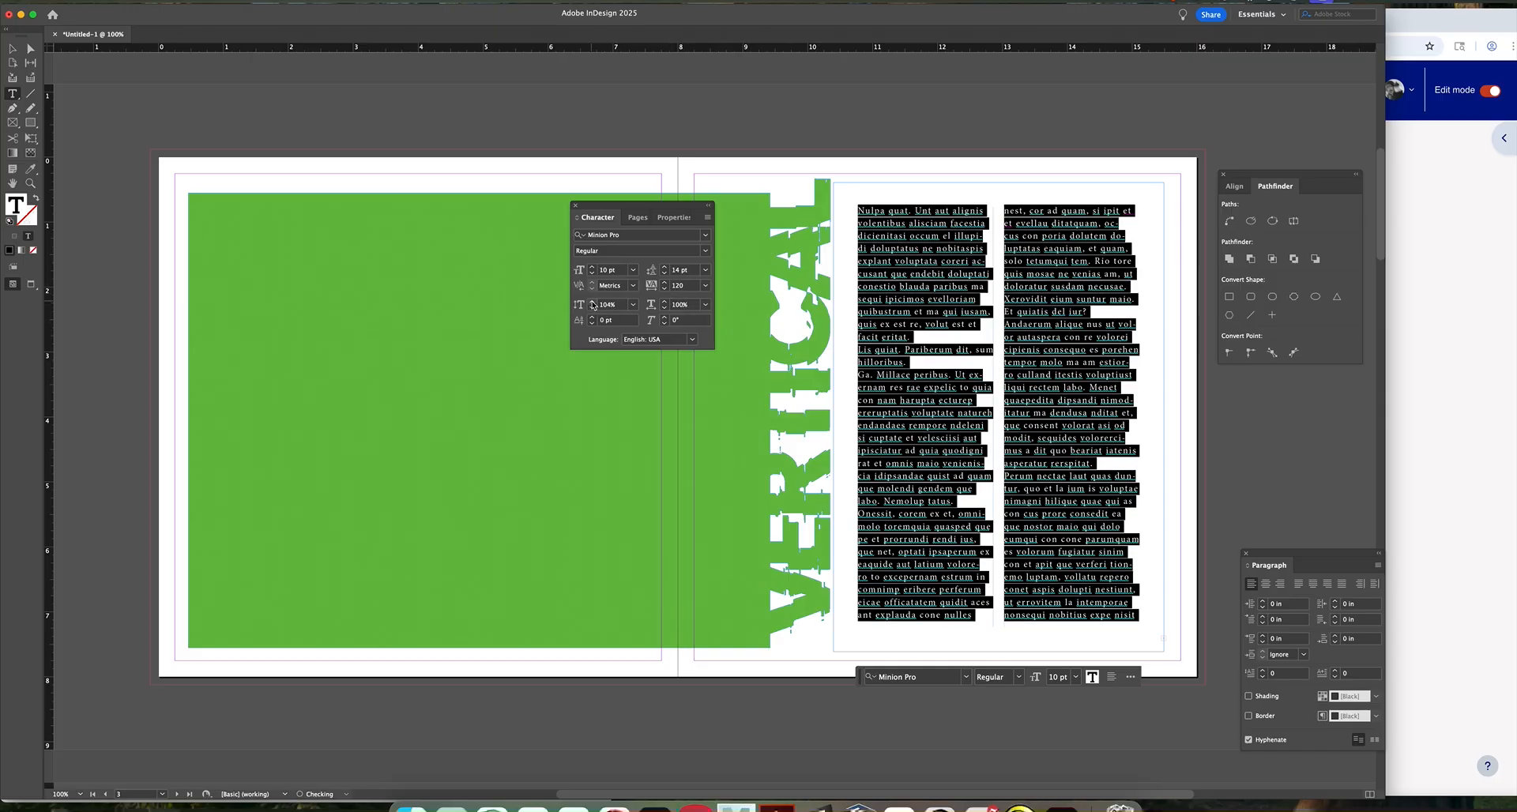
pyautogui.click(592, 308)
pyautogui.click(592, 308)
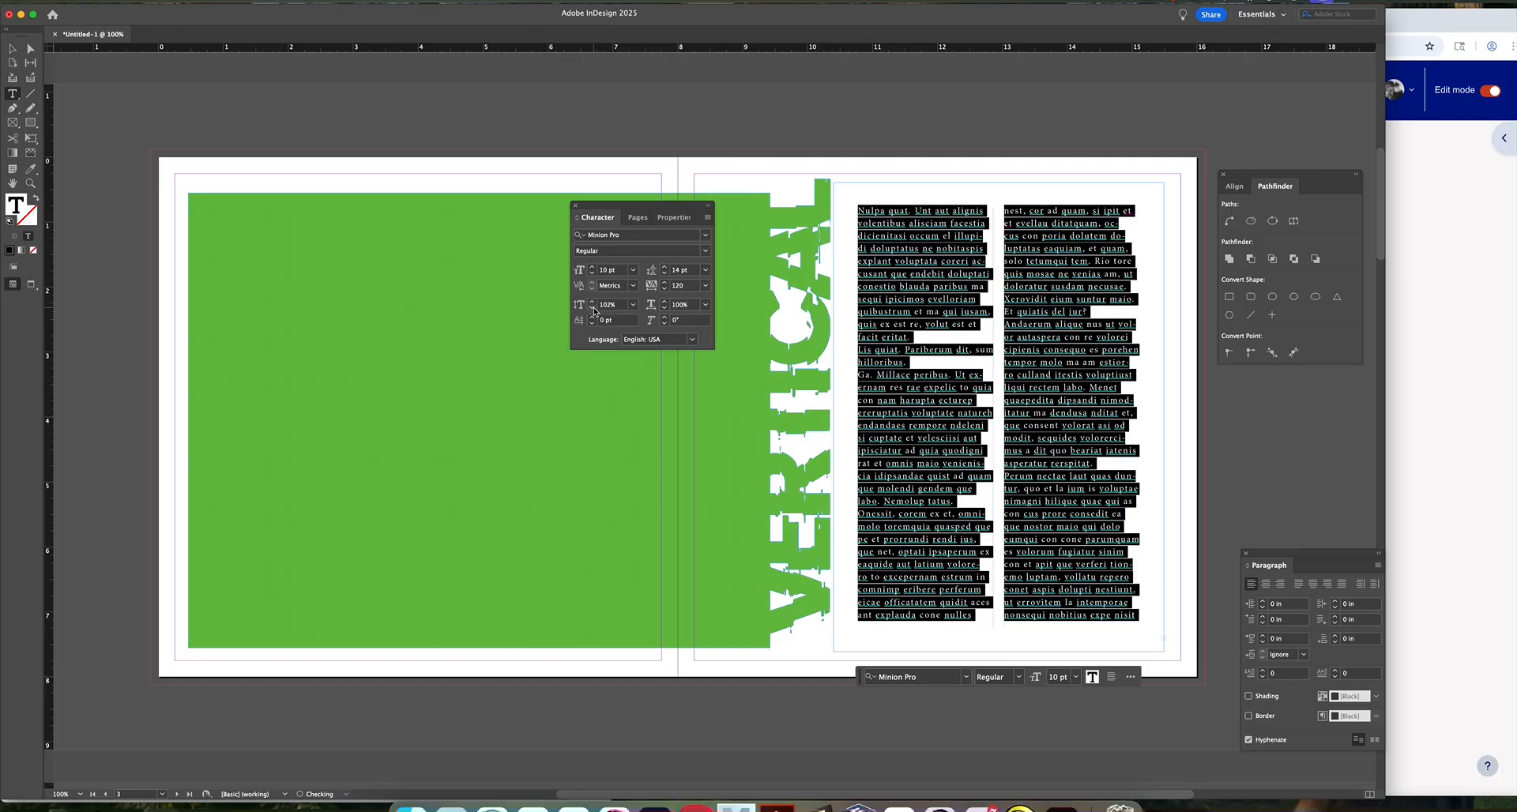
pyautogui.click(664, 301)
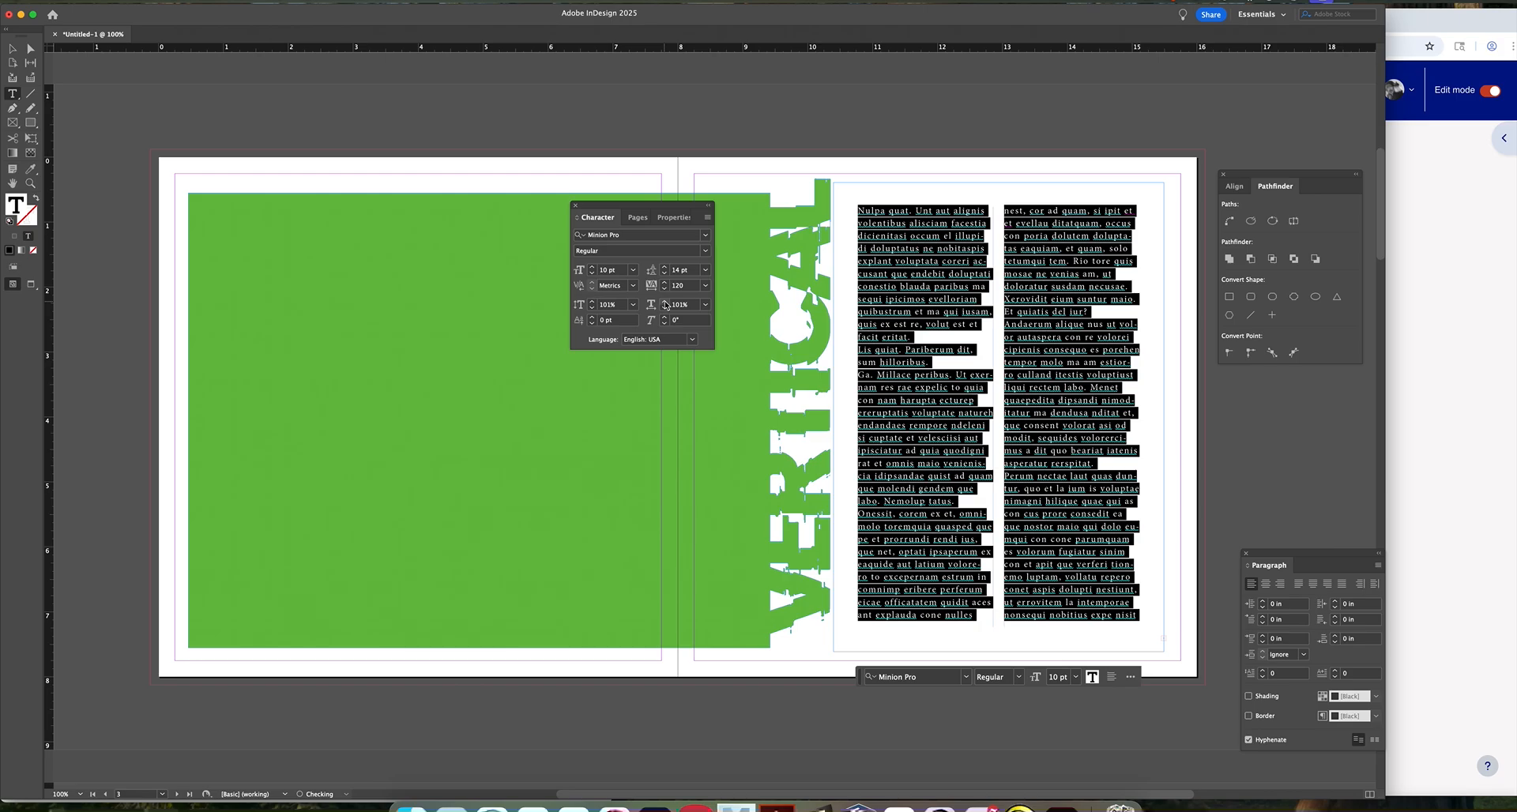
pyautogui.click(665, 302)
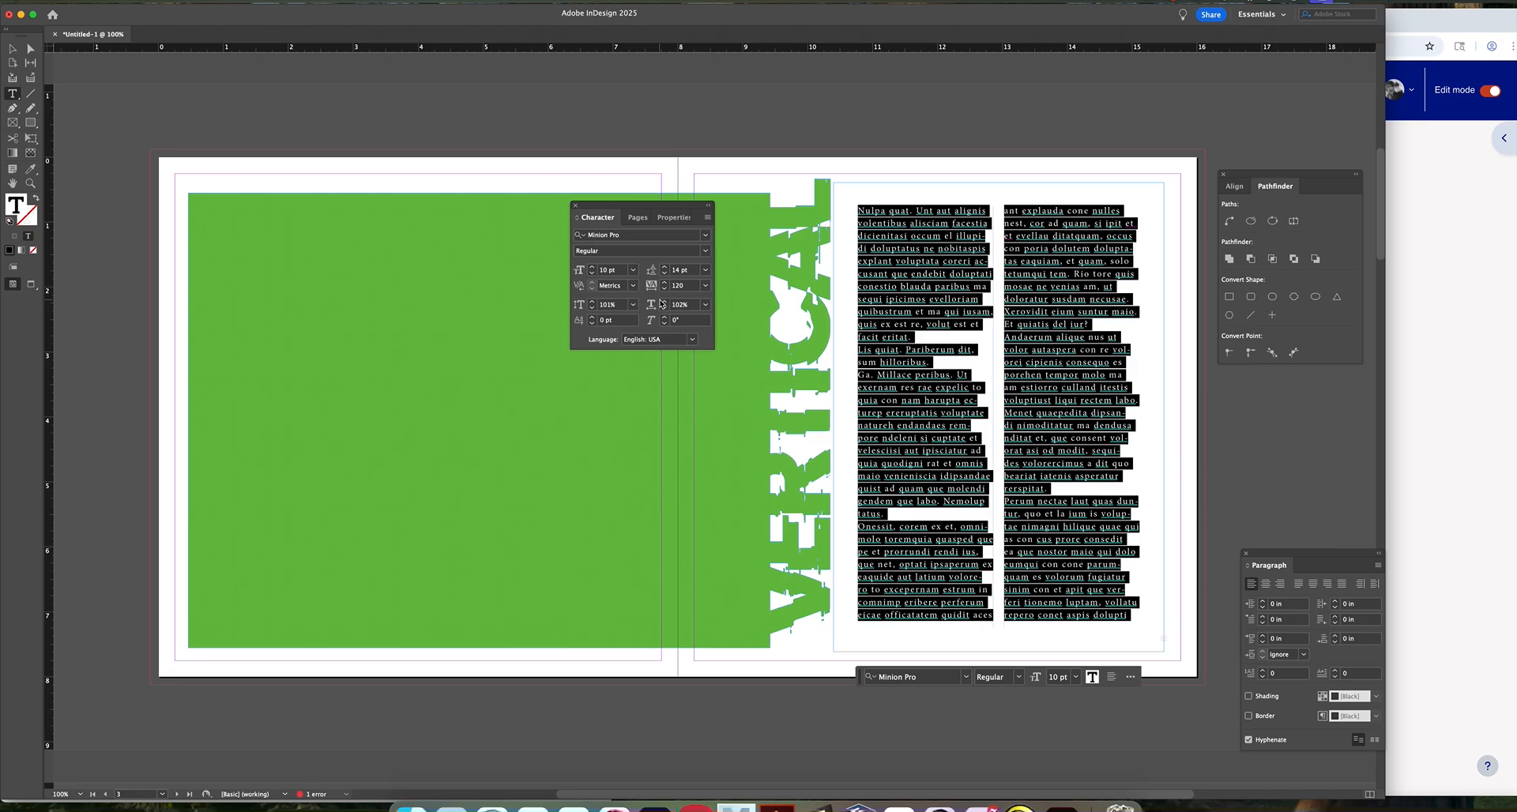
pyautogui.press('super+shift+5')
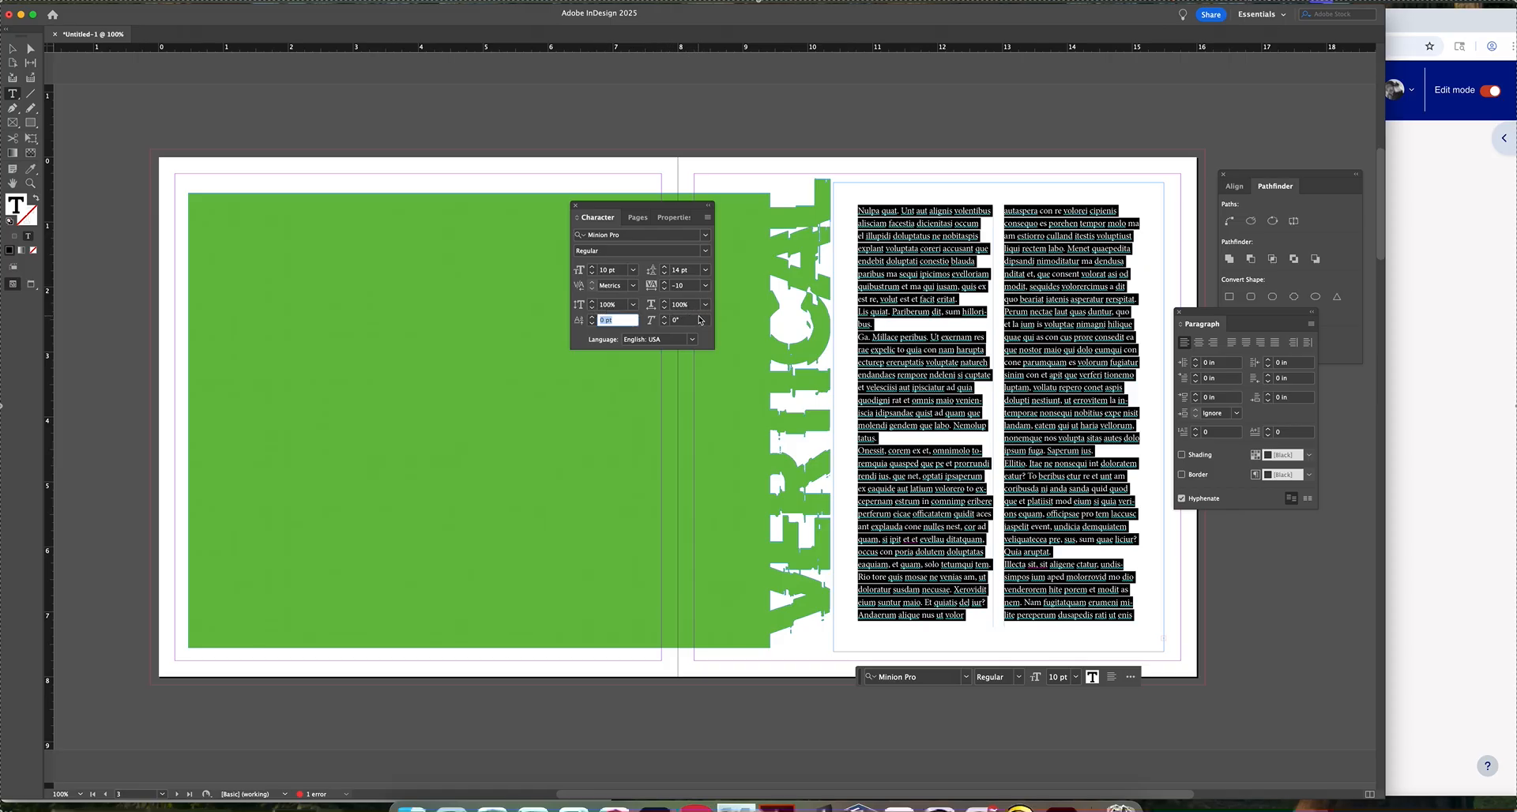
# Step: Try raising the baseline shift of the selected text to 8 pt
pyautogui.click(592, 317)
pyautogui.click(592, 317)
pyautogui.click(592, 316)
pyautogui.click(591, 317)
pyautogui.click(592, 317)
pyautogui.click(592, 317)
pyautogui.click(593, 317)
pyautogui.click(593, 317)
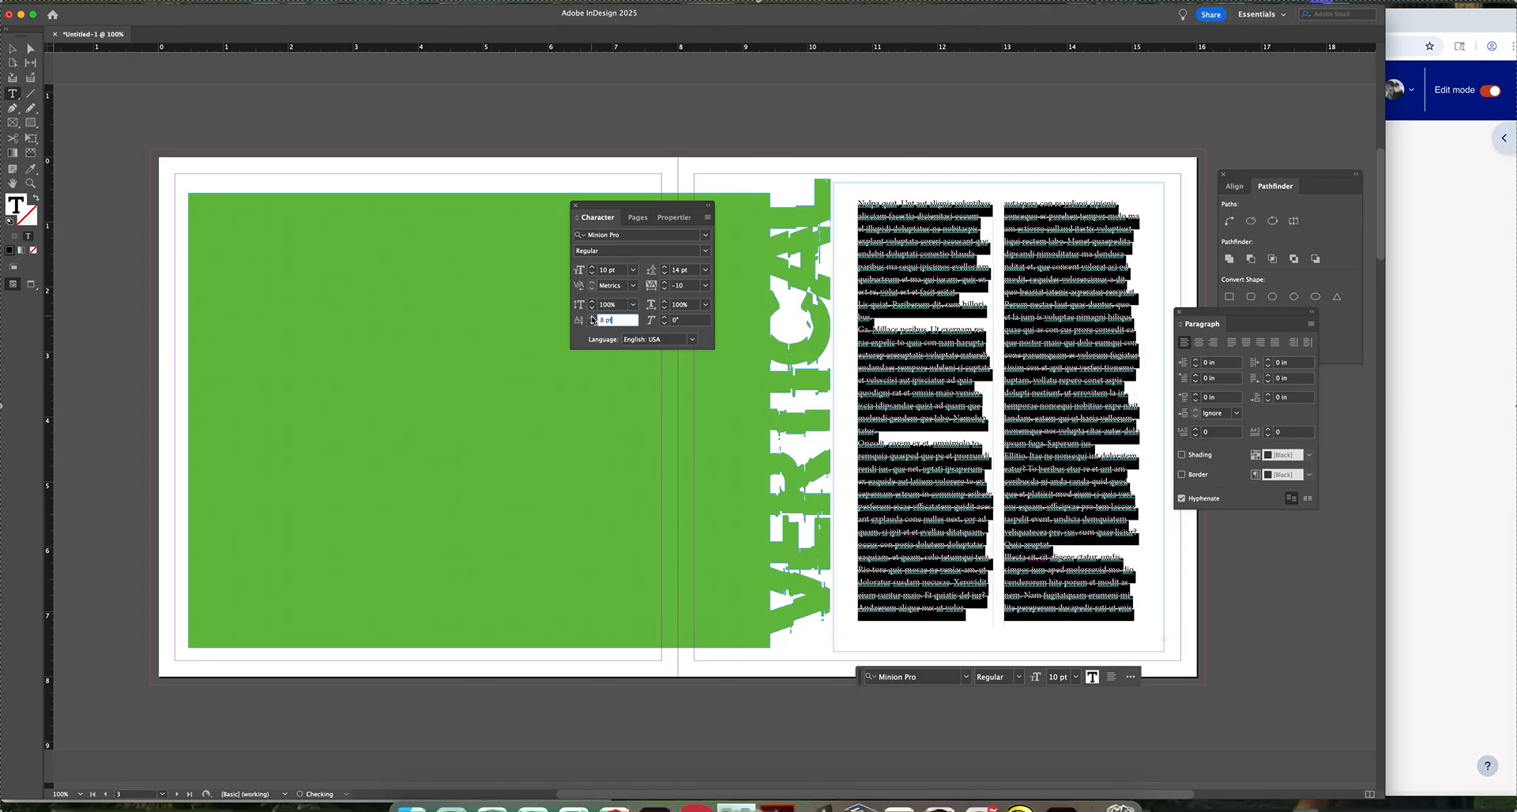
# Step: Return the baseline shift of the selected text to 0 pt
pyautogui.click(592, 323)
pyautogui.click(593, 323)
pyautogui.click(592, 323)
pyautogui.click(593, 323)
pyautogui.click(593, 323)
pyautogui.click(593, 323)
pyautogui.click(593, 322)
pyautogui.click(592, 322)
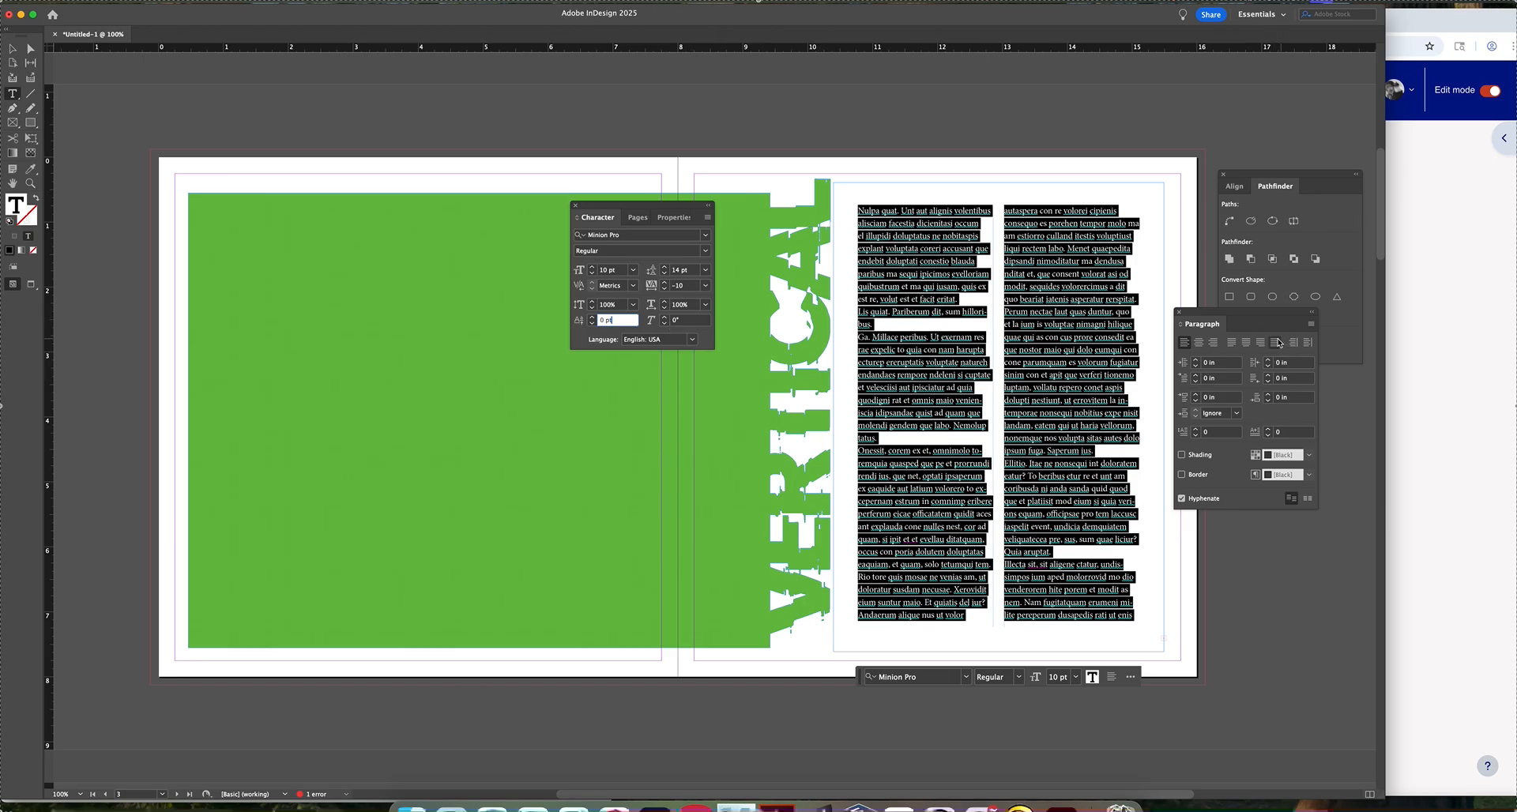
# Step: Reposition the Paragraph panel slightly and set the selected text's left indent to 0.0625 in
pyautogui.moveTo(1240, 317); pyautogui.dragTo(1256, 309)
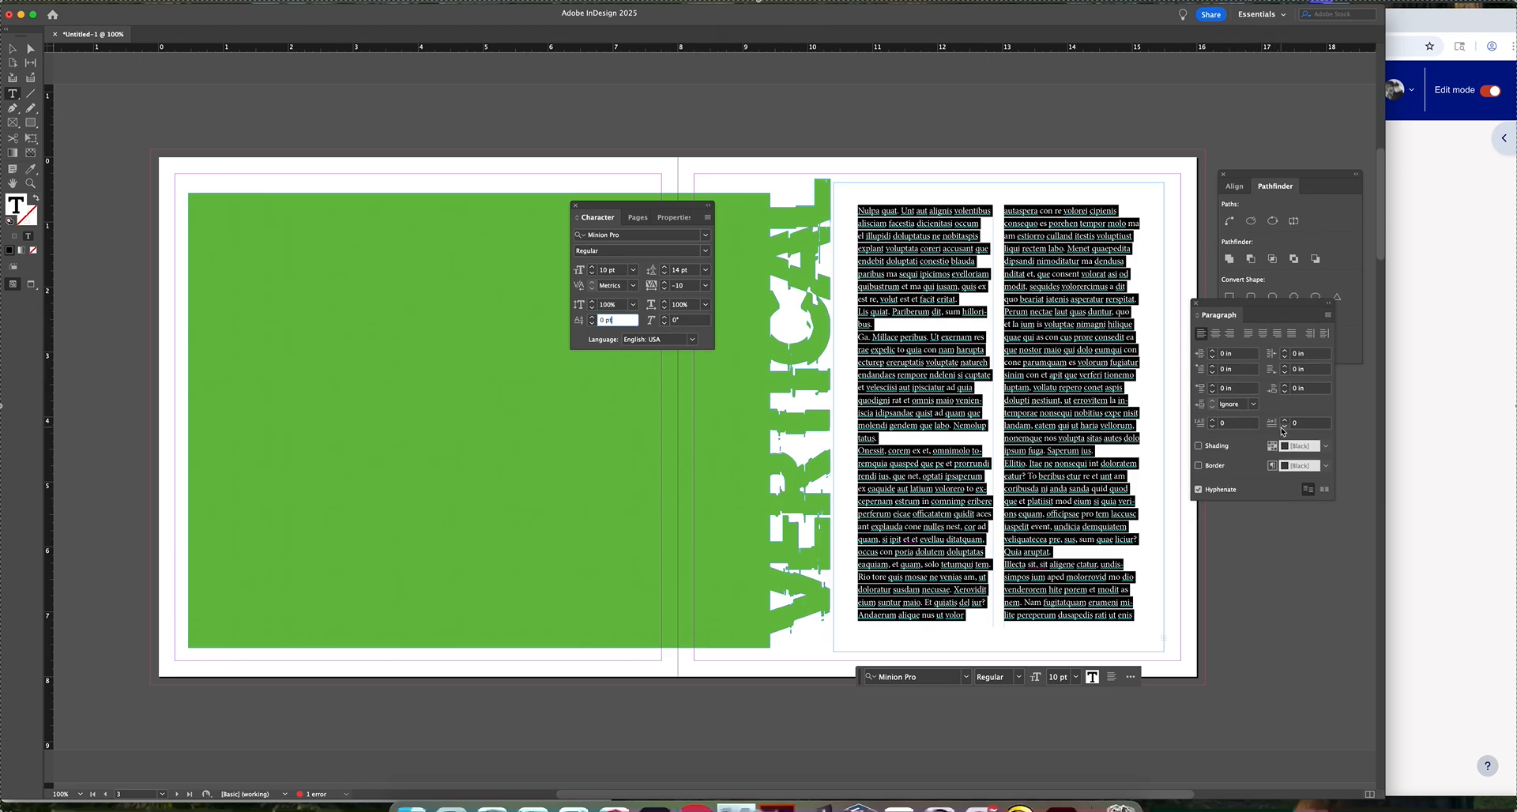
pyautogui.click(1214, 352)
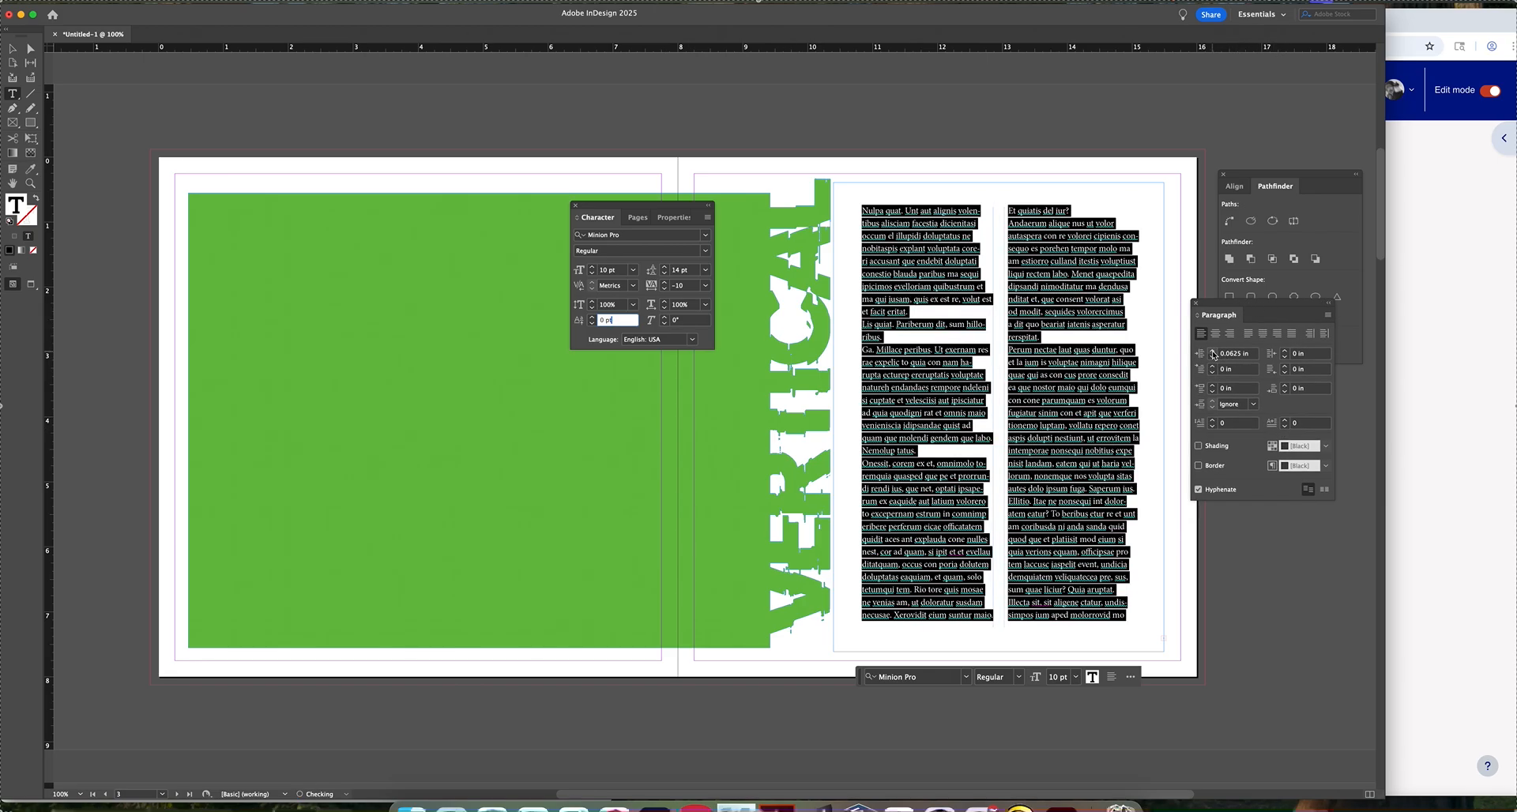
# Step: Try raising the left indent of the selected text past 0.1875 in and return it to 0.0625 in
pyautogui.click(1214, 352)
pyautogui.click(1214, 353)
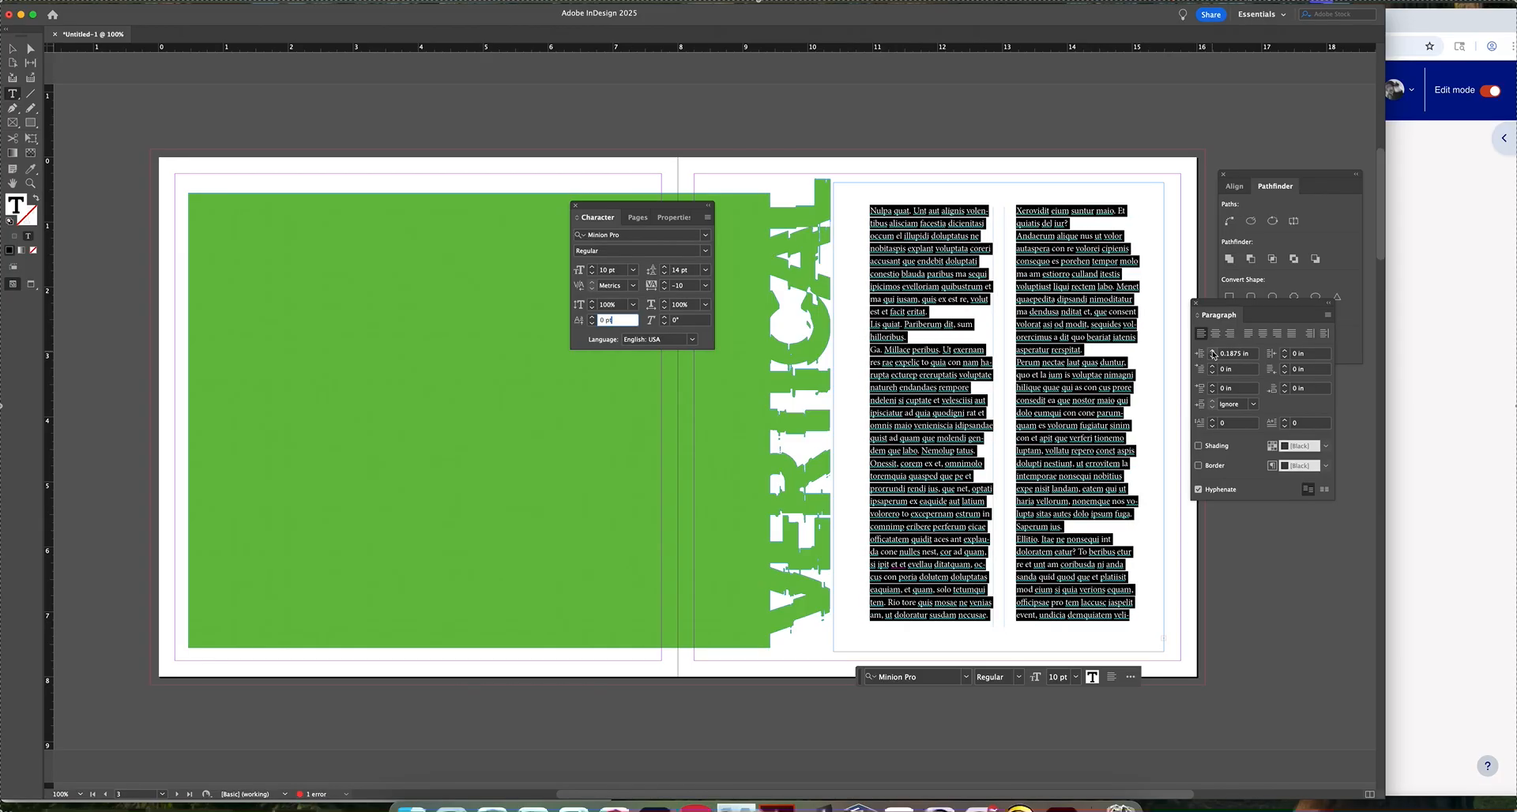
pyautogui.click(1213, 352)
pyautogui.click(1212, 357)
pyautogui.click(1213, 358)
pyautogui.click(1211, 357)
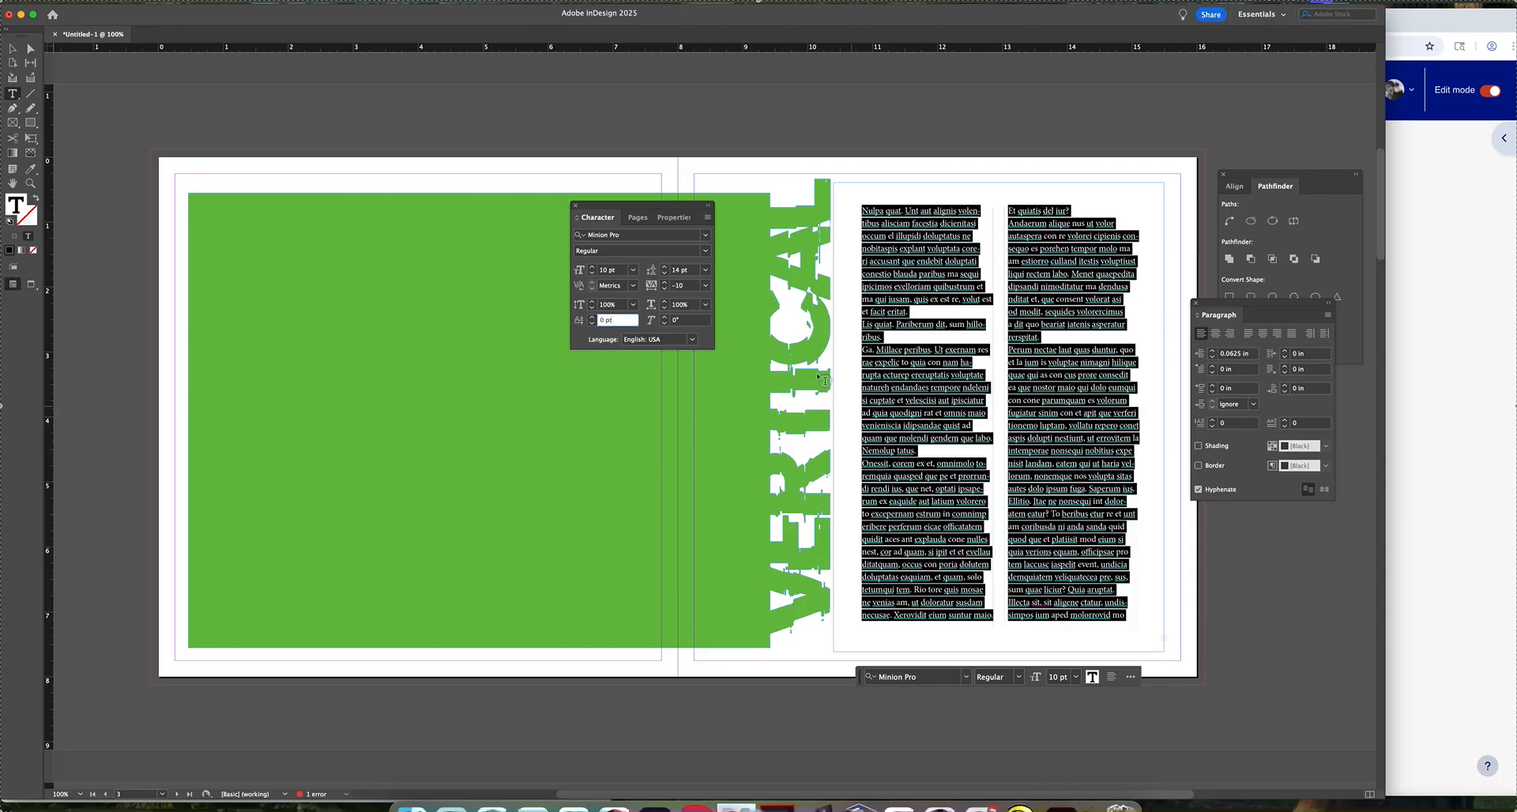
pyautogui.click(708, 218)
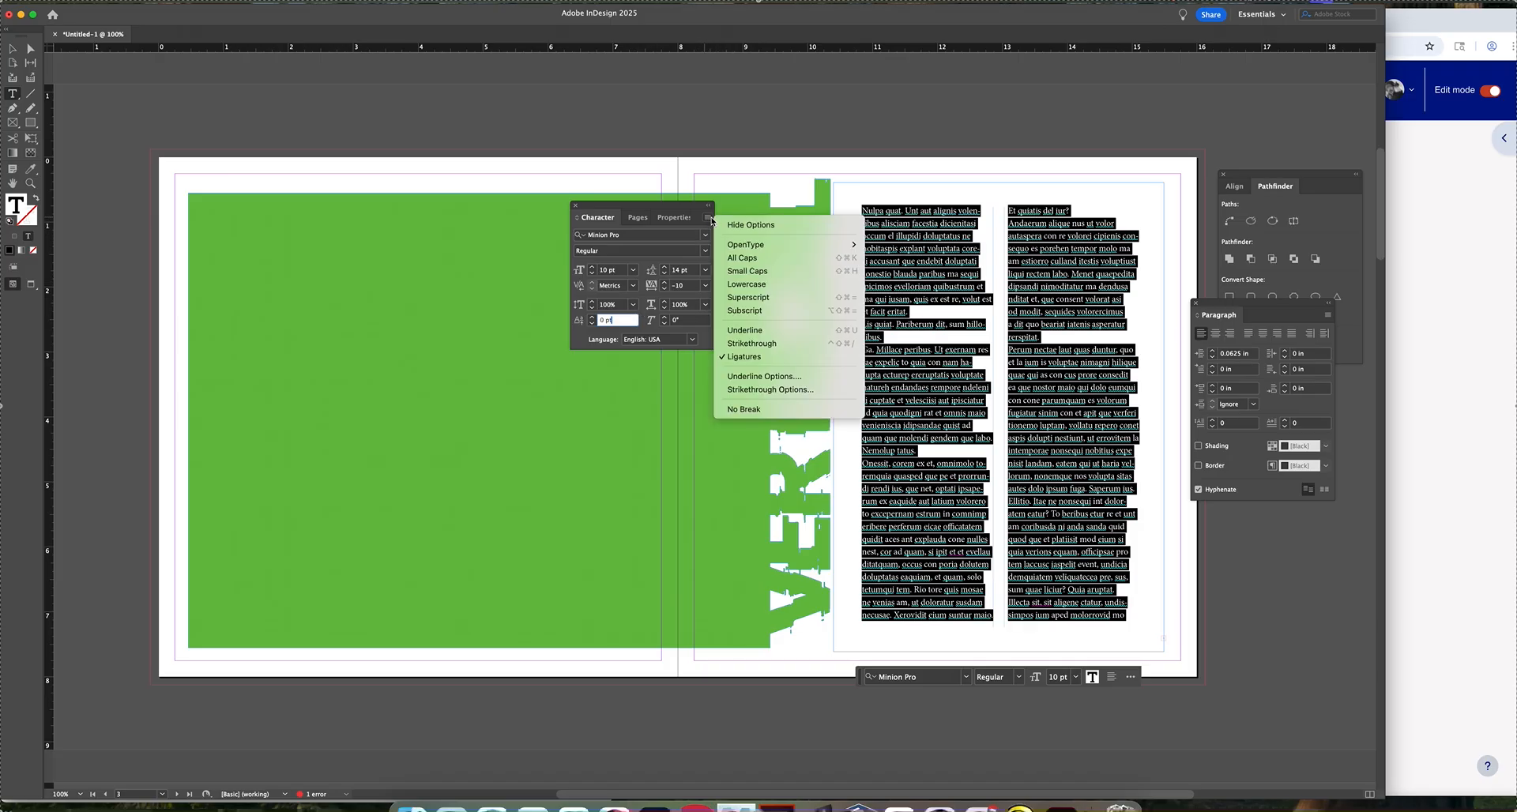
pyautogui.click(663, 281)
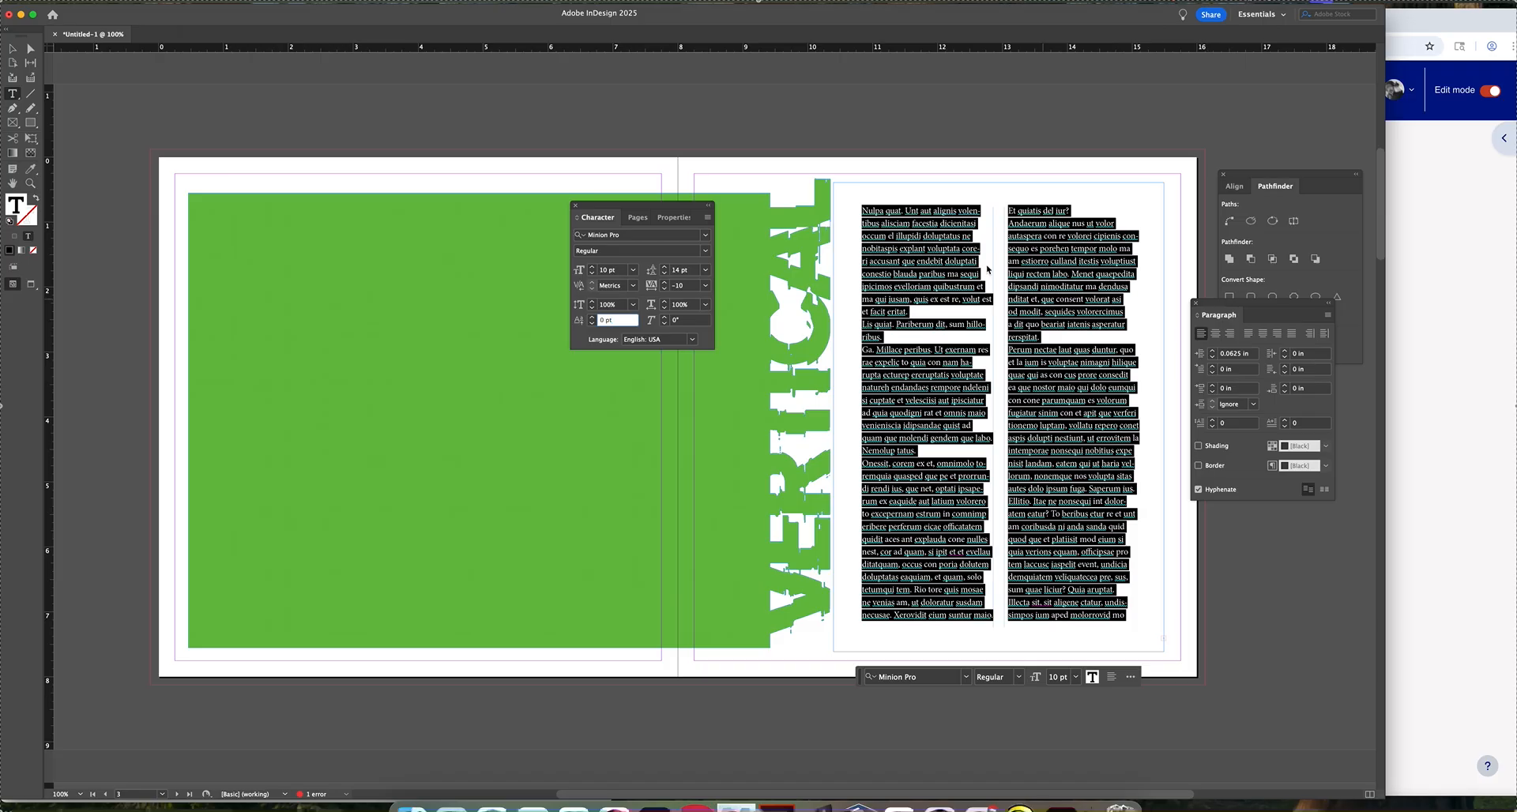
# Step: Select all the placeholder text and set both its space before and first-line indent to 0.125 in
pyautogui.click(864, 212)
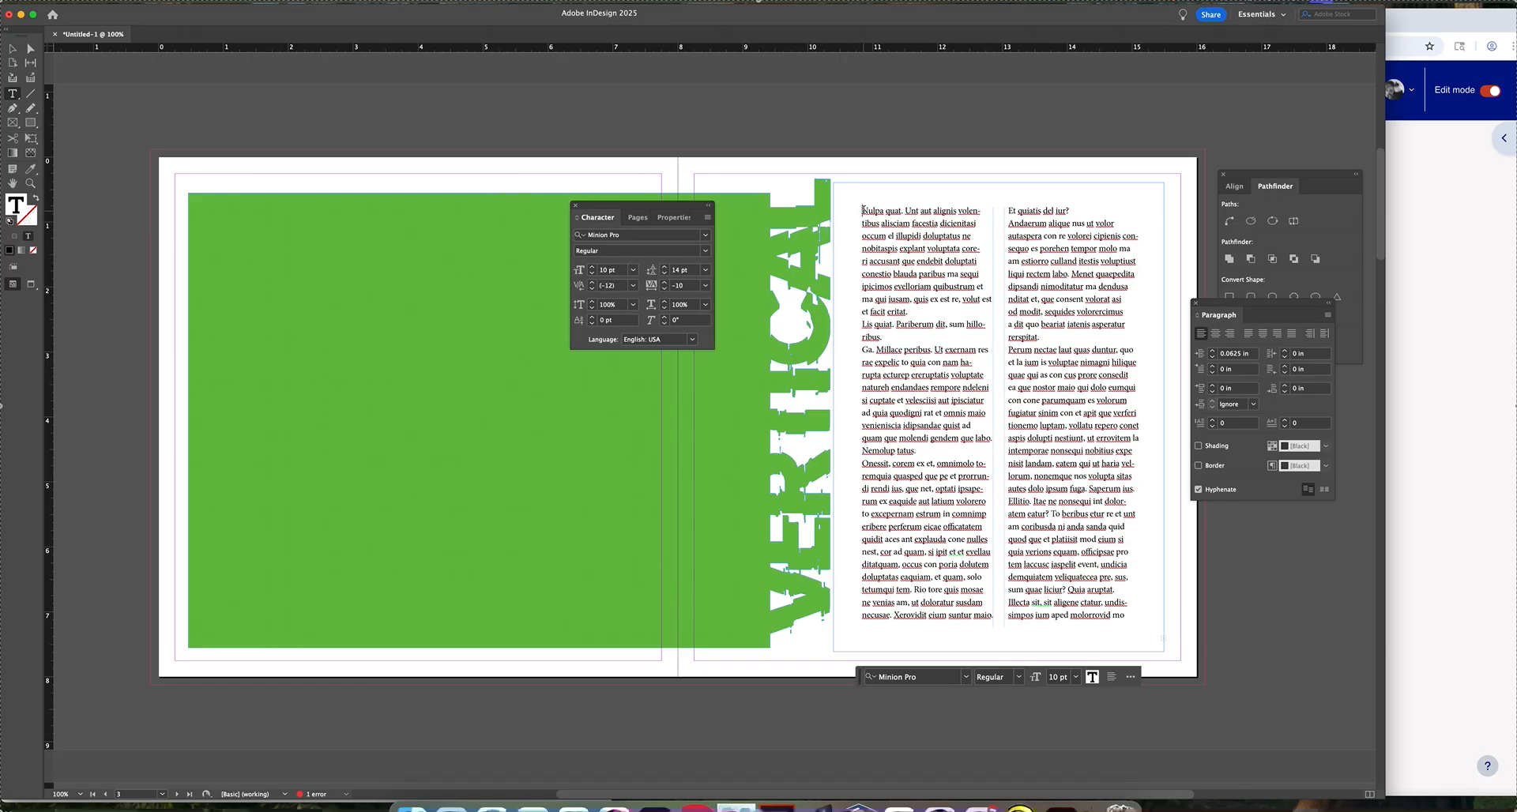
pyautogui.click(927, 236)
pyautogui.press('super+a')
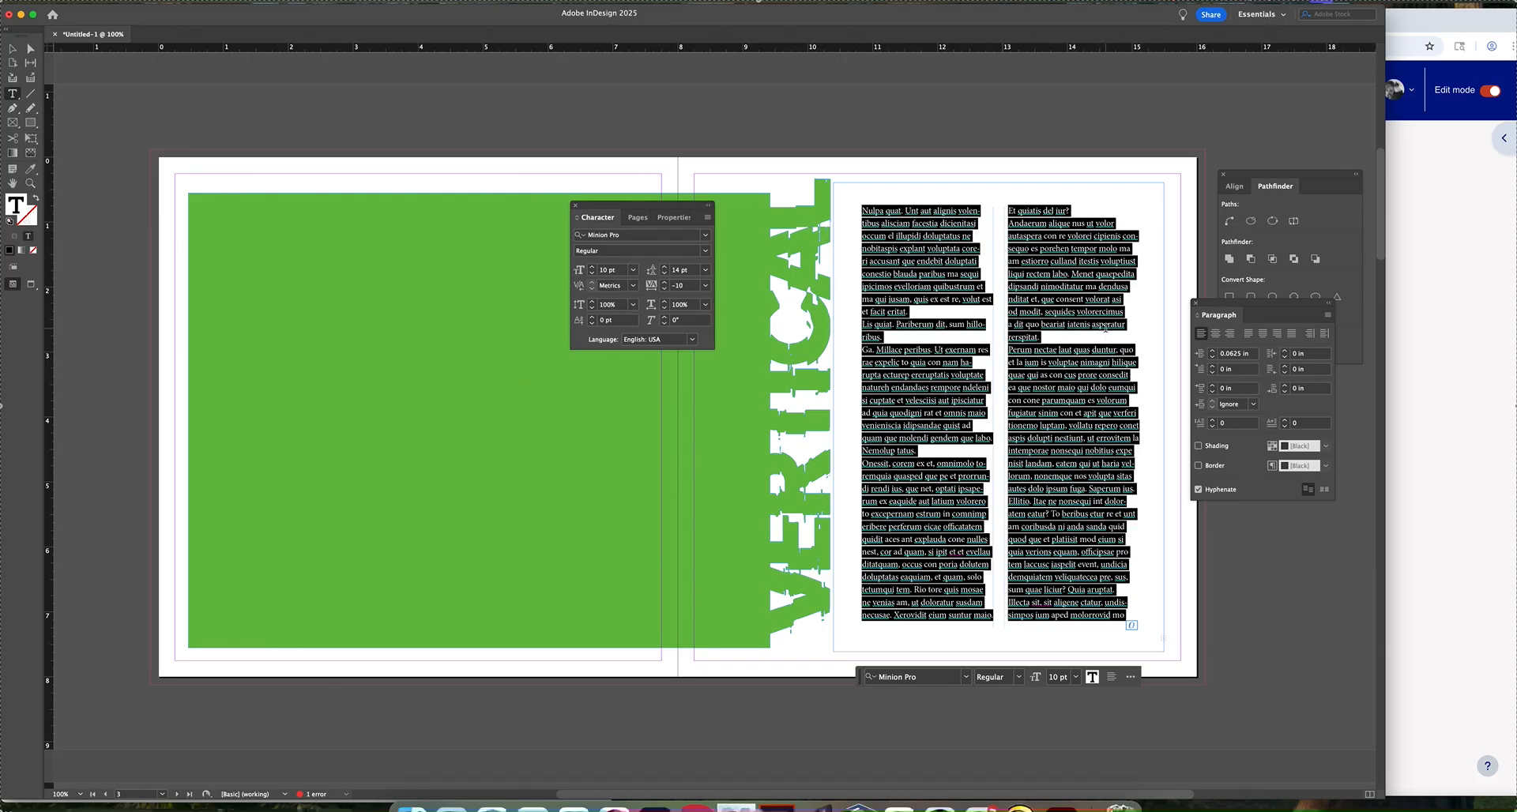
pyautogui.click(1212, 386)
pyautogui.click(1212, 387)
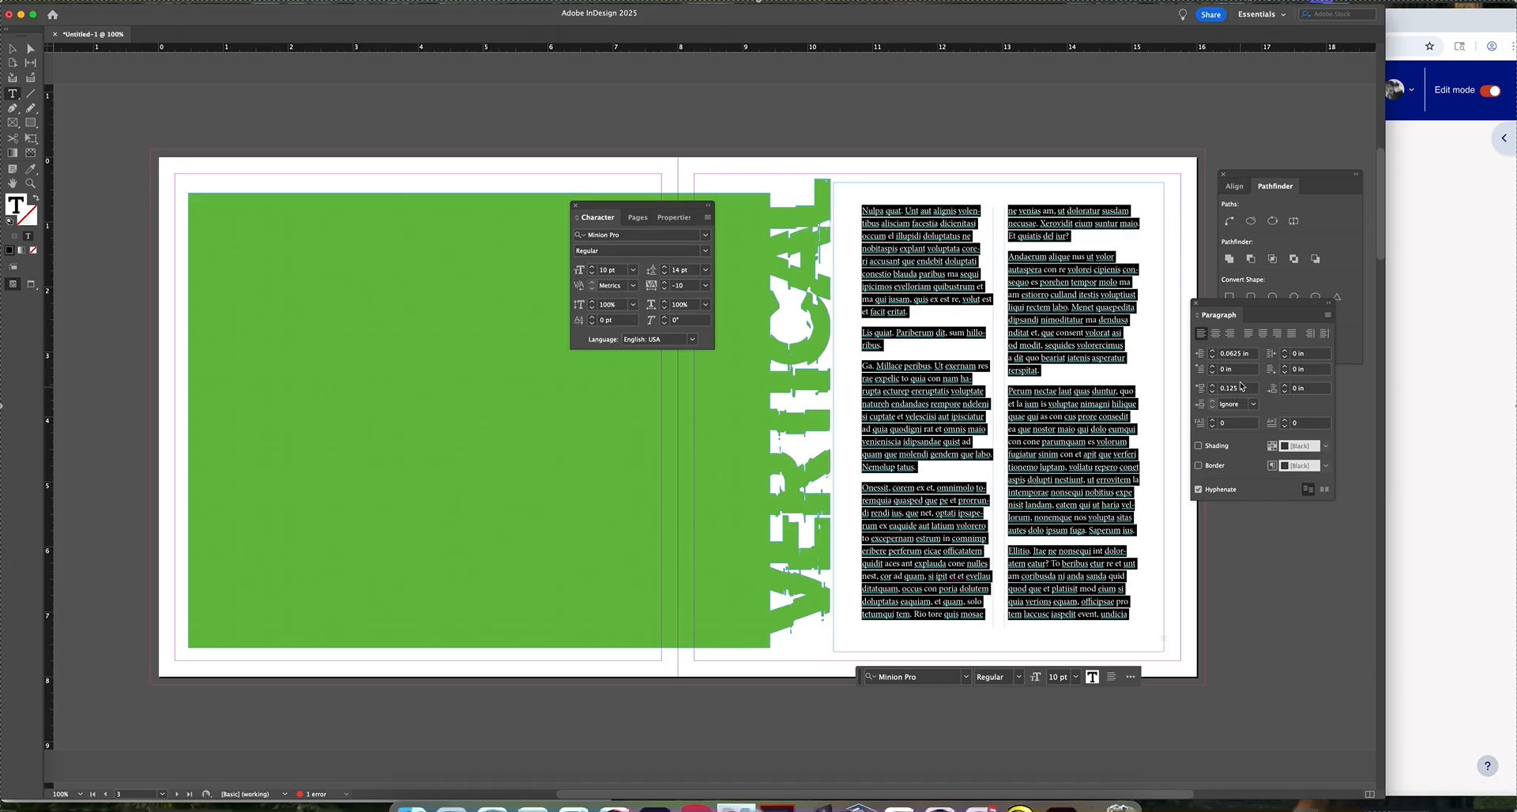
pyautogui.click(1214, 368)
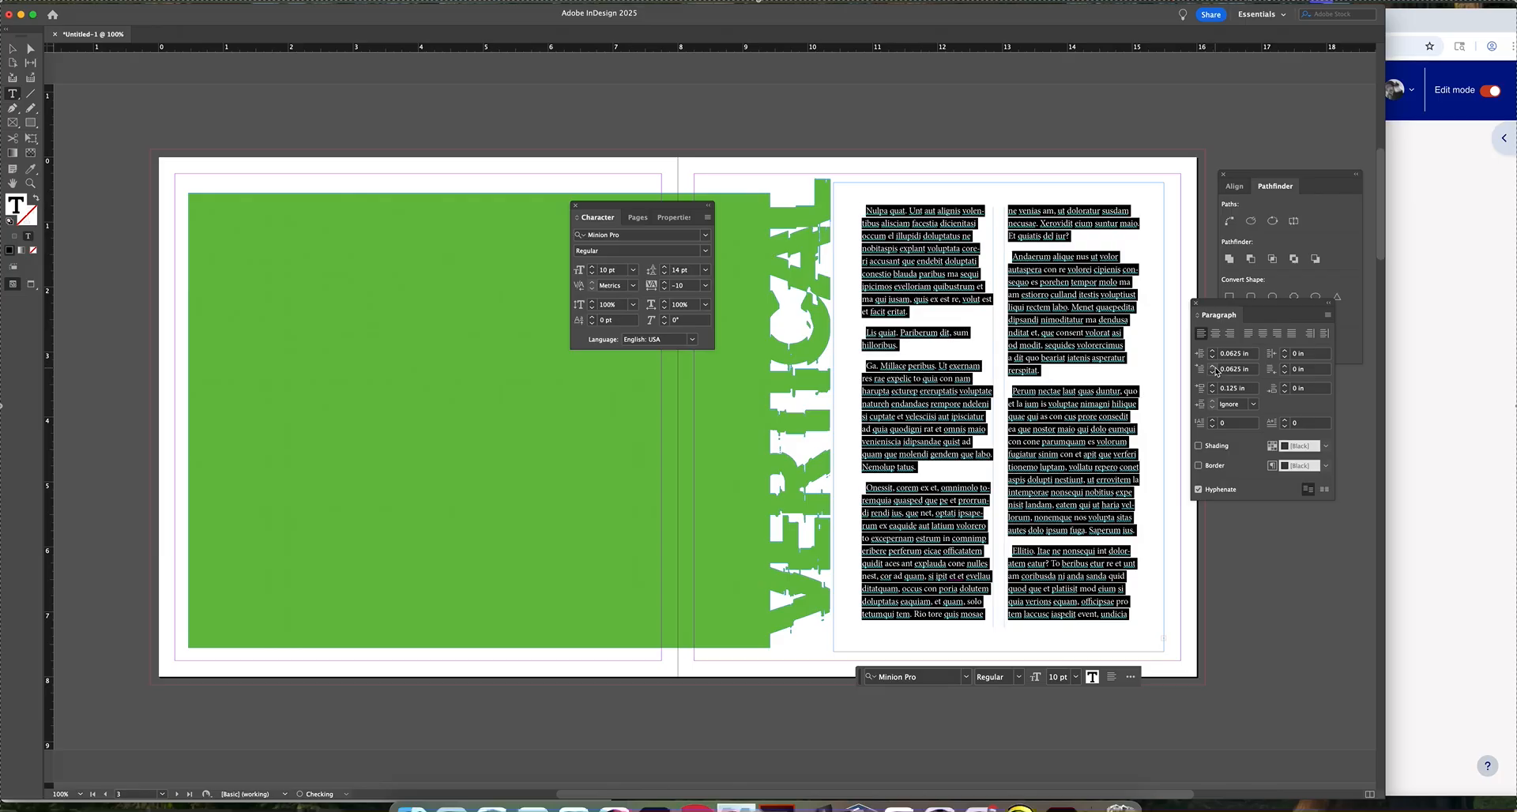
pyautogui.click(1214, 368)
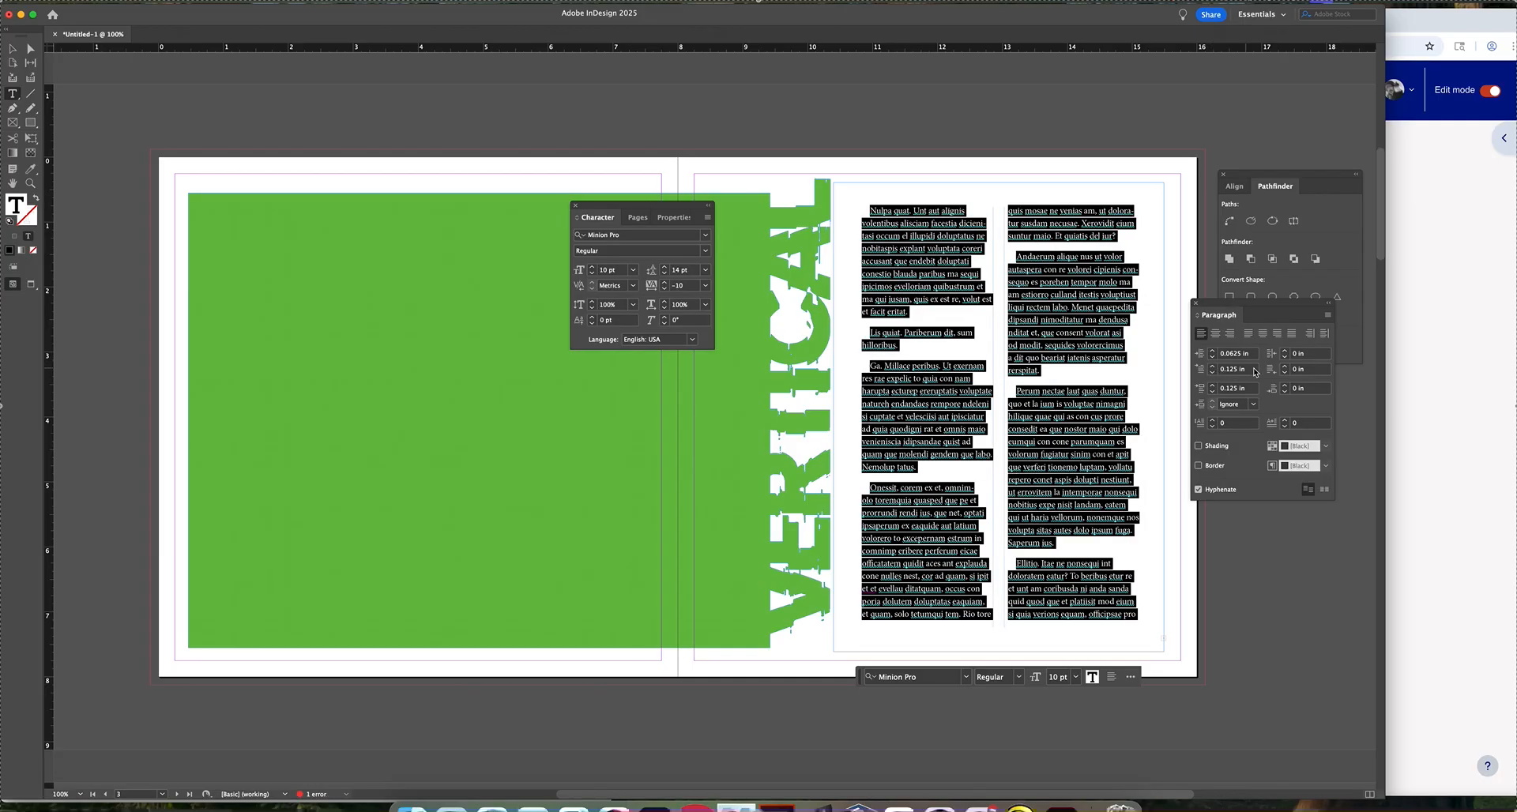
# Step: Try raising the last-line right indent of the selected text and return it to 0 in
pyautogui.click(1285, 367)
pyautogui.click(1285, 373)
pyautogui.click(1285, 373)
# Step: Give the first paragraph a one-character drop cap spanning 4 lines on its opening N
pyautogui.click(1213, 421)
pyautogui.click(955, 299)
pyautogui.moveTo(875, 210); pyautogui.dragTo(870, 211)
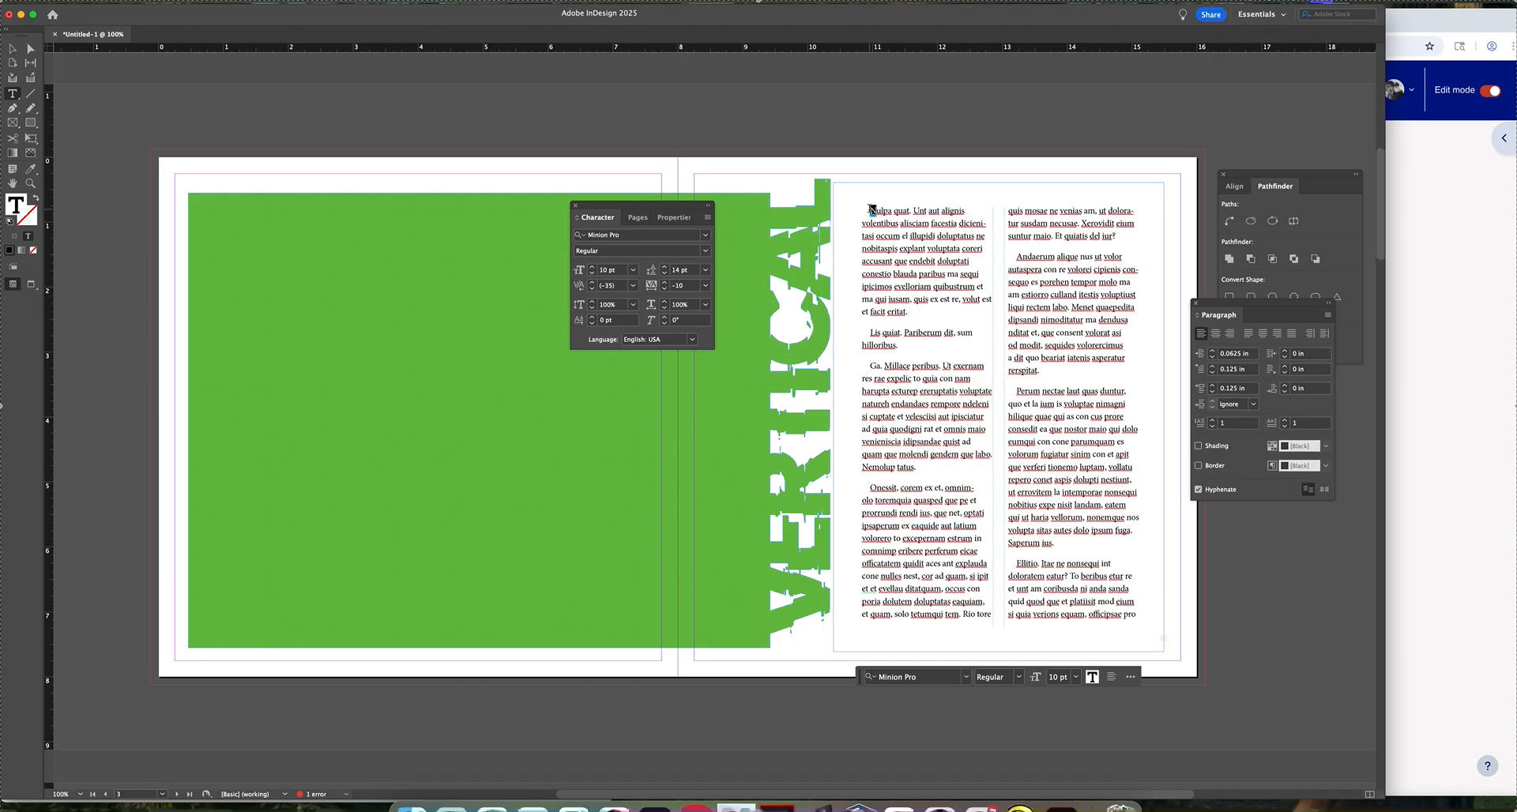
pyautogui.click(1213, 420)
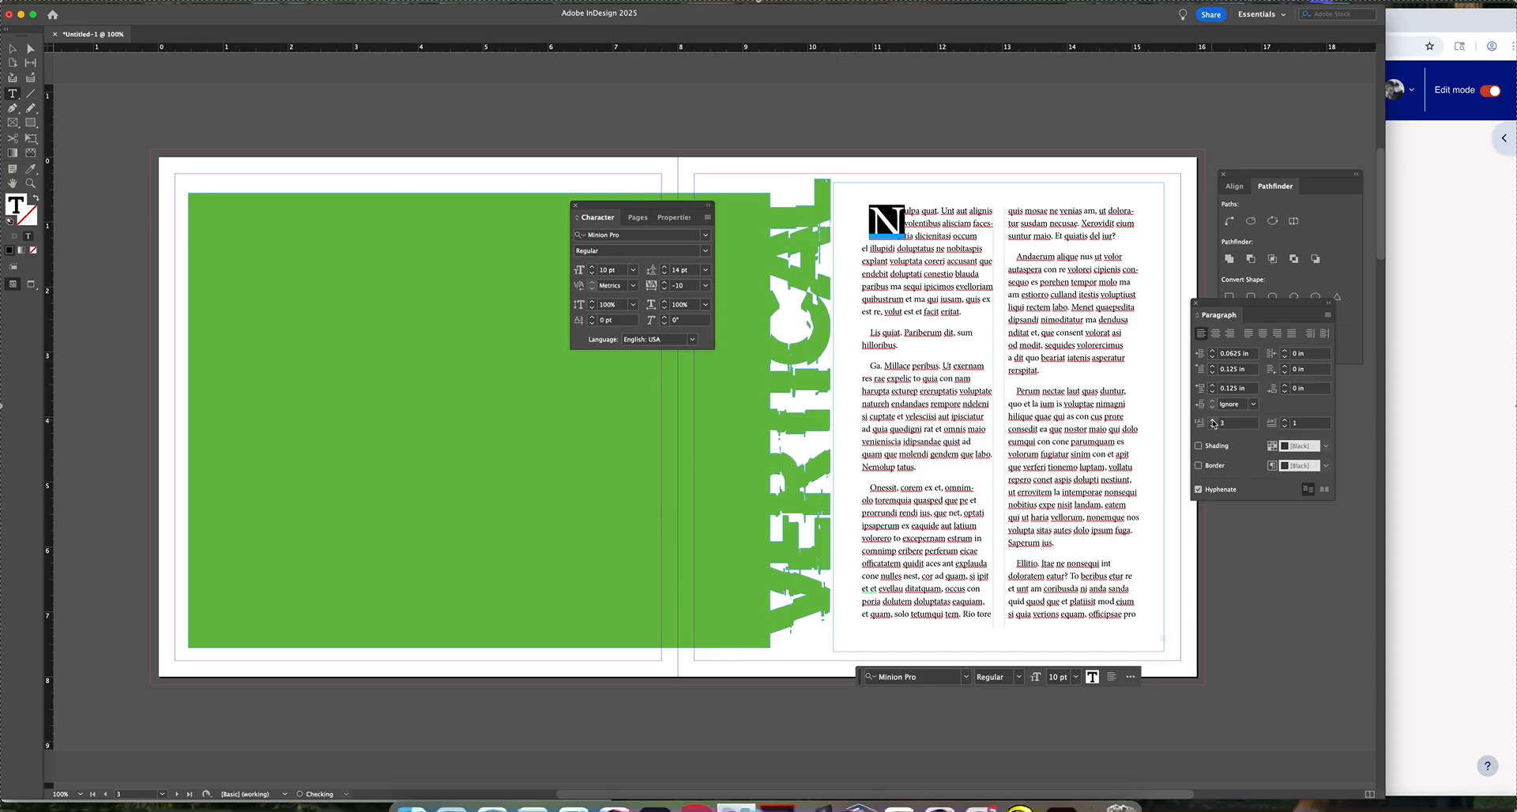
pyautogui.click(1213, 421)
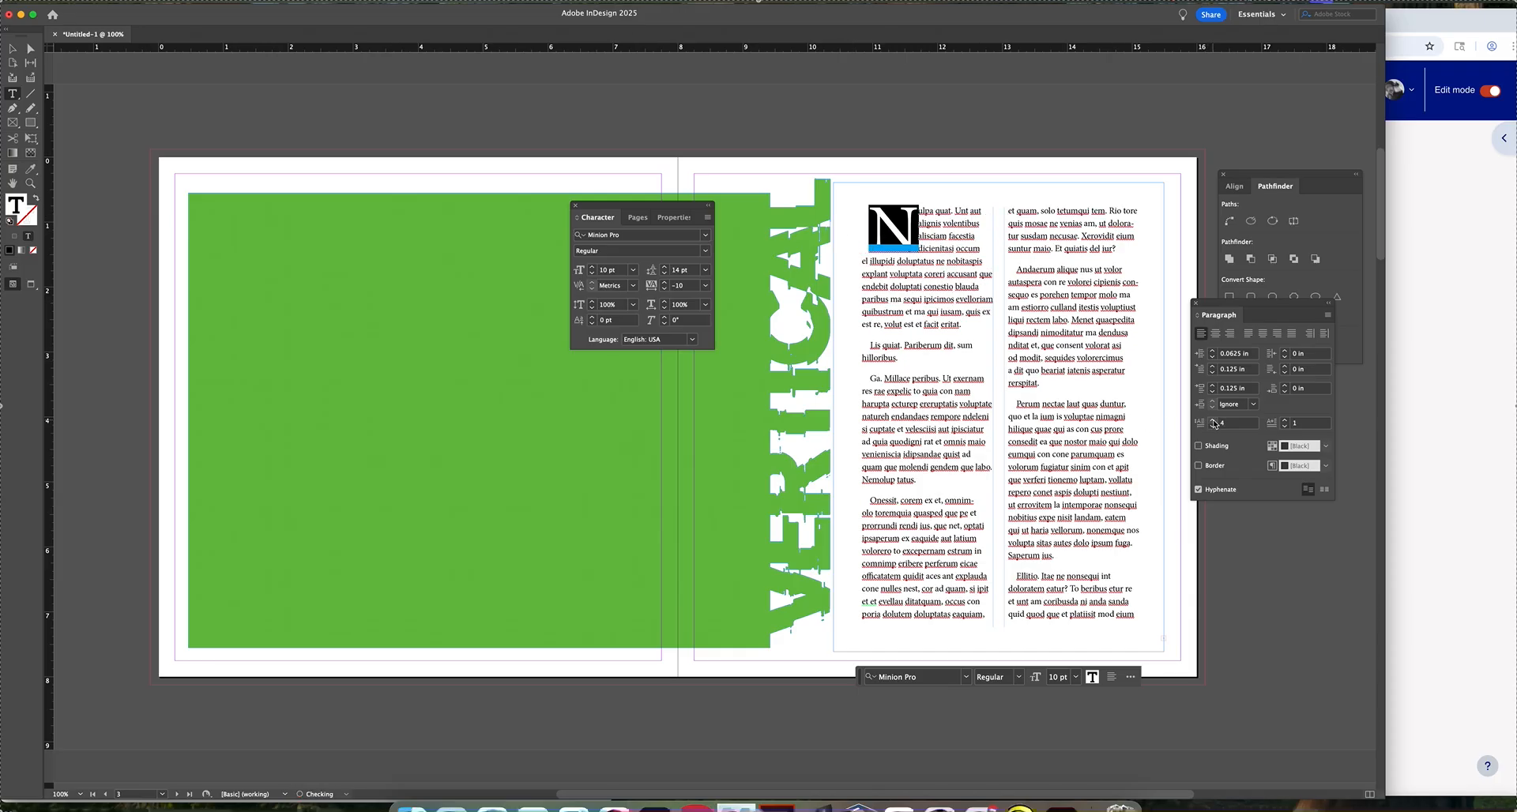
pyautogui.click(970, 299)
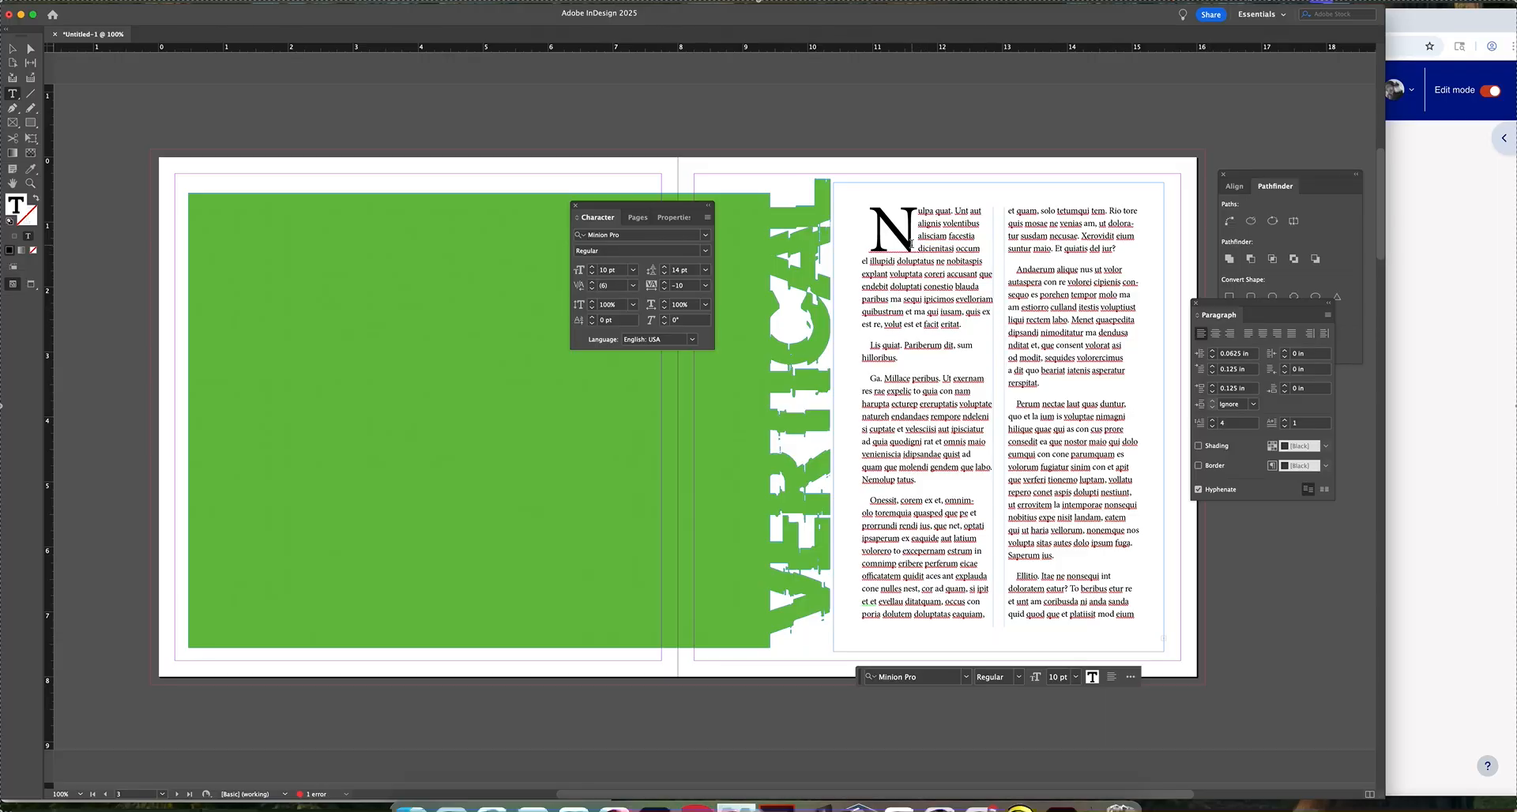
# Step: Try extending the first paragraph's drop cap to 2 characters and return it to 1
pyautogui.moveTo(911, 241); pyautogui.dragTo(869, 237)
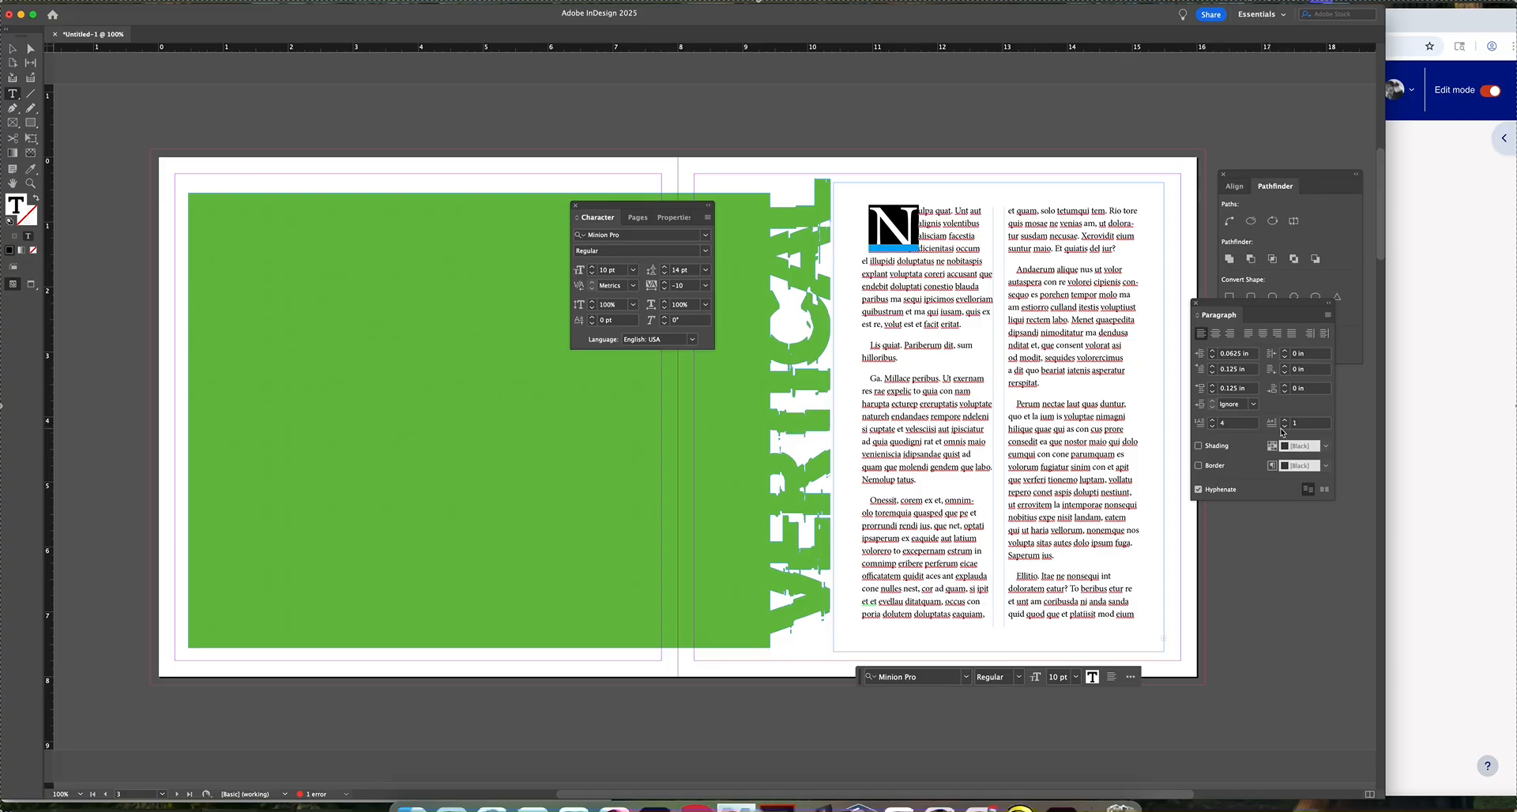
pyautogui.click(1286, 421)
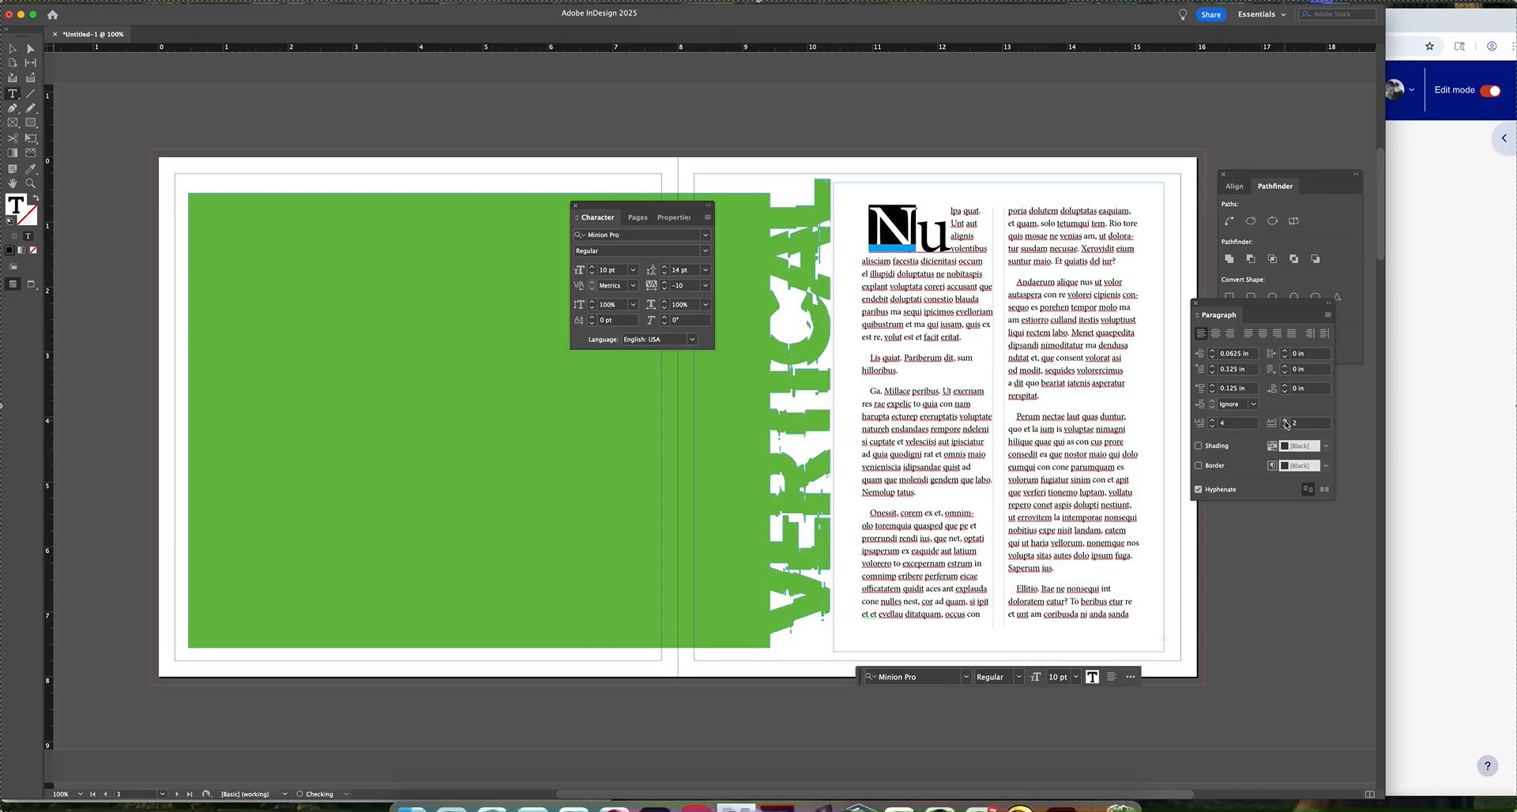
pyautogui.click(1285, 427)
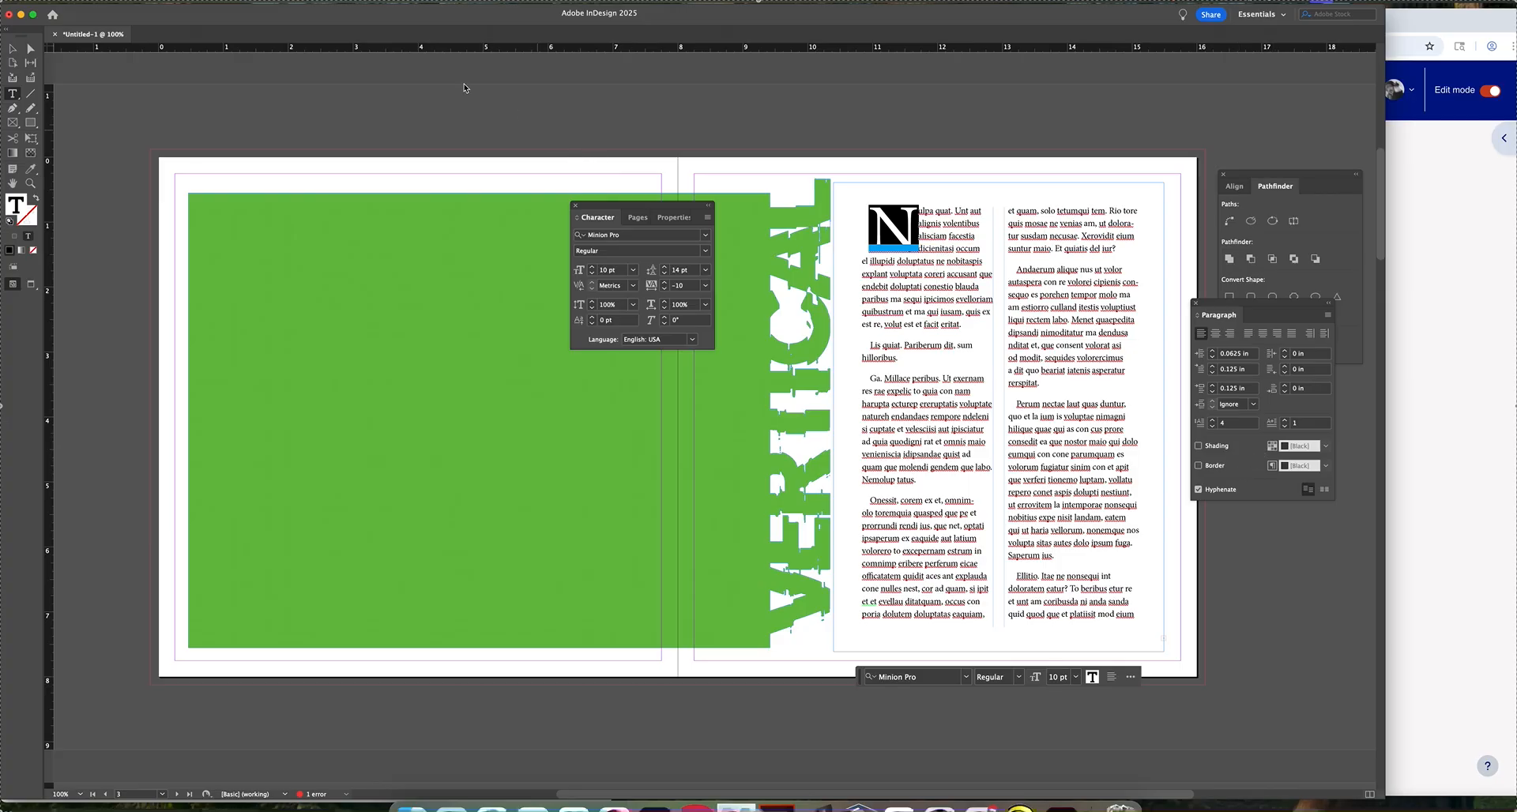
# Step: Switch the workspace to Essentials Classic
pyautogui.click(346, 2)
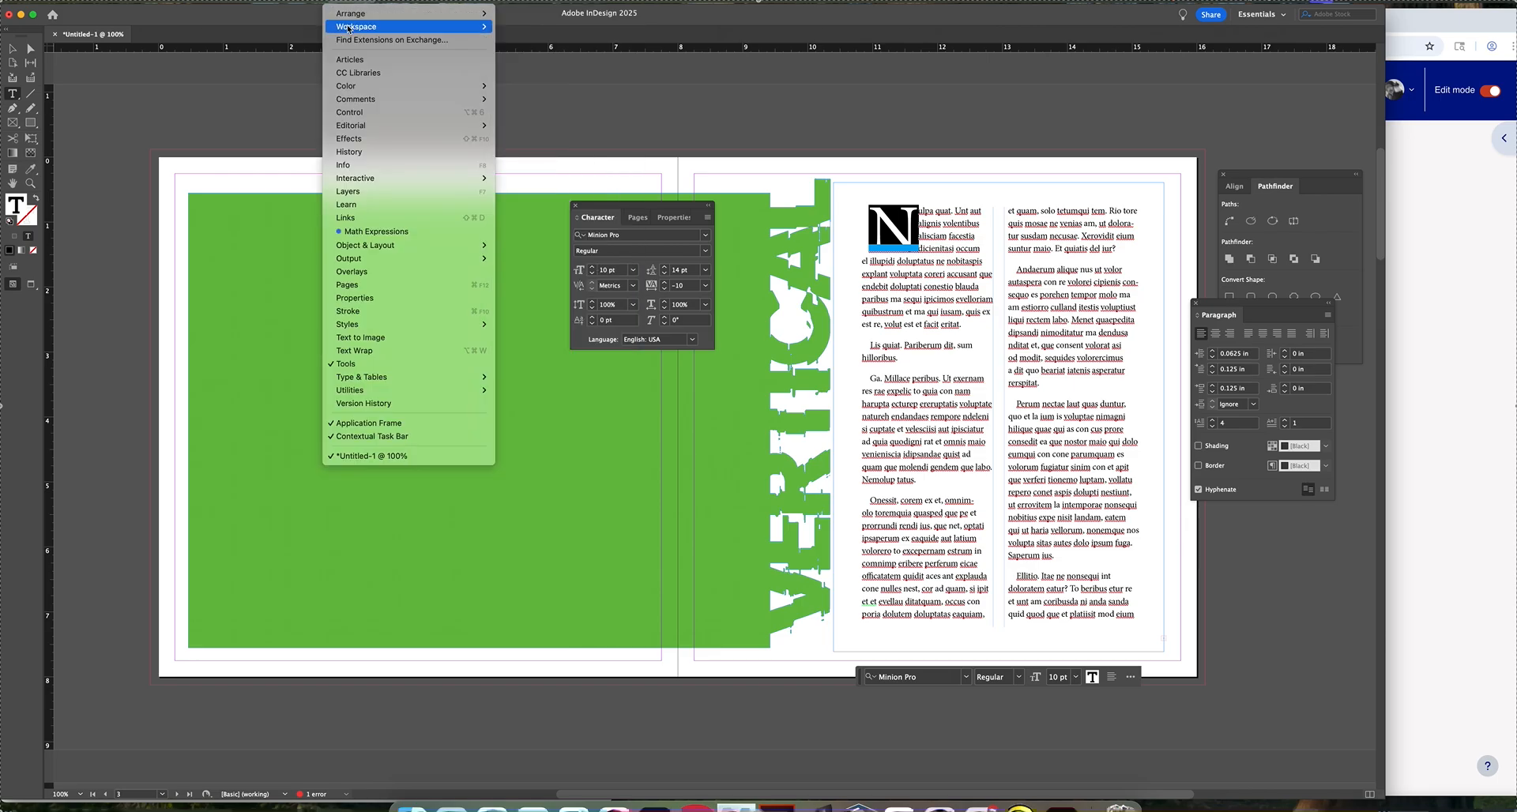
pyautogui.moveTo(427, 27)
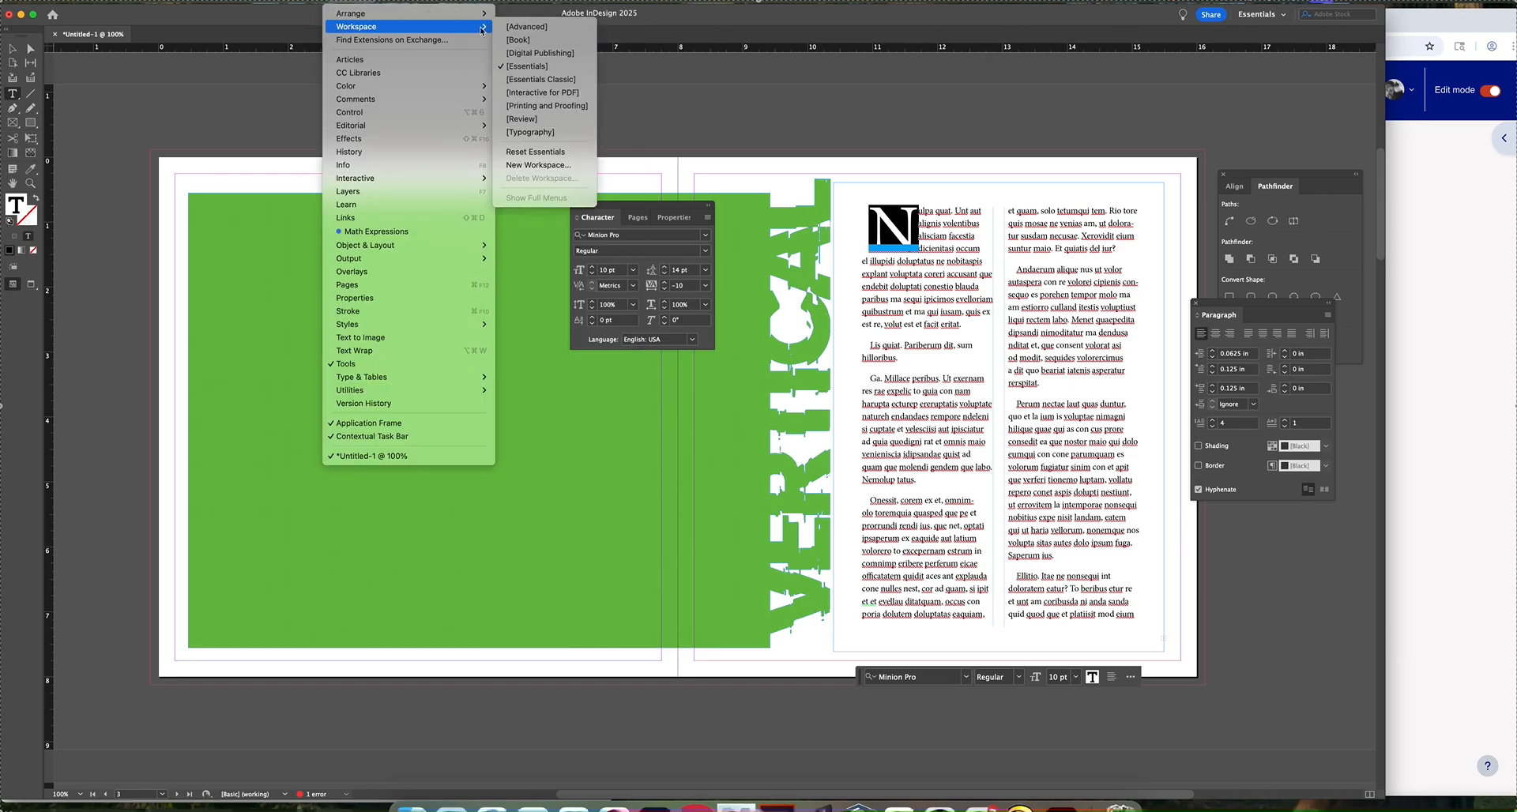
pyautogui.click(544, 79)
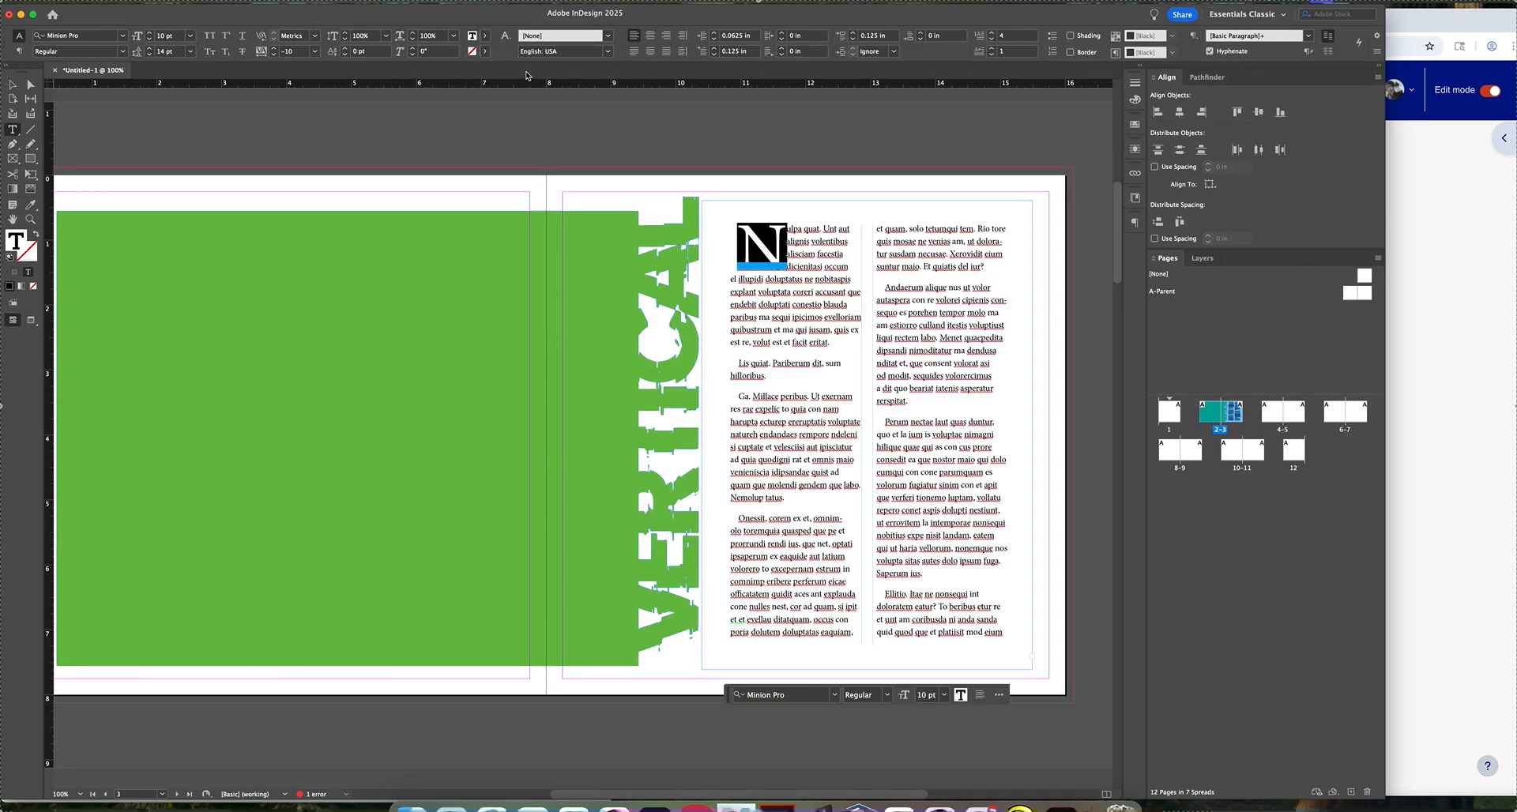
# Step: Draw a text frame about 4.6 in wide and 2.35 in high on the green rectangle and enter 10099
pyautogui.click(807, 255)
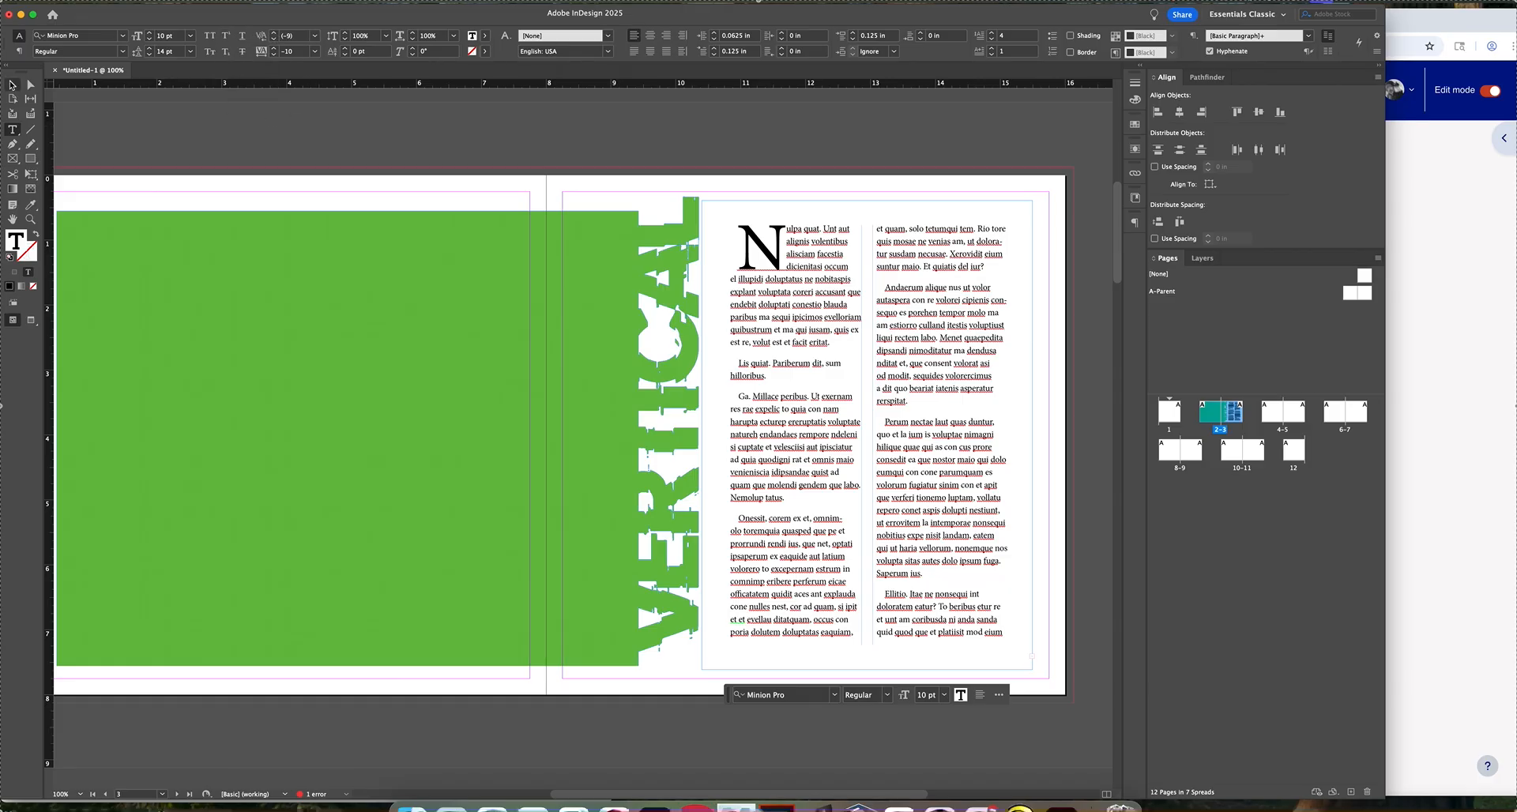
pyautogui.click(13, 85)
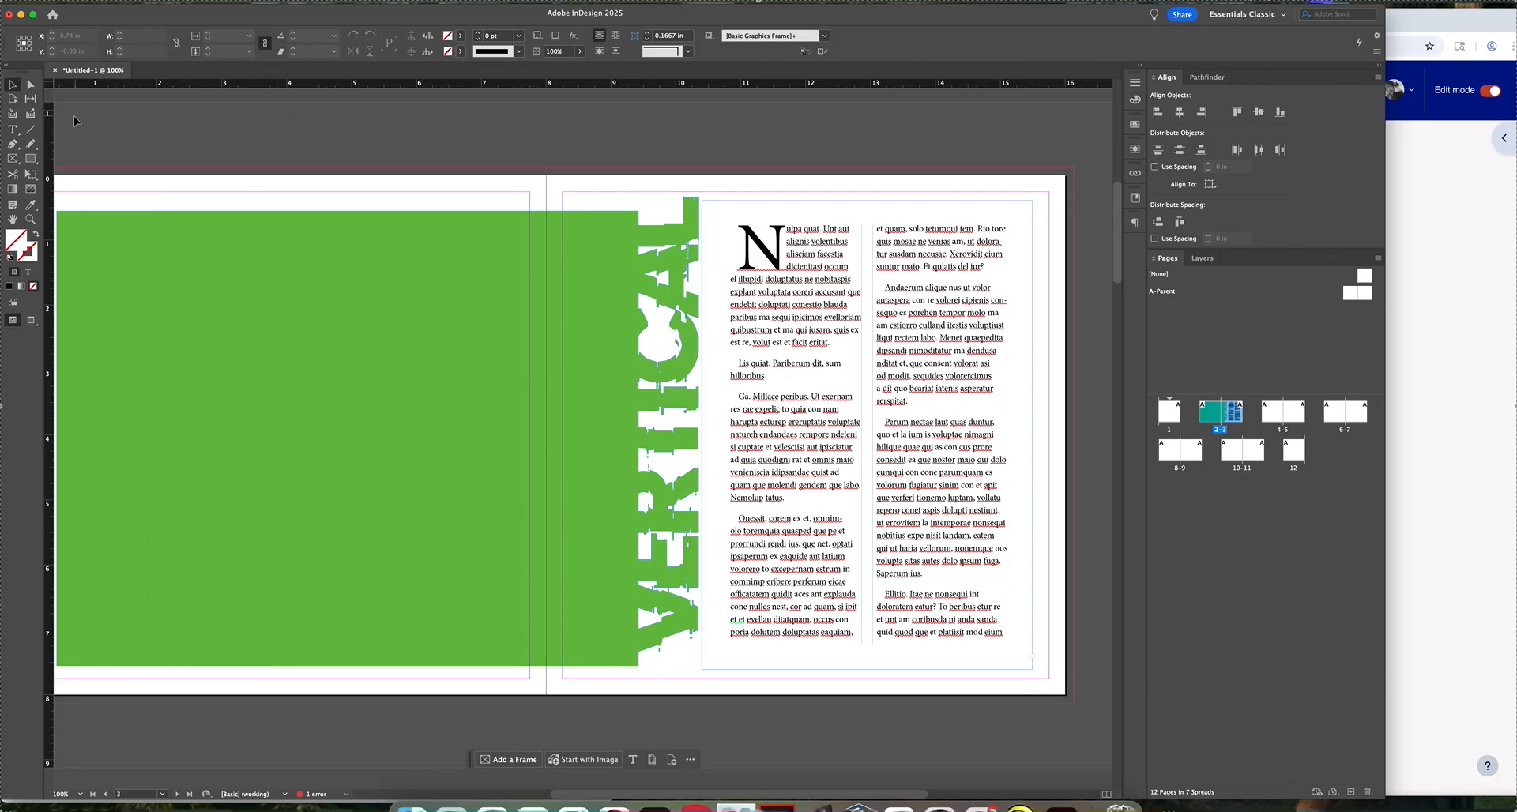
pyautogui.click(12, 129)
pyautogui.moveTo(200, 268); pyautogui.dragTo(453, 395)
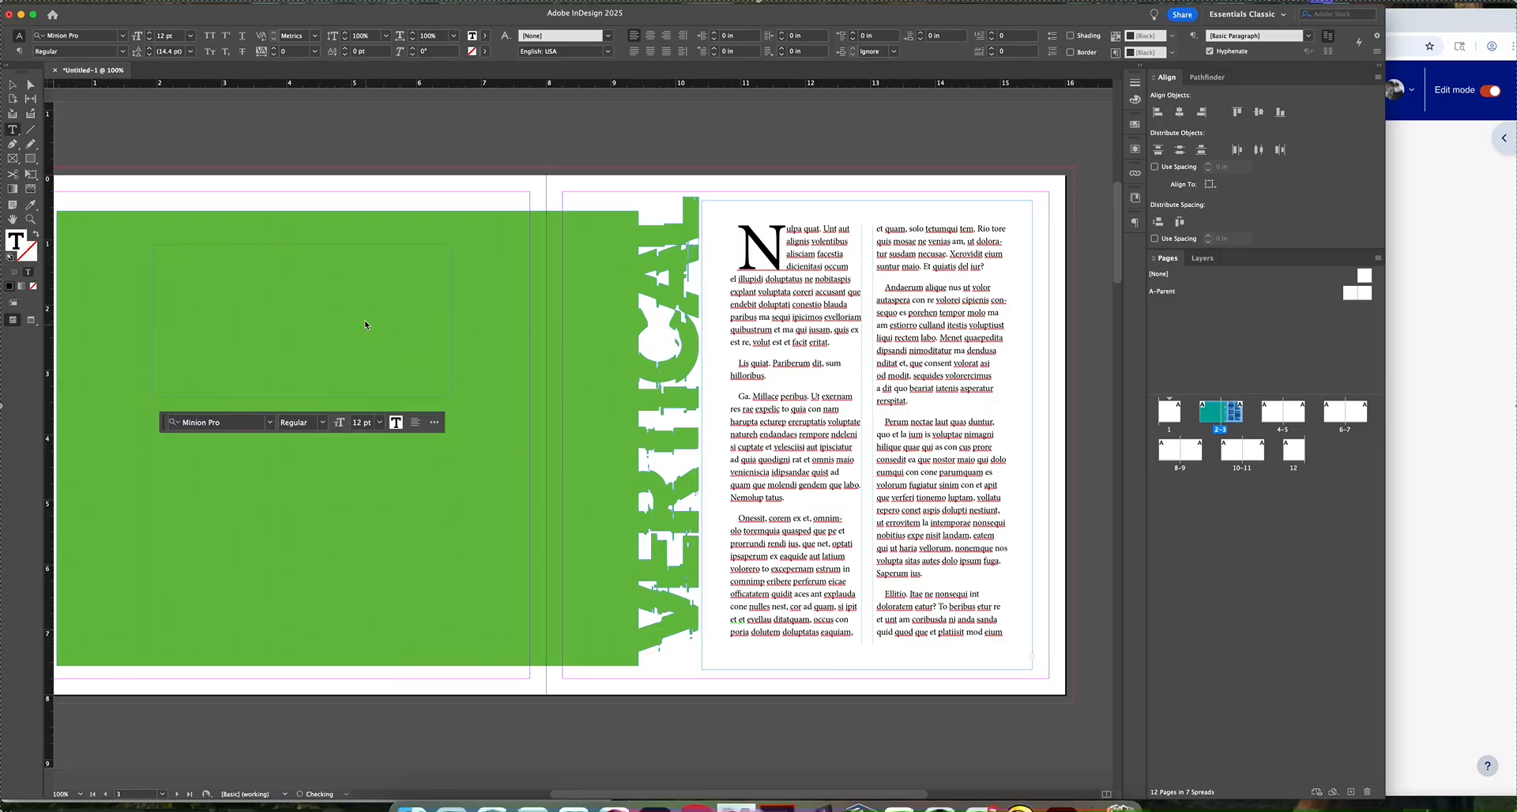
pyautogui.write('10099')
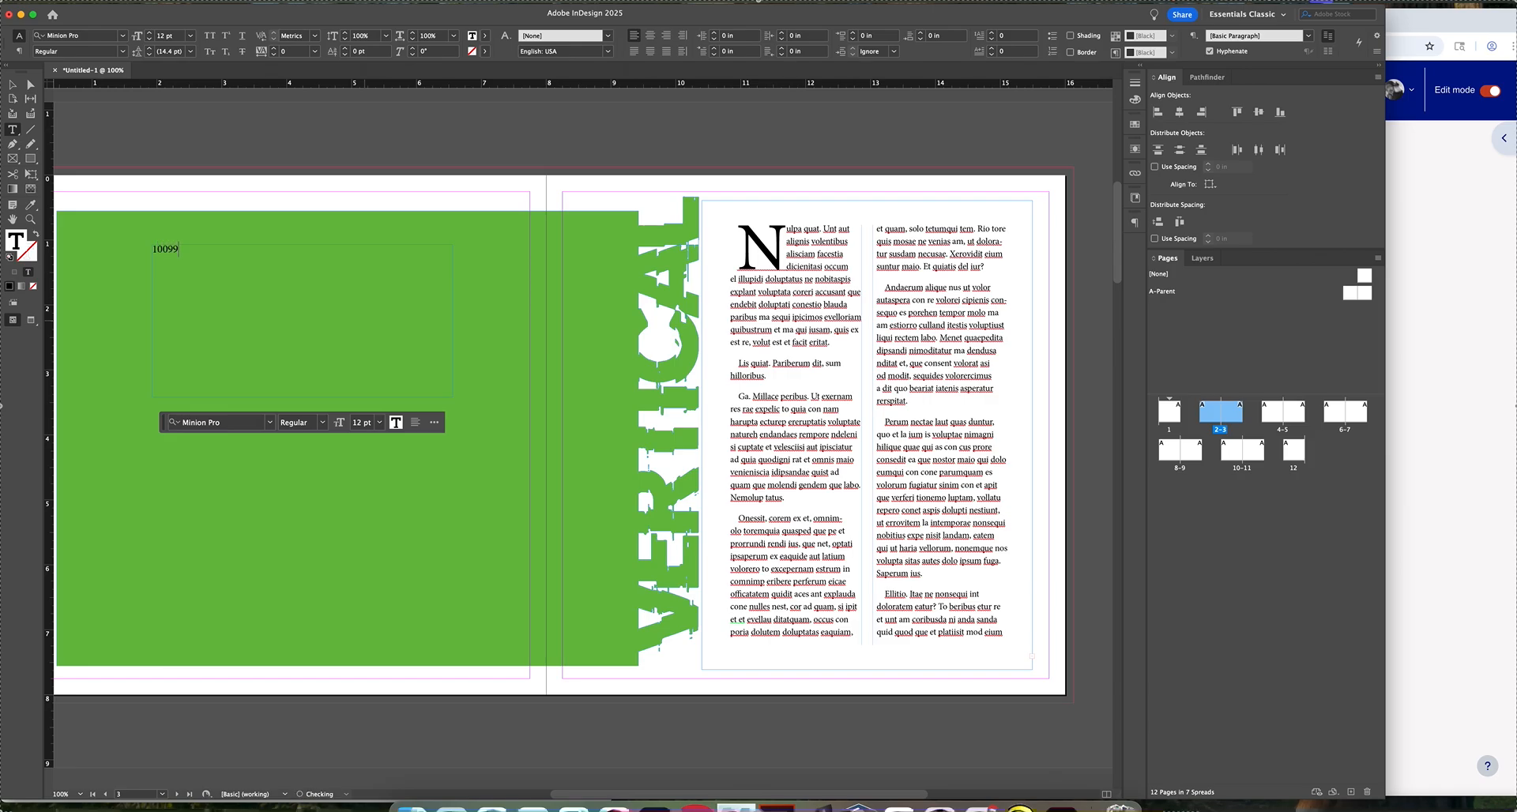
# Step: Enlarge the number 10099 on the green rectangle to a font size of 80 pt
pyautogui.moveTo(180, 249); pyautogui.dragTo(145, 249)
pyautogui.press('super+shift+period')
pyautogui.press('super+shift+period')
pyautogui.press('super+shift+period')
pyautogui.press('super+shift+period')
pyautogui.press('super+shift+period')
pyautogui.press('super+shift+period')
pyautogui.press('super+shift+period')
pyautogui.press('super+shift+period')
pyautogui.press('super+shift+period')
pyautogui.press('super+shift+period')
pyautogui.press('super+shift+period')
pyautogui.press('super+shift+period')
pyautogui.press('super+shift+period')
pyautogui.press('super+shift+period')
pyautogui.press('super+shift+period')
pyautogui.press('super+shift+period')
pyautogui.press('super+shift+period')
pyautogui.press('super+shift+period')
pyautogui.press('super+shift+period')
pyautogui.press('super+shift+period')
pyautogui.press('super+shift+period')
pyautogui.press('super+shift+period')
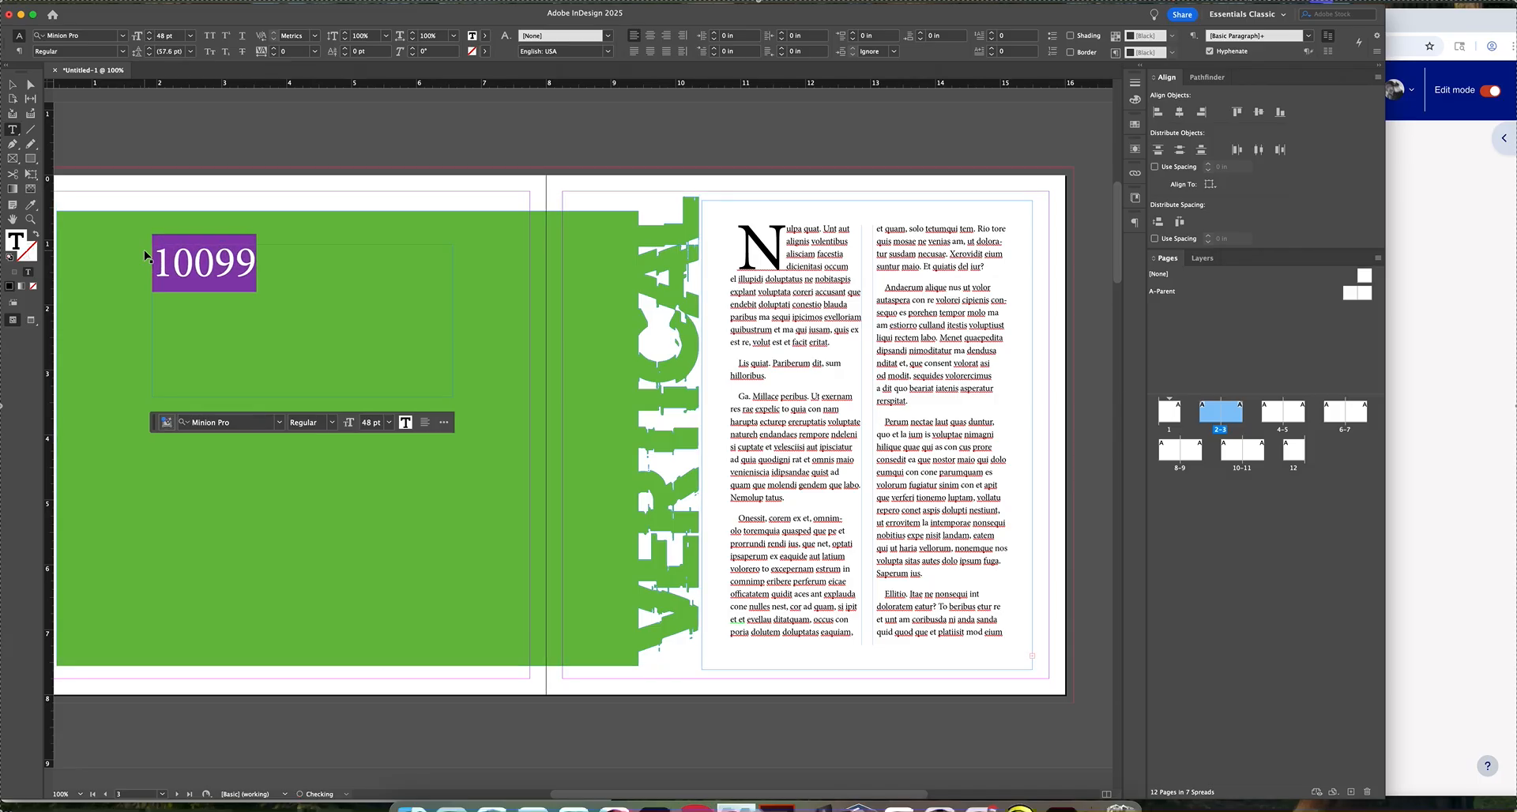
pyautogui.press('super+shift+period')
pyautogui.press('super+shift+period')
pyautogui.press('super+shift+period')
pyautogui.press('super+shift+period')
pyautogui.press('super+shift+period')
pyautogui.press('super+shift+period')
pyautogui.press('super+shift+period')
pyautogui.press('super+shift+period')
pyautogui.press('super+shift+period')
pyautogui.press('super+shift+period')
pyautogui.press('super+shift+period')
pyautogui.press('super+shift+period')
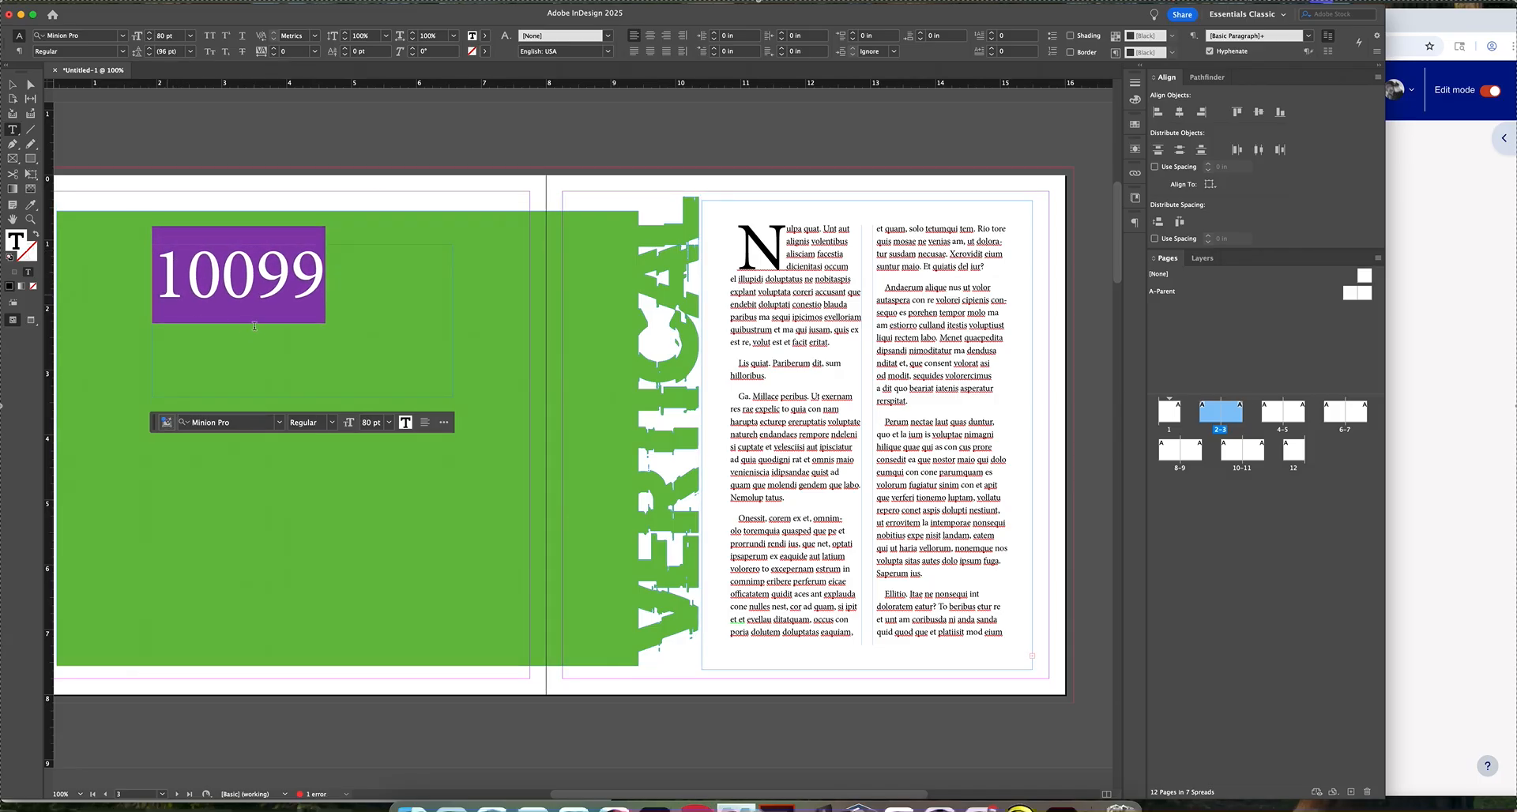
# Step: Insert a decimal point to make the number 100.99 and set the digits 99 as superscript
pyautogui.click(261, 294)
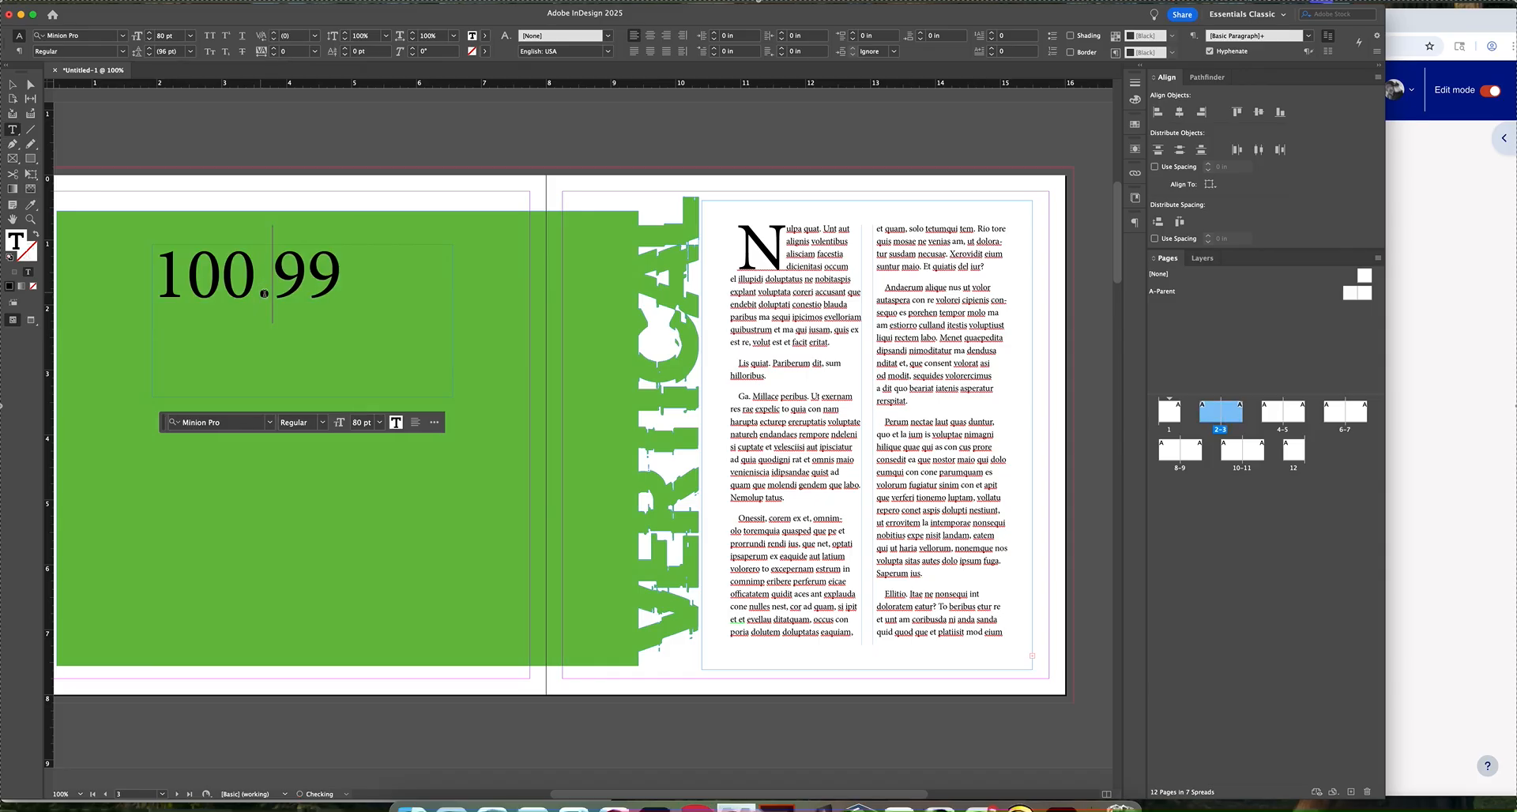
pyautogui.moveTo(344, 280); pyautogui.dragTo(284, 278)
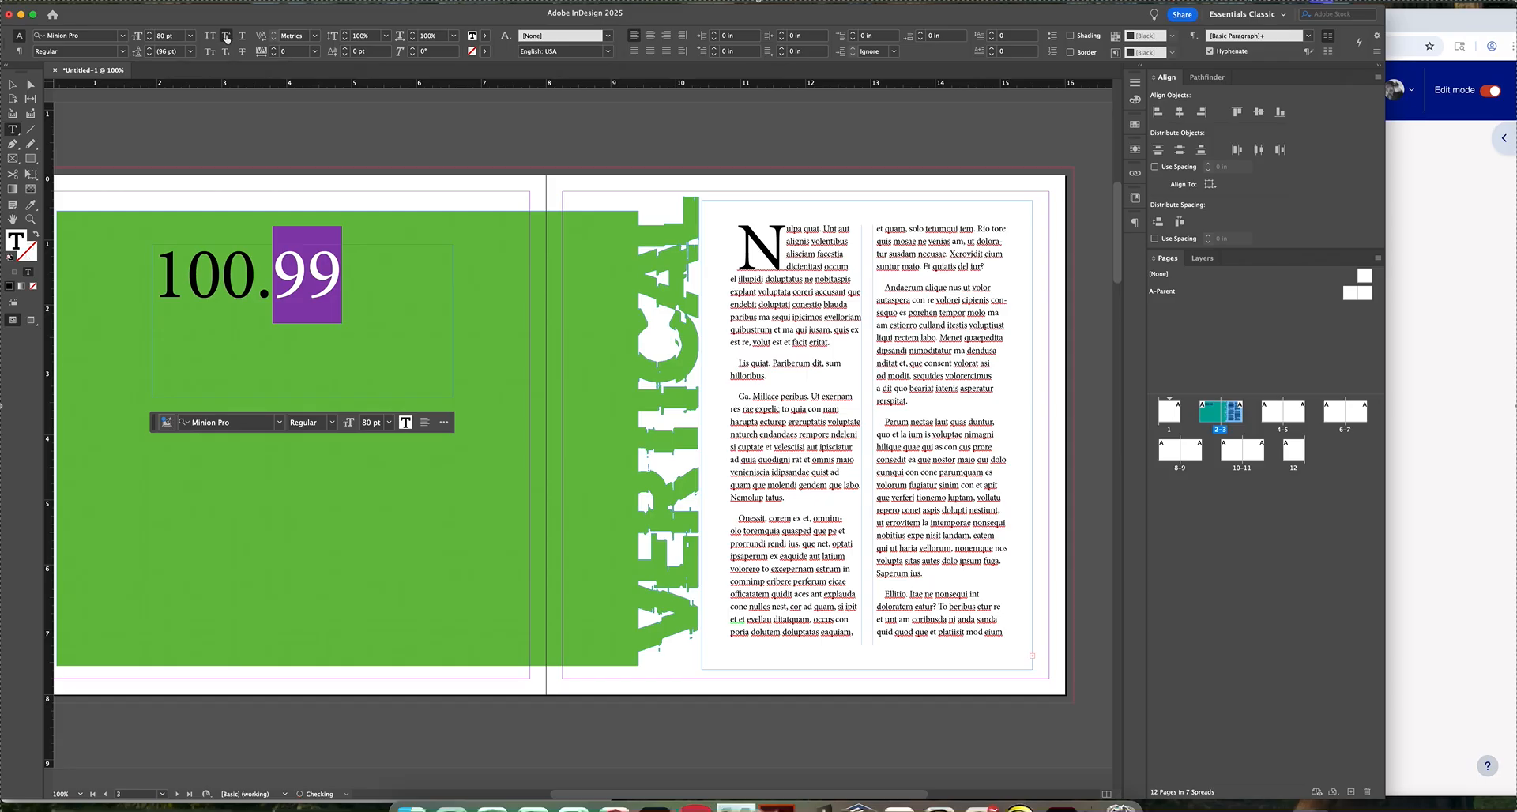
pyautogui.click(226, 39)
# Step: Delete the decimal point between 100 and the superscript 99
pyautogui.moveTo(272, 281); pyautogui.dragTo(261, 279)
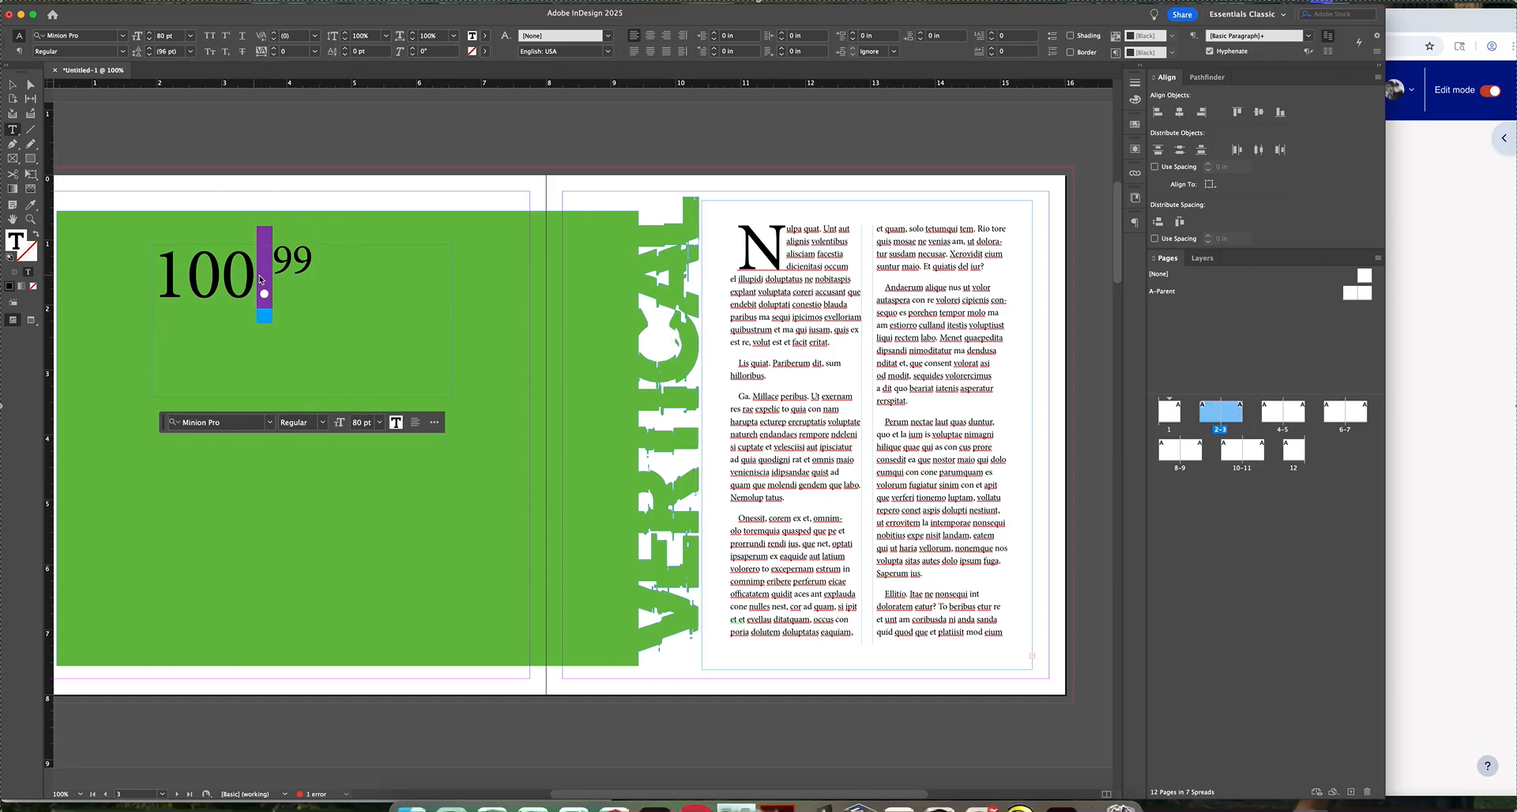
pyautogui.press('BackSpace')
pyautogui.click(337, 275)
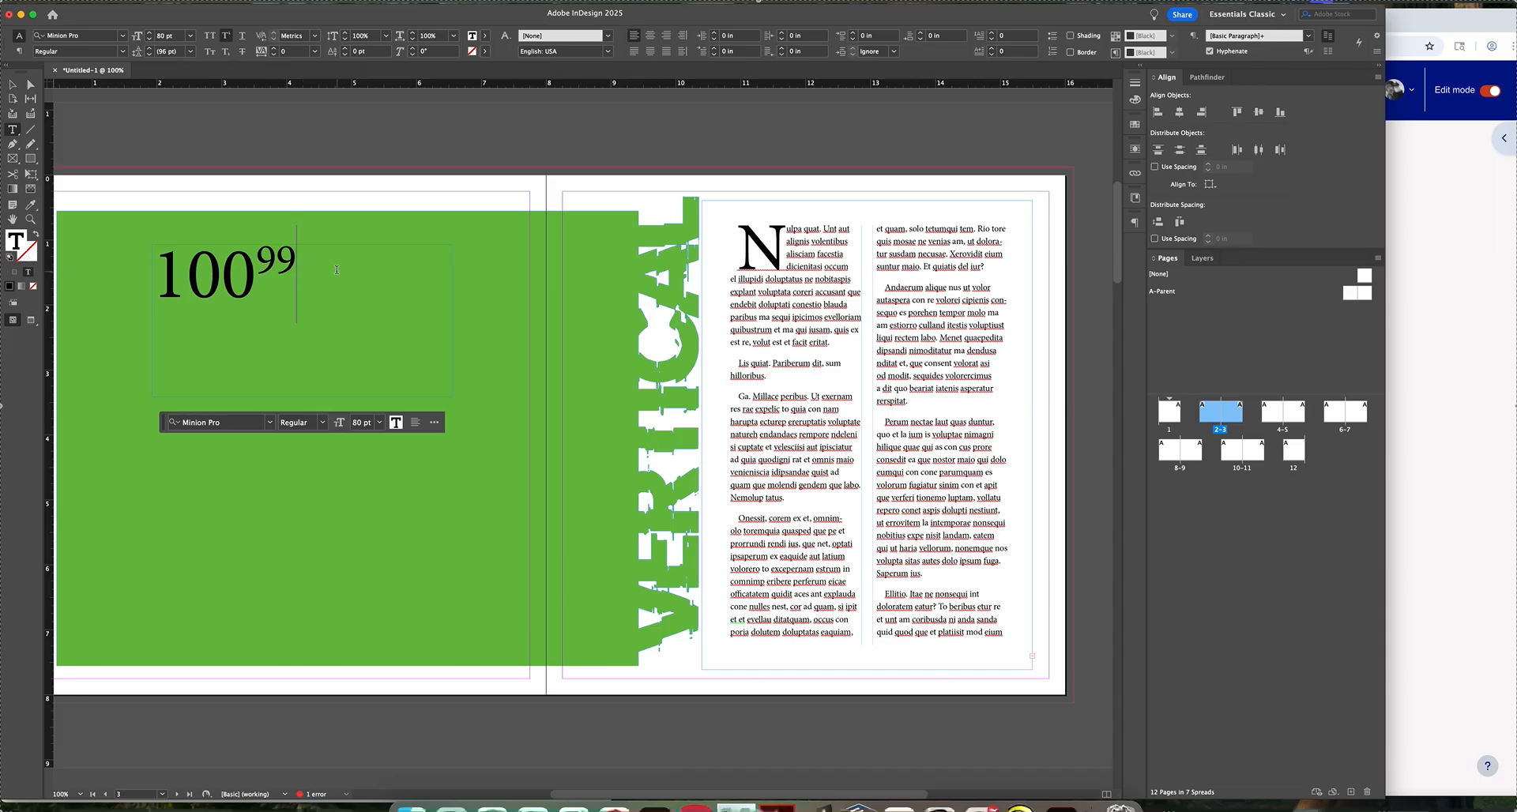
# Step: Reduce the vertical scale of the superscript 99 to 86%
pyautogui.doubleClick(287, 253)
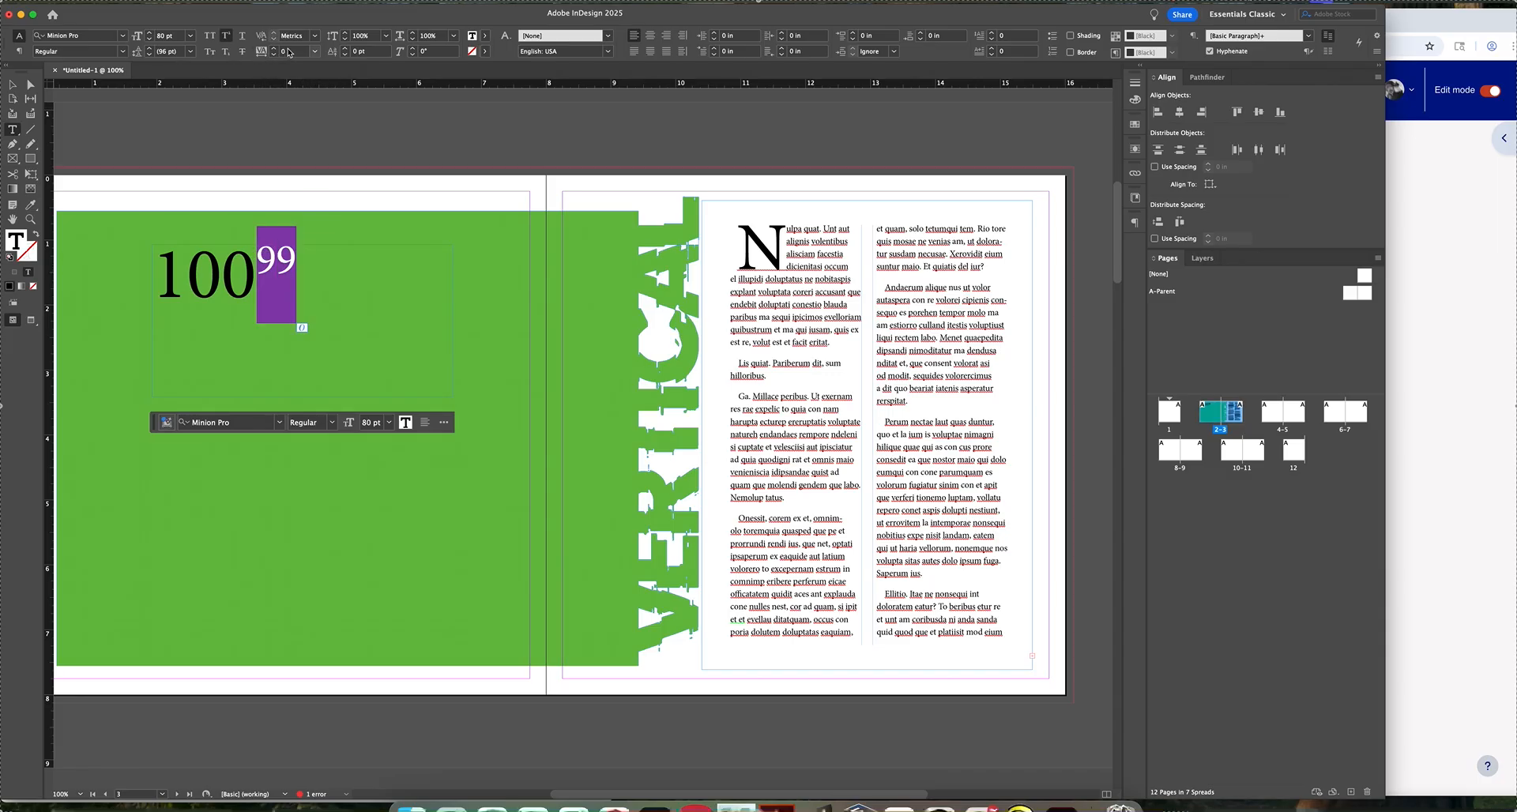
pyautogui.click(347, 36)
pyautogui.click(347, 36)
pyautogui.click(345, 40)
pyautogui.click(346, 40)
pyautogui.click(346, 39)
pyautogui.click(346, 40)
pyautogui.click(345, 39)
pyautogui.click(345, 39)
pyautogui.click(345, 40)
pyautogui.click(345, 39)
pyautogui.click(346, 39)
pyautogui.click(346, 39)
pyautogui.click(345, 40)
pyautogui.click(346, 39)
pyautogui.click(345, 39)
pyautogui.click(345, 39)
pyautogui.click(346, 39)
pyautogui.click(345, 39)
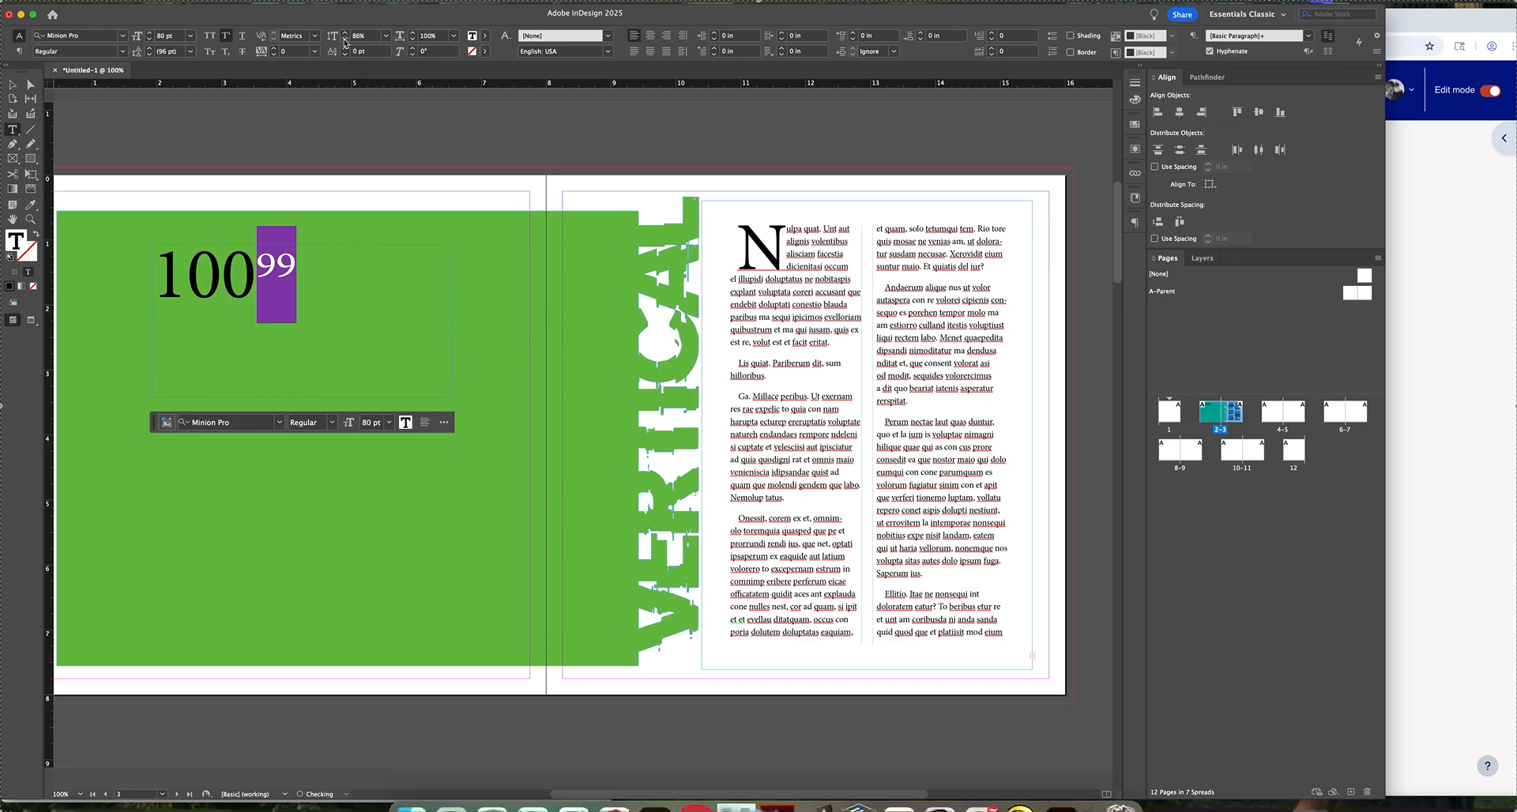
# Step: Reduce the font size of the superscript 99 to 62 pt
pyautogui.click(149, 40)
pyautogui.click(150, 40)
pyautogui.click(149, 39)
pyautogui.click(150, 40)
pyautogui.click(149, 40)
pyautogui.click(150, 39)
pyautogui.click(150, 39)
pyautogui.click(150, 39)
pyautogui.click(149, 40)
pyautogui.click(150, 40)
pyautogui.click(150, 40)
pyautogui.click(149, 40)
pyautogui.click(149, 40)
pyautogui.click(149, 39)
pyautogui.click(150, 39)
pyautogui.click(150, 40)
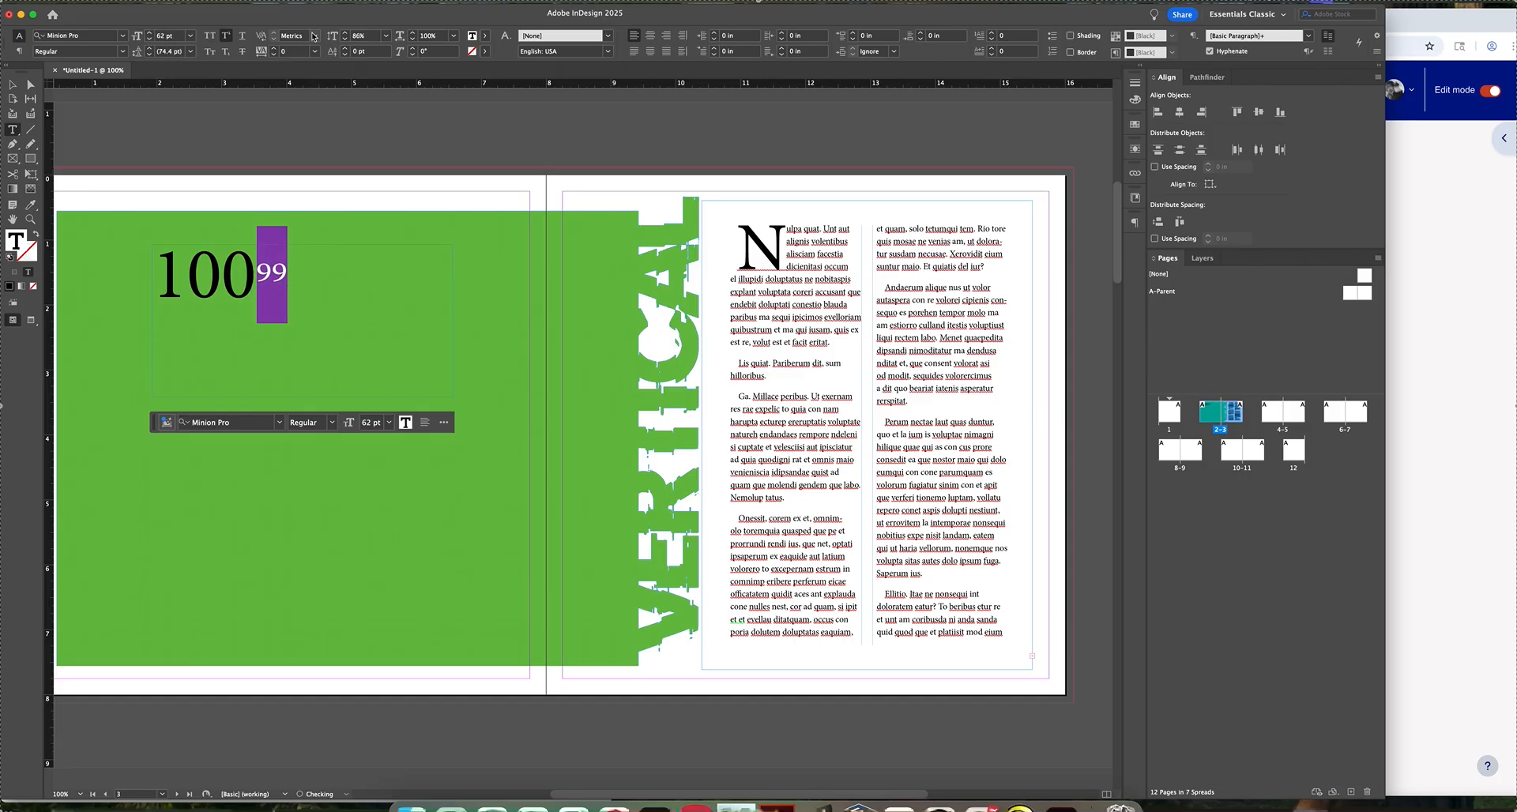
# Step: Adjust the vertical scale of the superscript 99, stretching it taller and shrinking it back down
pyautogui.click(345, 33)
pyautogui.click(344, 33)
pyautogui.click(344, 33)
pyautogui.click(344, 33)
pyautogui.click(344, 33)
pyautogui.click(345, 33)
pyautogui.click(344, 34)
pyautogui.click(344, 33)
pyautogui.click(345, 33)
pyautogui.click(345, 33)
pyautogui.click(344, 33)
pyautogui.click(345, 39)
pyautogui.click(346, 39)
pyautogui.click(345, 39)
pyautogui.click(345, 39)
pyautogui.click(346, 38)
pyautogui.click(345, 39)
pyautogui.click(346, 39)
pyautogui.click(345, 39)
pyautogui.click(345, 38)
pyautogui.click(345, 39)
pyautogui.click(345, 39)
pyautogui.click(345, 39)
# Step: Raise the baseline shift of the superscript 99 to bring it near the top of the 100
pyautogui.click(346, 48)
pyautogui.click(346, 48)
pyautogui.click(345, 48)
pyautogui.click(345, 49)
pyautogui.click(345, 49)
pyautogui.click(345, 48)
pyautogui.click(345, 48)
pyautogui.click(345, 48)
pyautogui.click(346, 55)
pyautogui.click(347, 54)
pyautogui.click(346, 54)
# Step: Reposition the price text frame on the green rectangle at about X 5.19 in, Y 2.265 in
pyautogui.click(13, 85)
pyautogui.moveTo(284, 272); pyautogui.dragTo(380, 277)
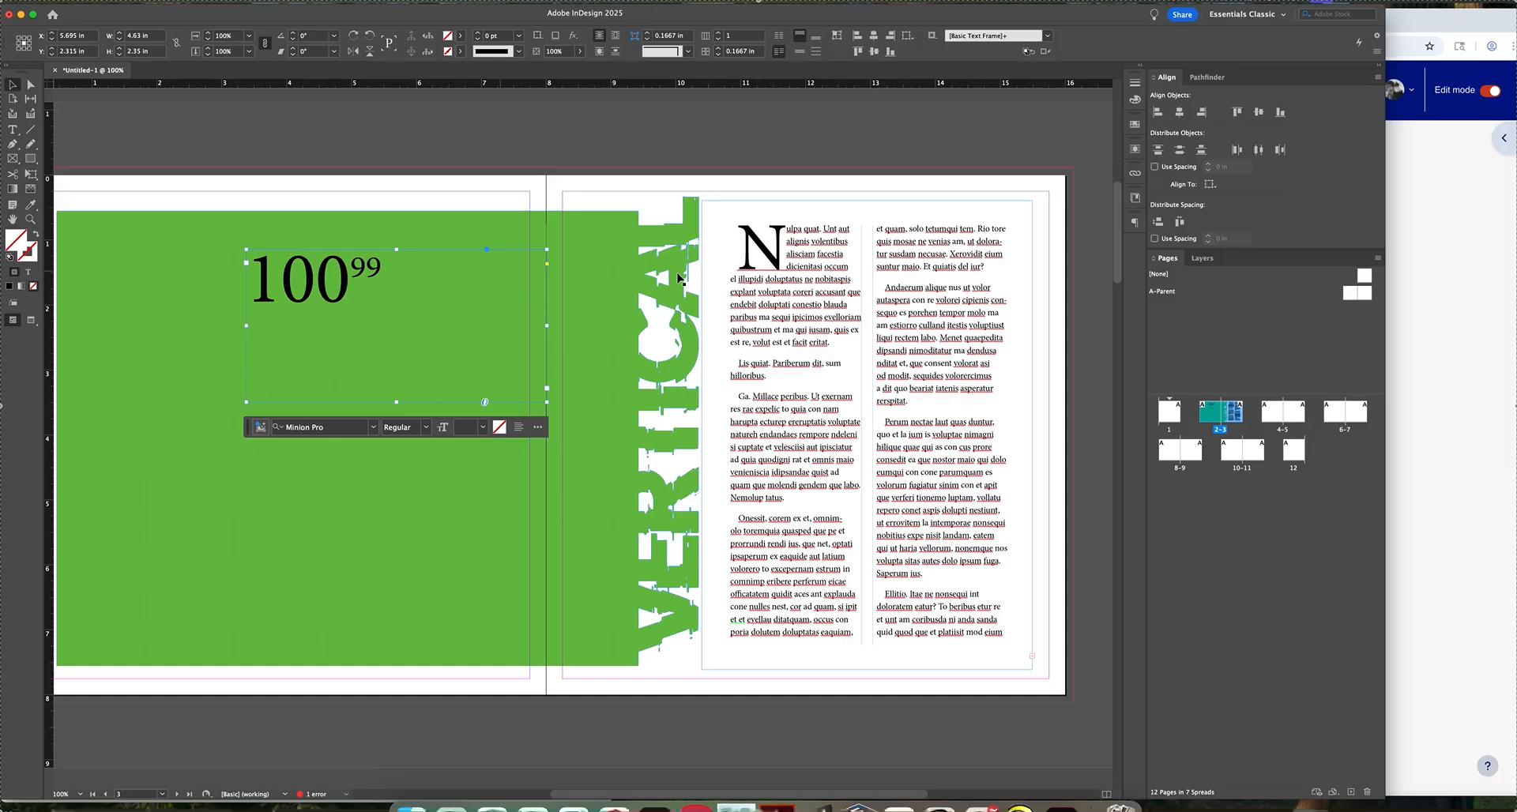
pyautogui.click(770, 371)
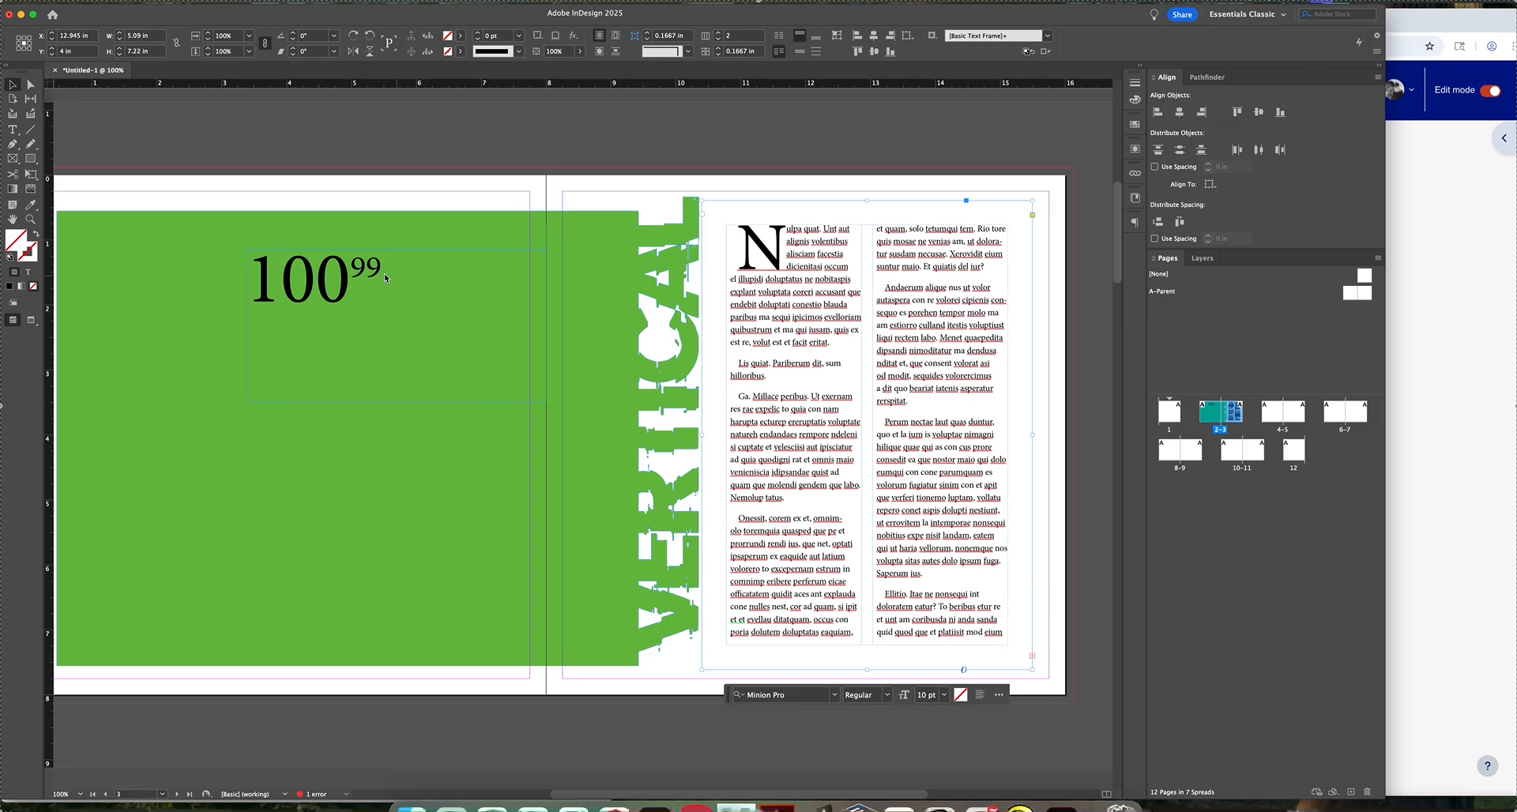
pyautogui.moveTo(385, 278); pyautogui.dragTo(351, 274)
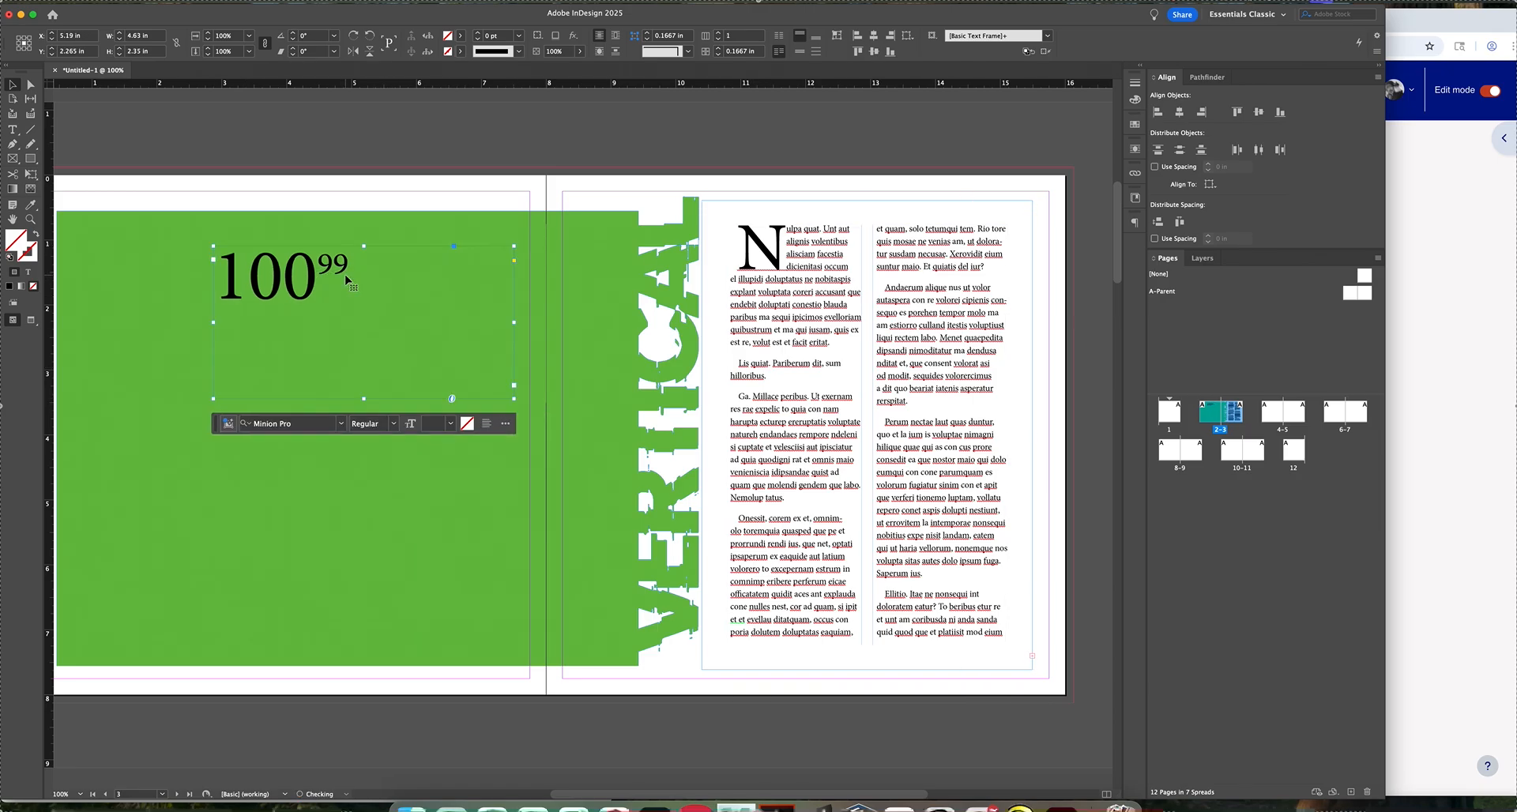
# Step: Narrow the price text frame to about 2.645 in wide and deselect it
pyautogui.moveTo(515, 322); pyautogui.dragTo(385, 321)
pyautogui.click(406, 149)
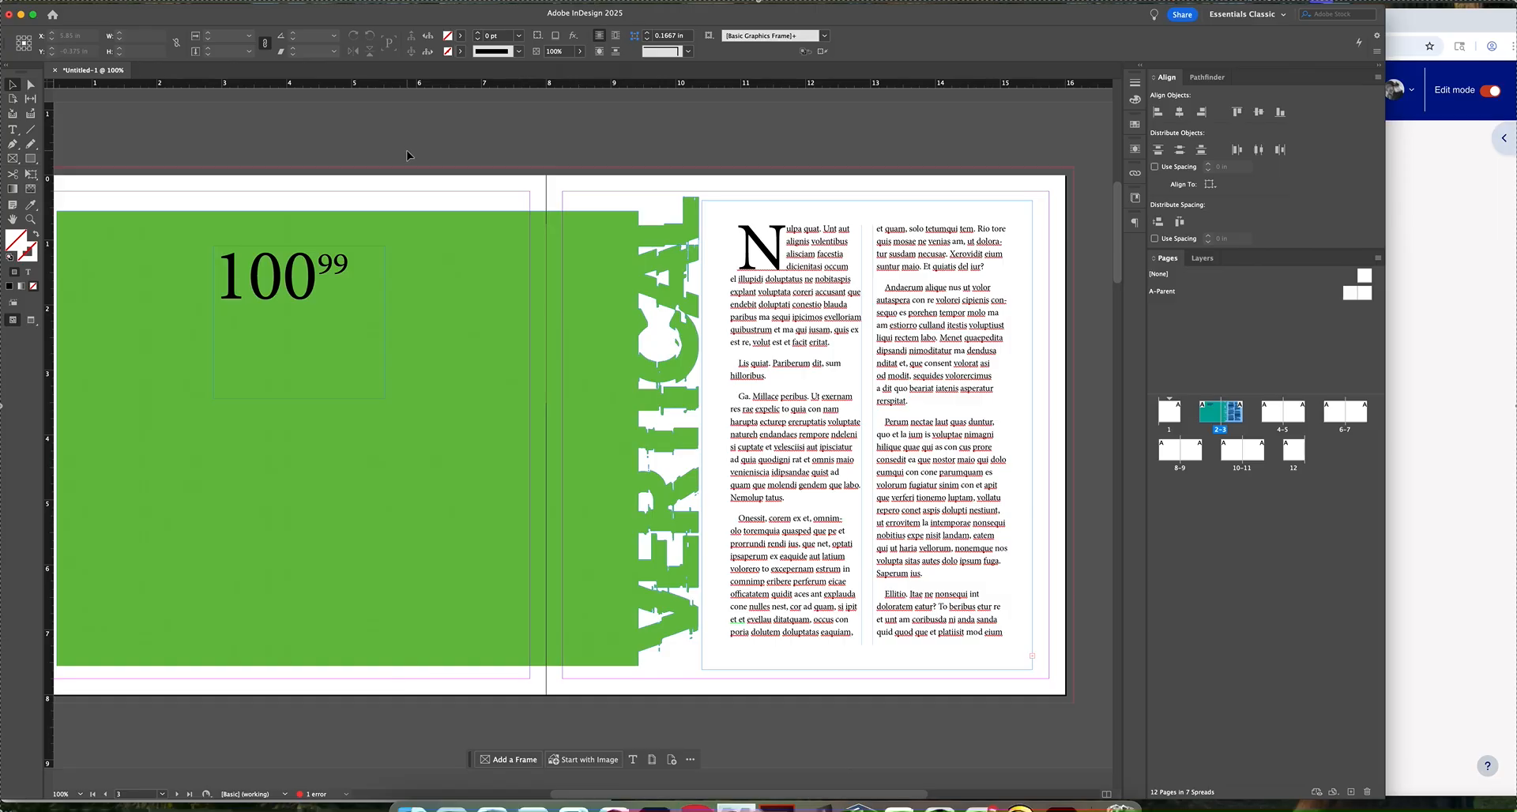
# Step: Select all the two-column placeholder text, try centre and right alignment, and settle on aligning it towards the spine
pyautogui.click(772, 358)
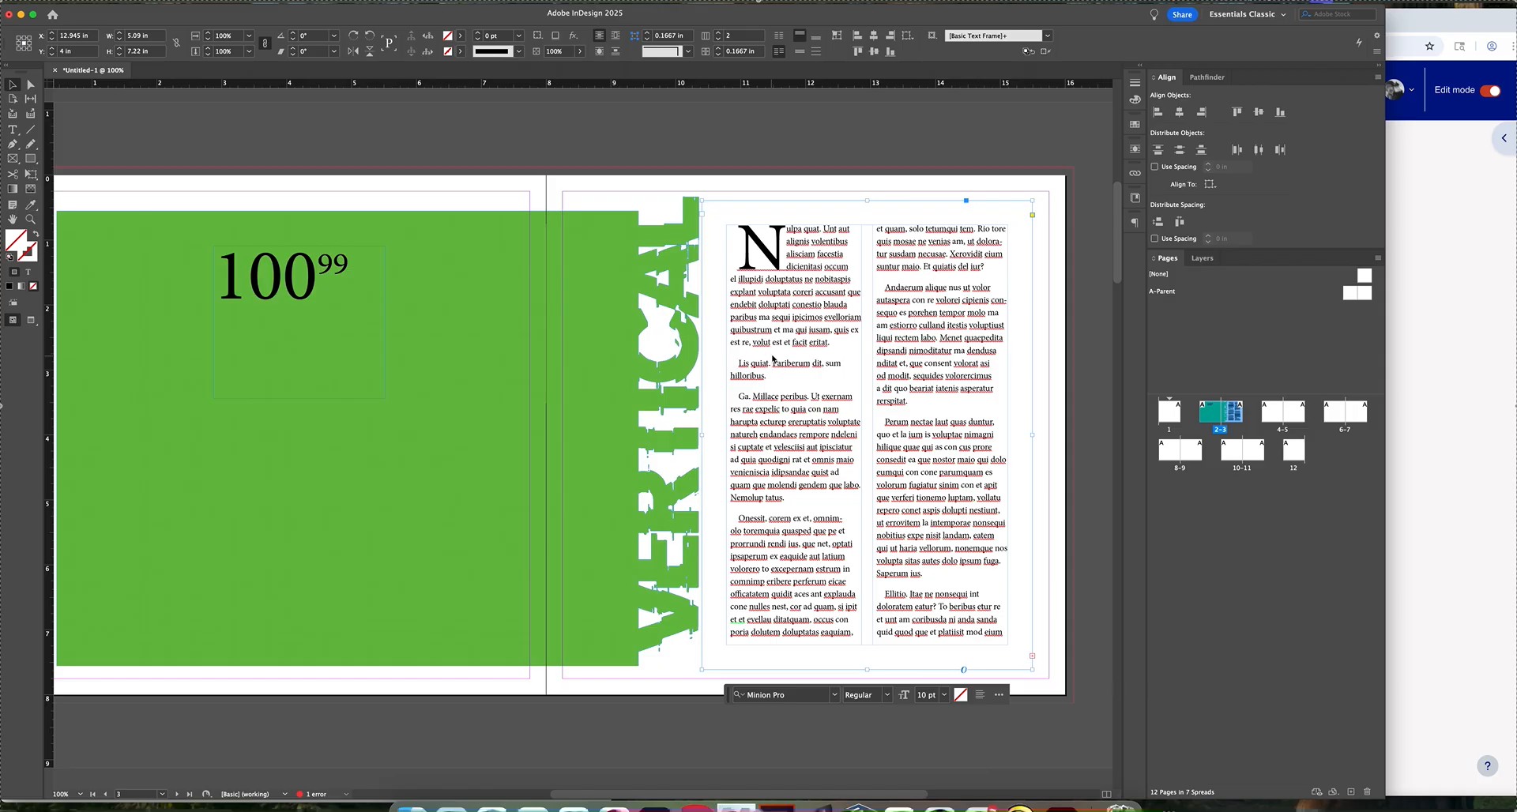
pyautogui.doubleClick(772, 358)
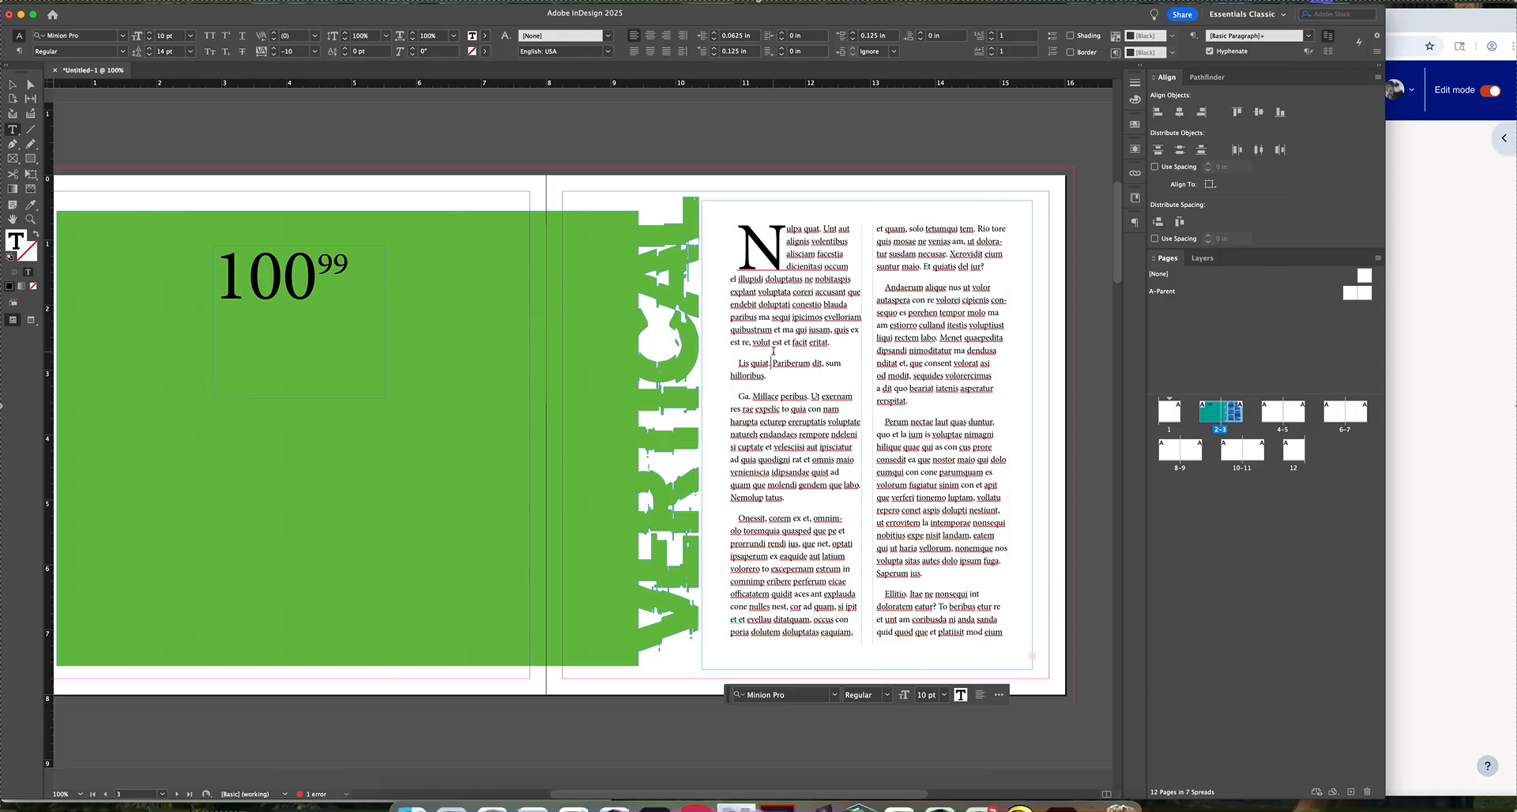
pyautogui.click(783, 360)
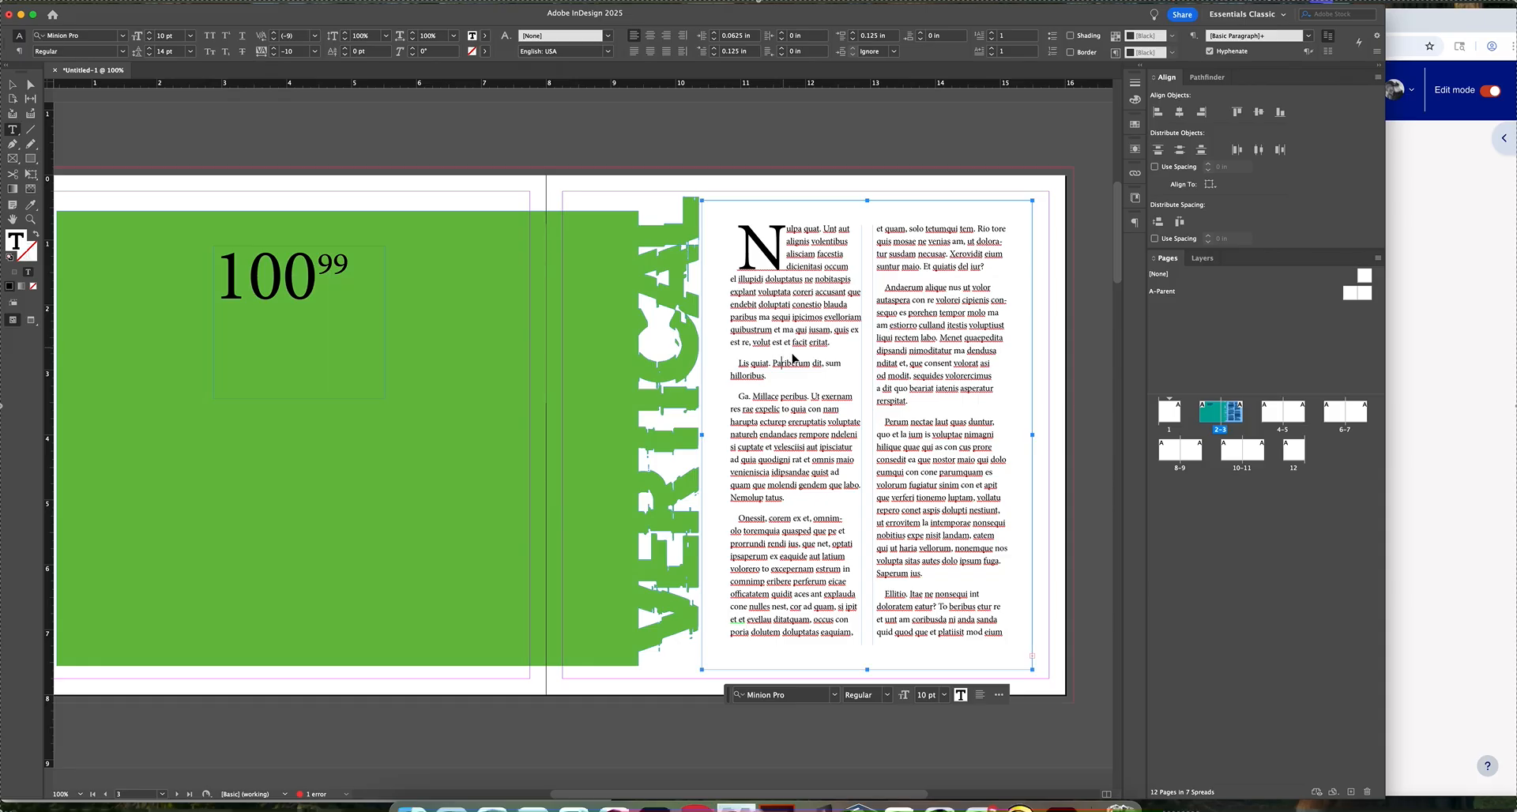
pyautogui.press('super+a')
pyautogui.click(649, 35)
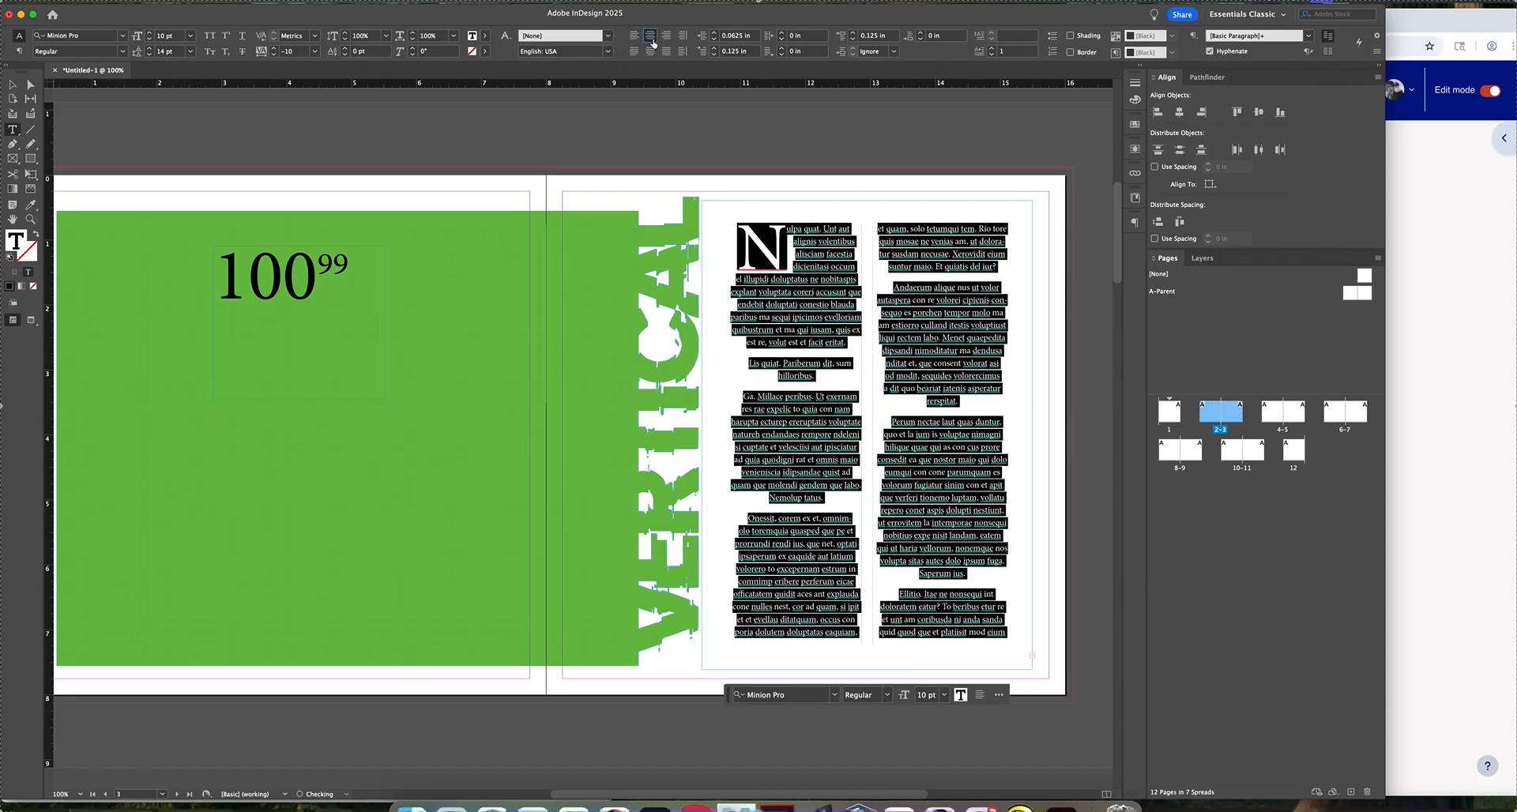
pyautogui.click(668, 35)
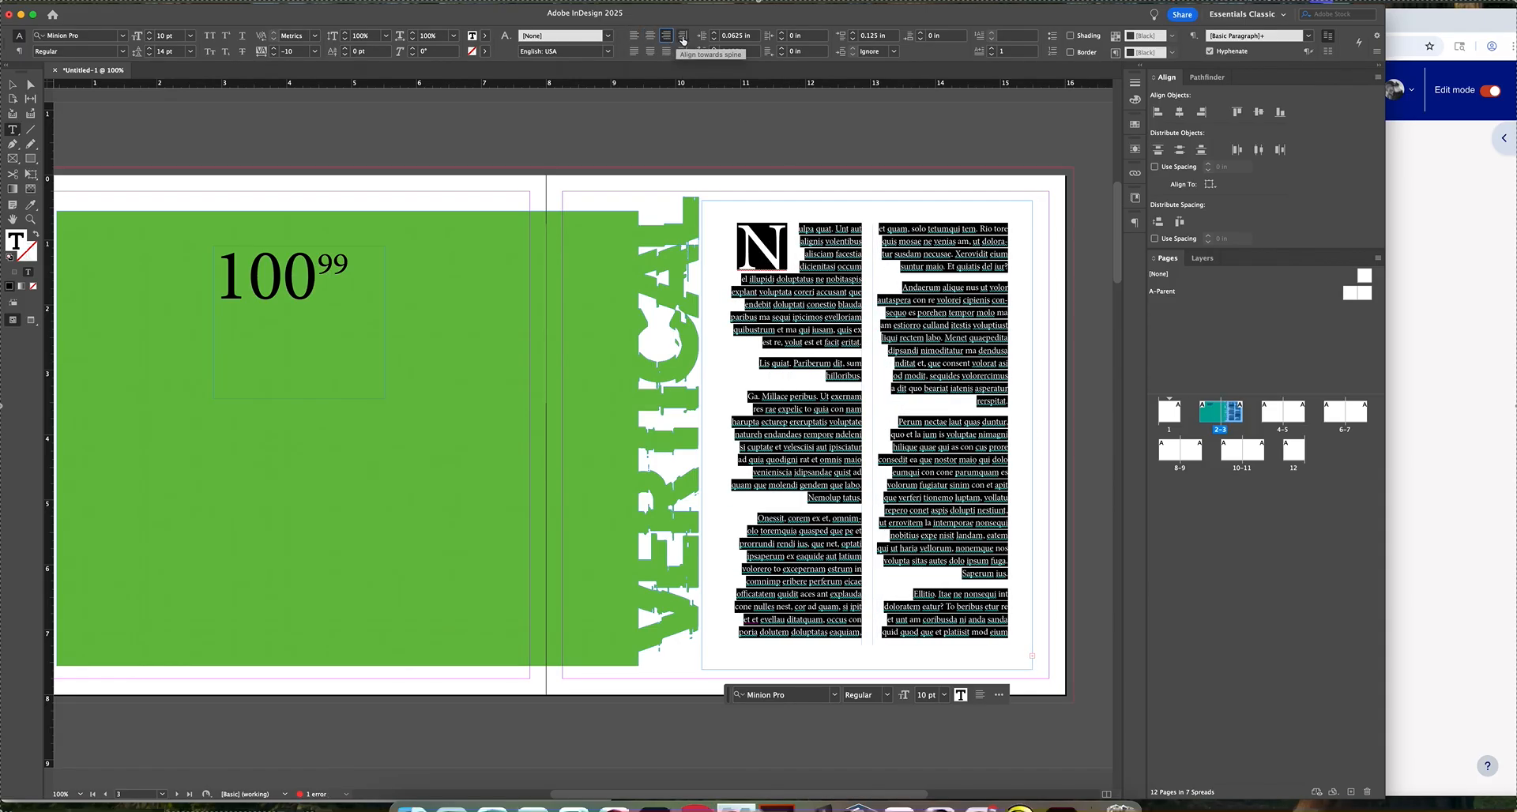
pyautogui.click(682, 35)
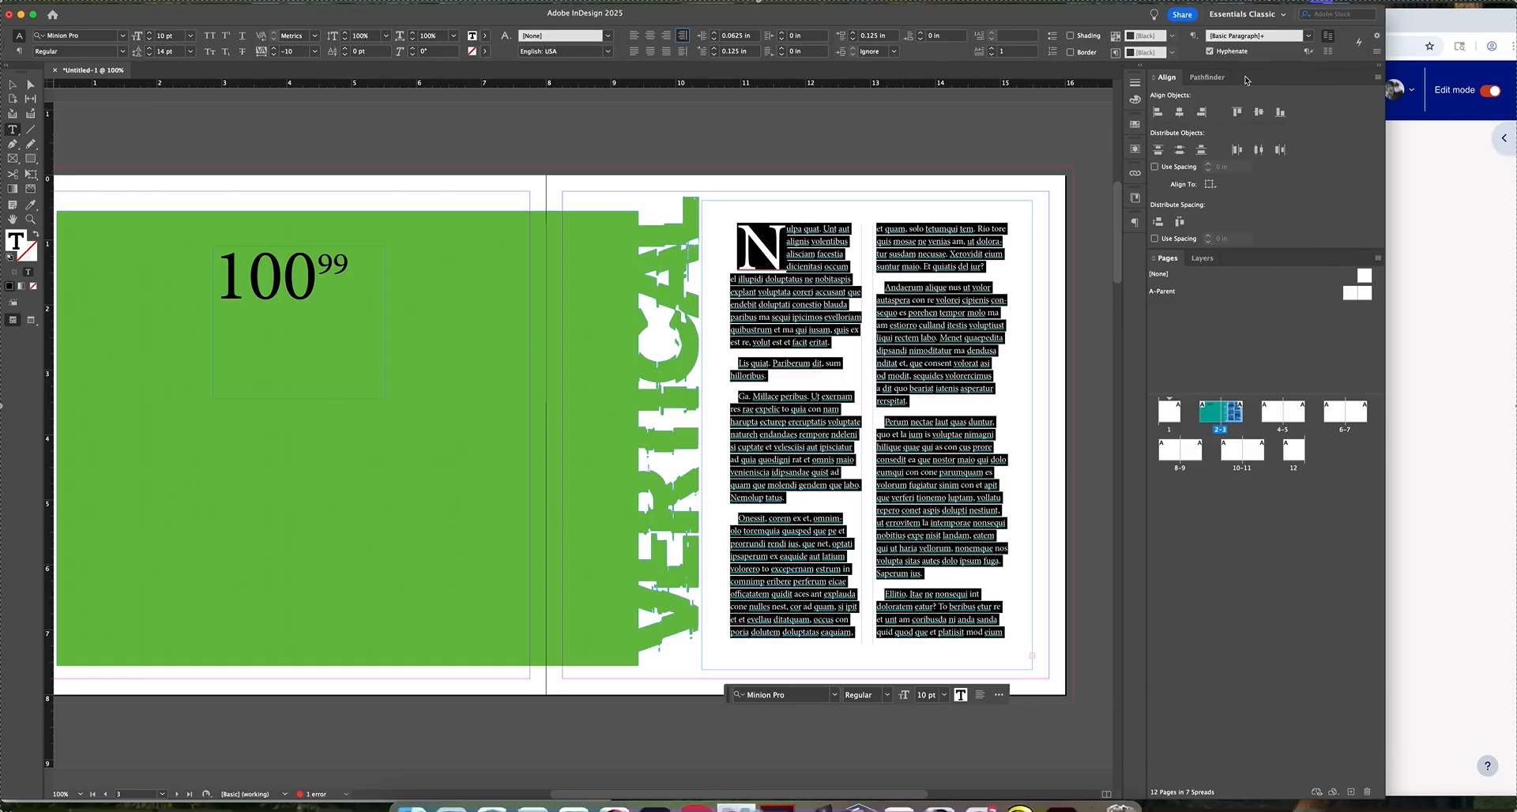
# Step: Undock the Align and Pathfinder group and the Pages panel so they float separately
pyautogui.moveTo(1246, 80); pyautogui.dragTo(1361, 469)
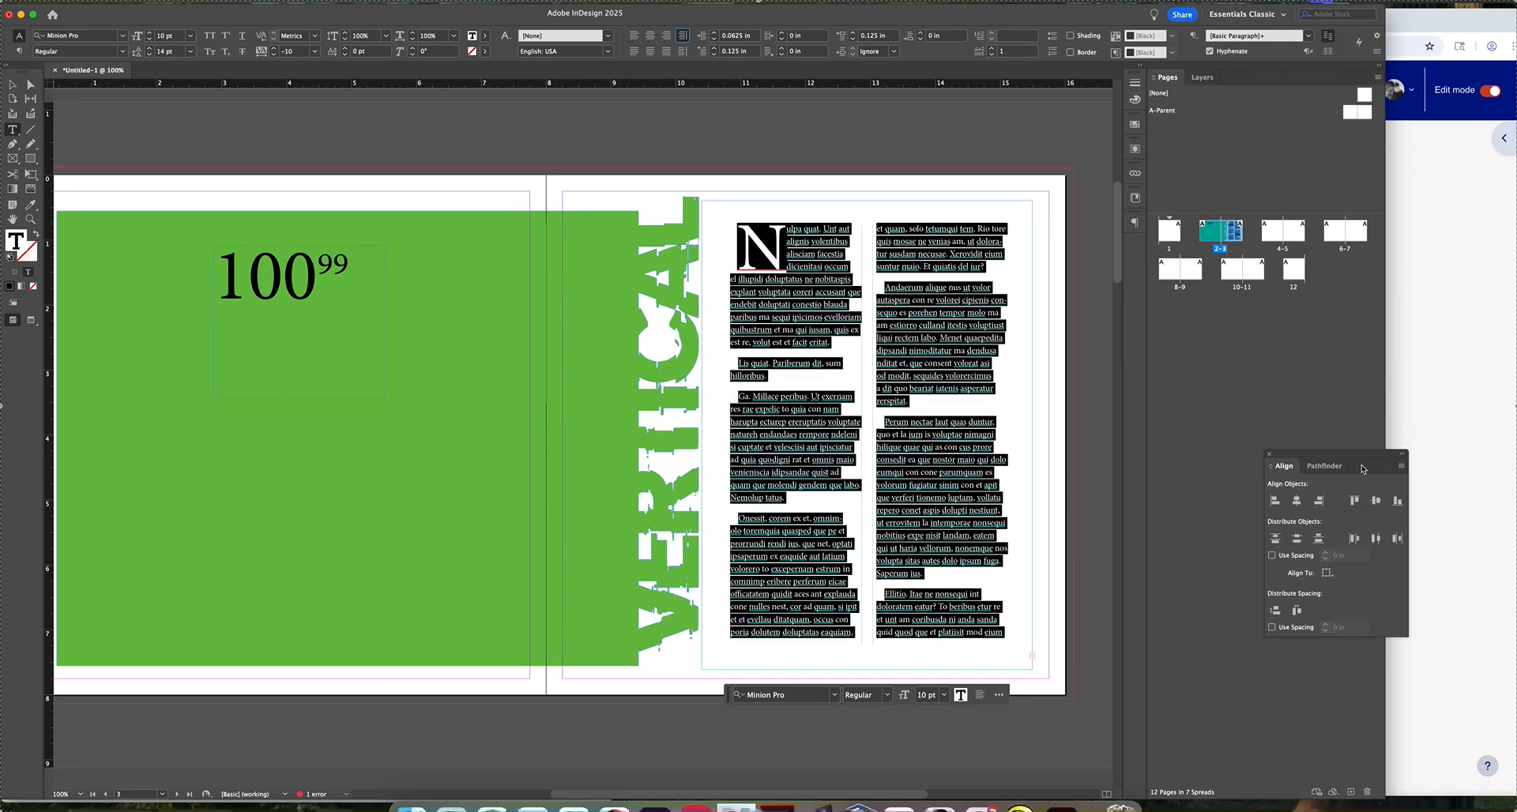
pyautogui.moveTo(1167, 77); pyautogui.dragTo(1293, 179)
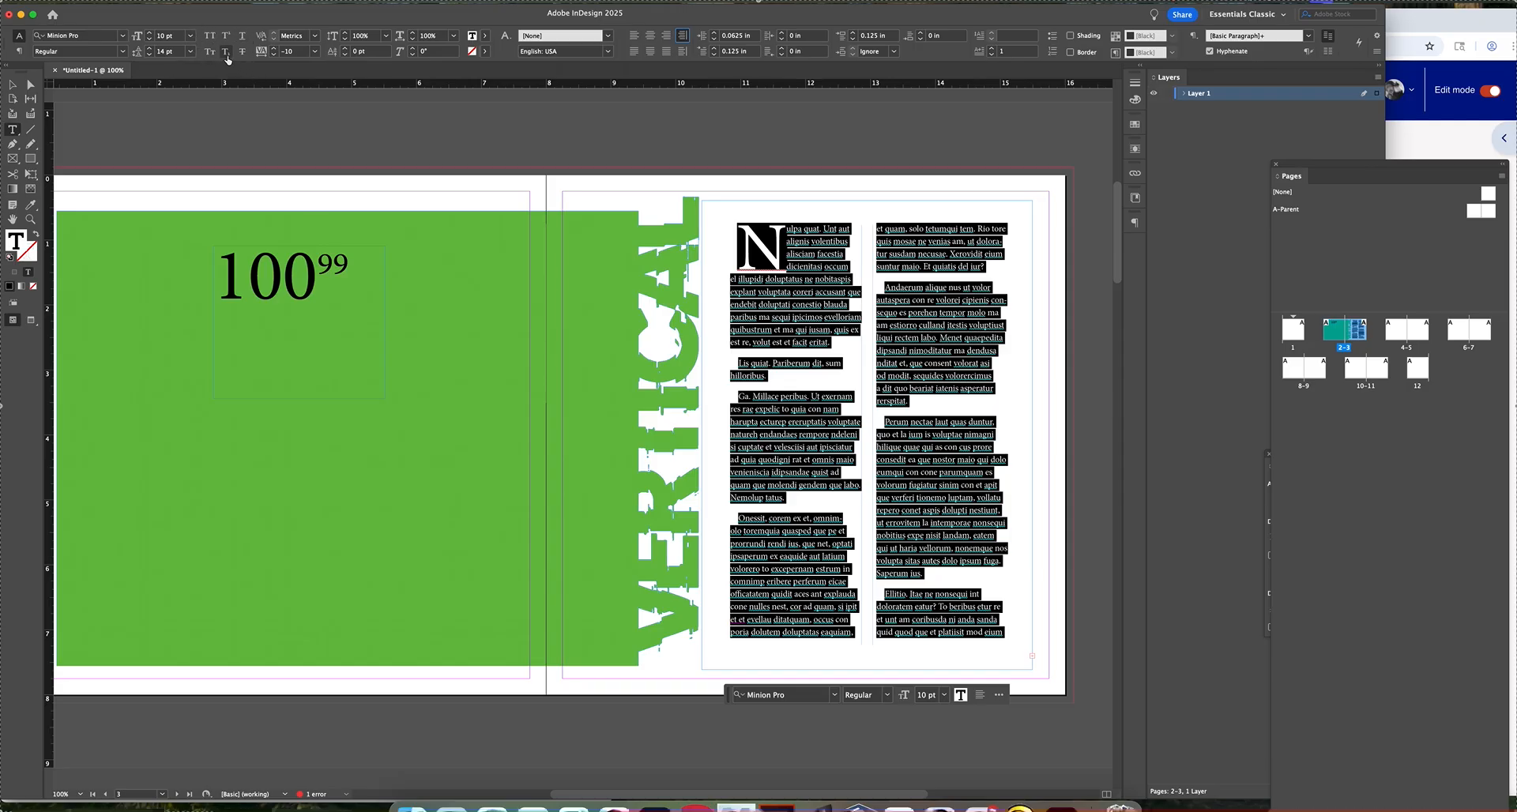
# Step: Try subscript, small caps and strikethrough on the superscript 99 in the price
pyautogui.click(347, 267)
pyautogui.moveTo(347, 267); pyautogui.dragTo(318, 269)
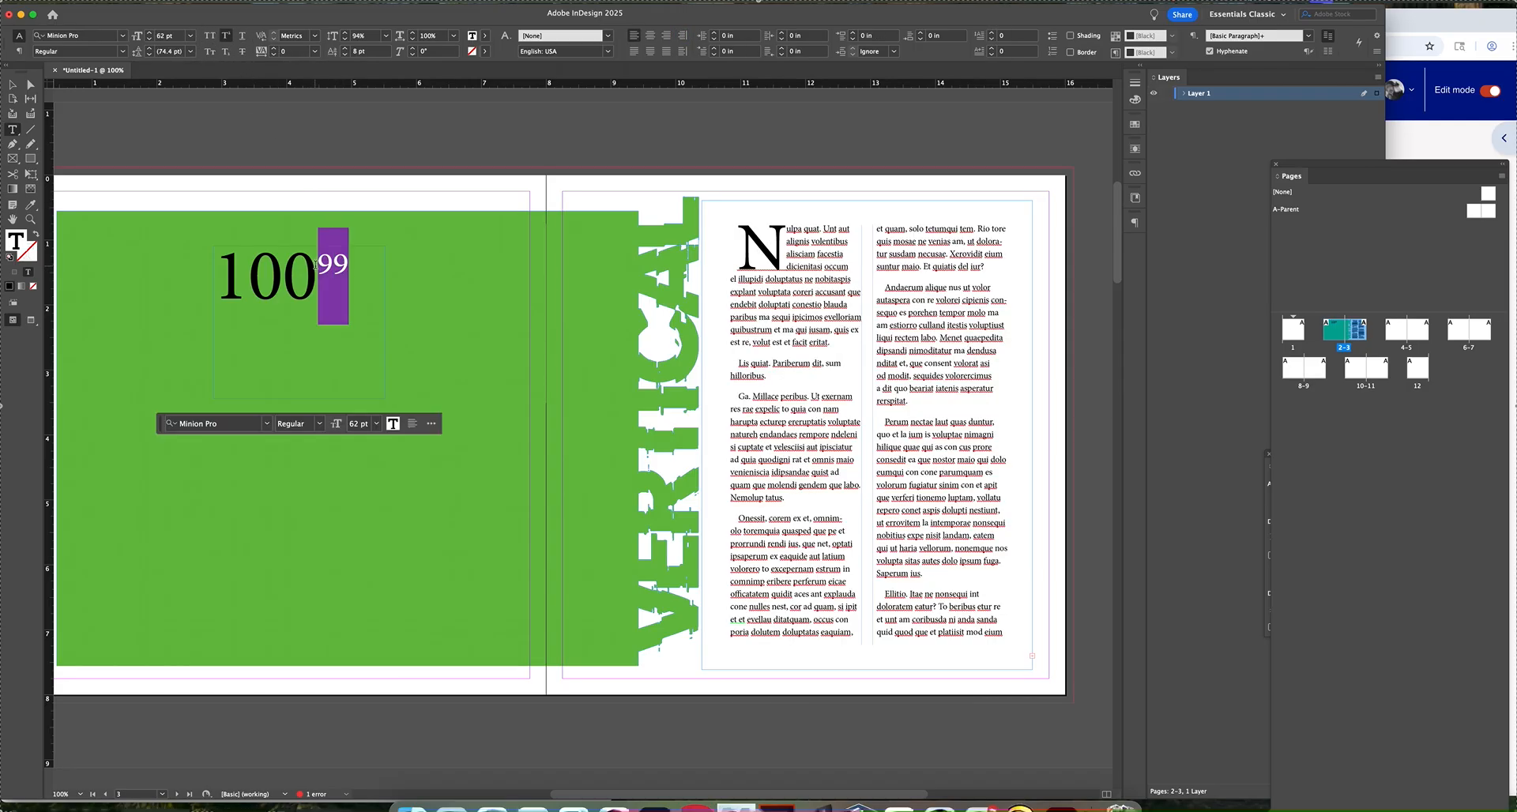
pyautogui.click(227, 52)
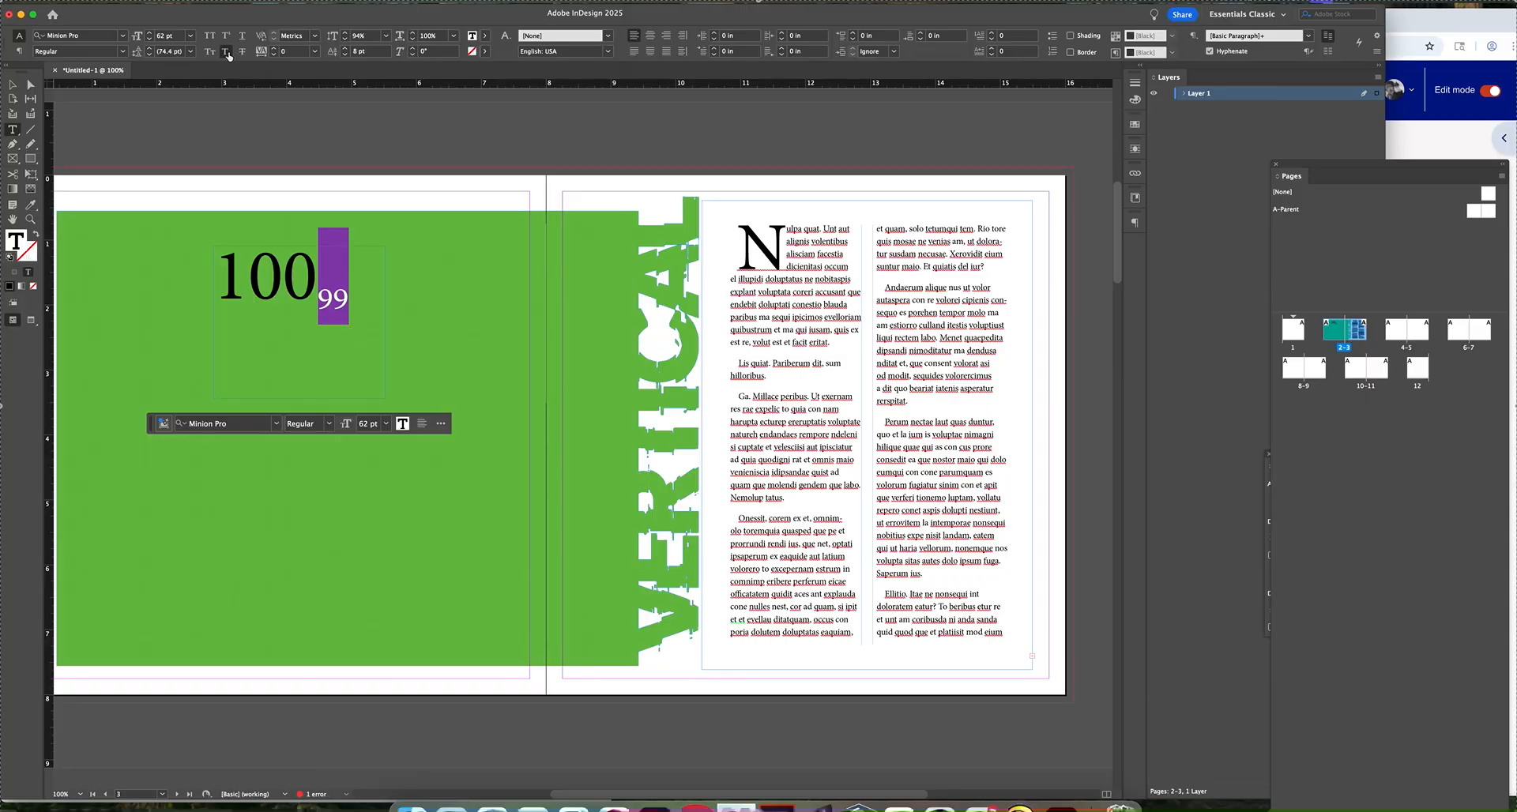
pyautogui.click(211, 53)
pyautogui.click(210, 55)
pyautogui.click(226, 54)
pyautogui.click(226, 55)
pyautogui.click(241, 54)
pyautogui.click(240, 55)
pyautogui.click(226, 54)
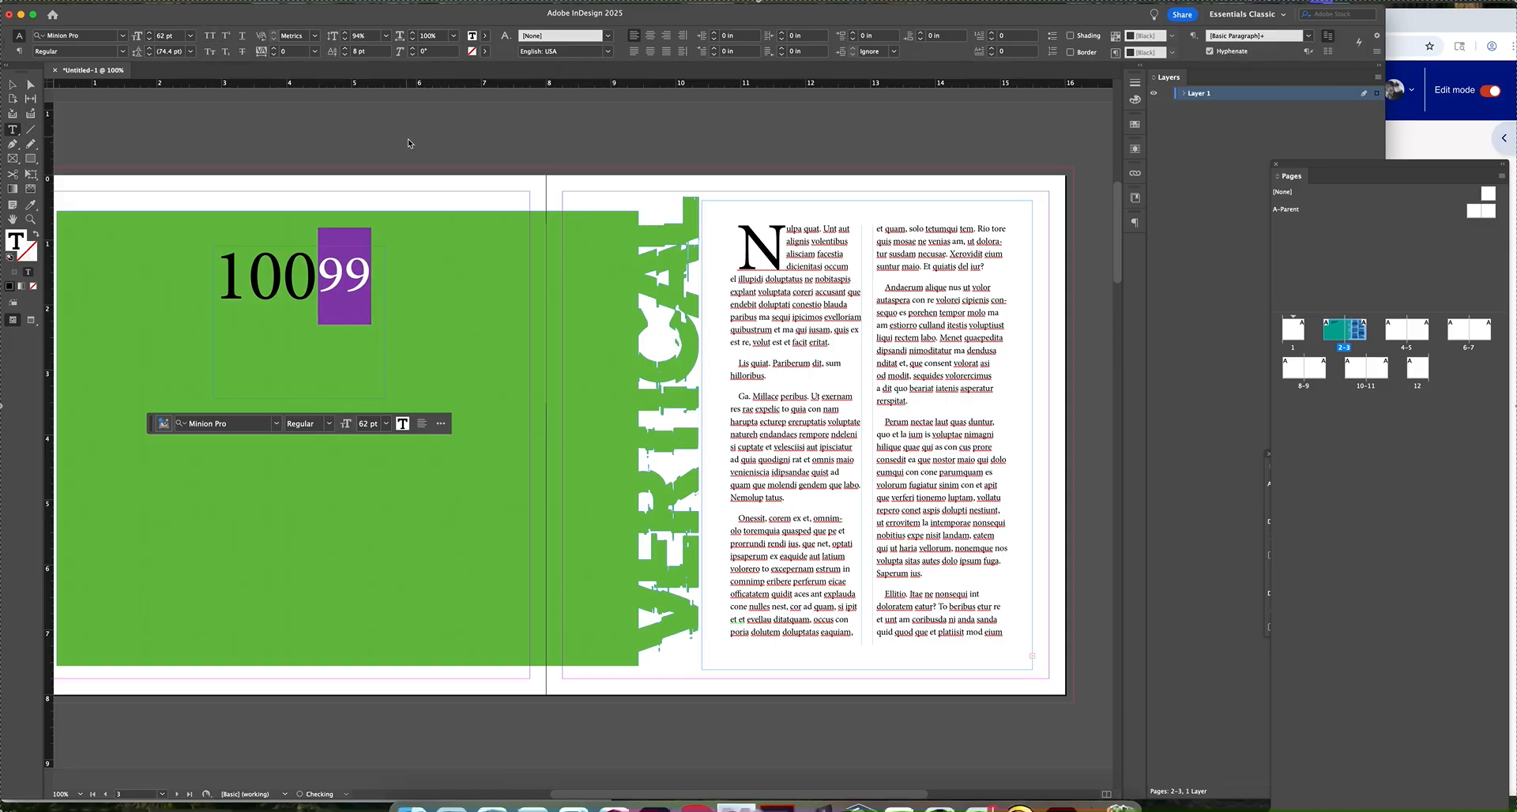
# Step: Reapply superscript to the 99 beside the 100
pyautogui.moveTo(386, 288); pyautogui.dragTo(223, 281)
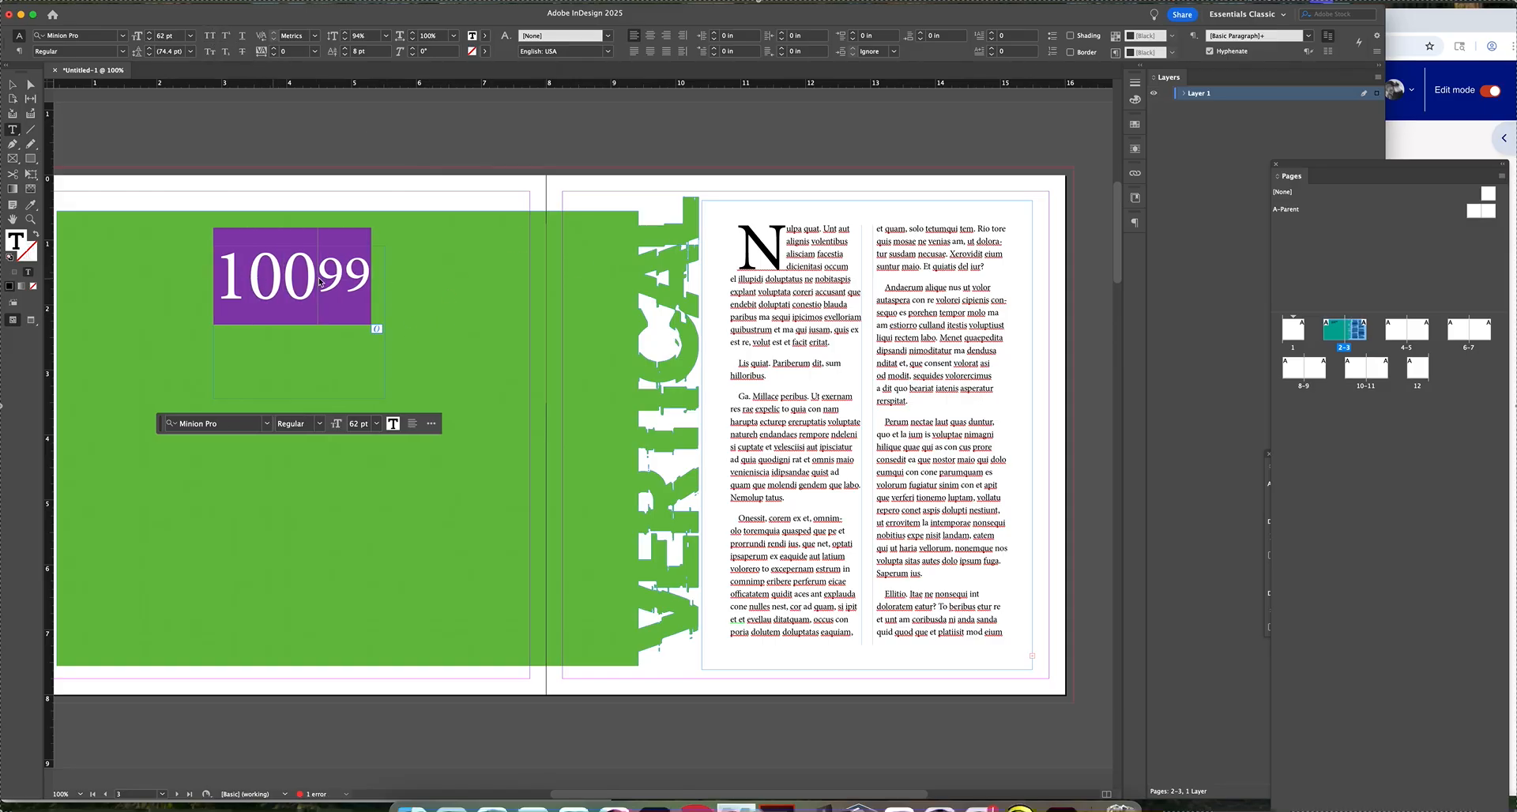
pyautogui.click(343, 281)
pyautogui.click(371, 276)
pyautogui.moveTo(372, 276); pyautogui.dragTo(318, 278)
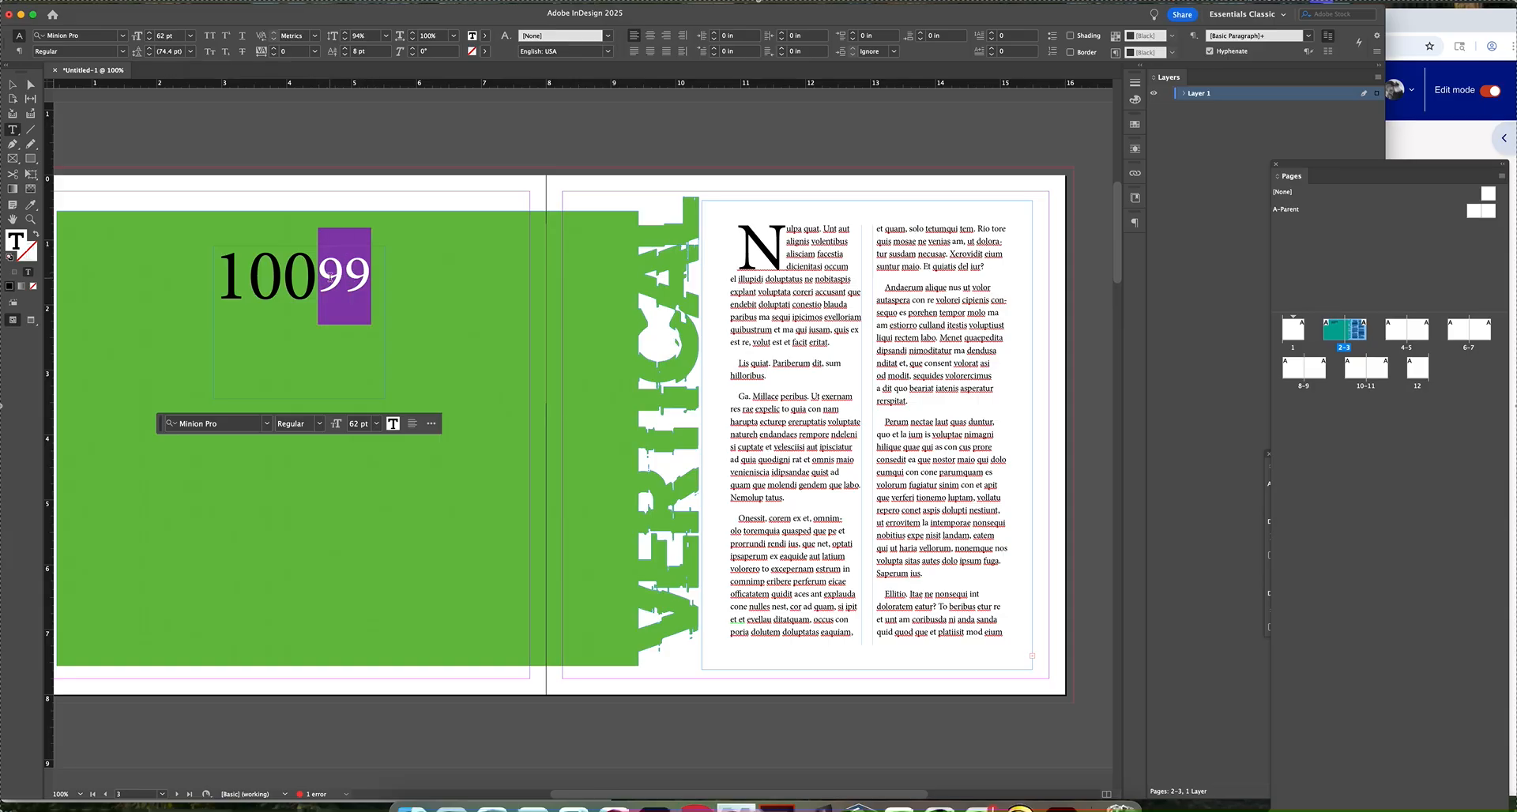
pyautogui.click(226, 35)
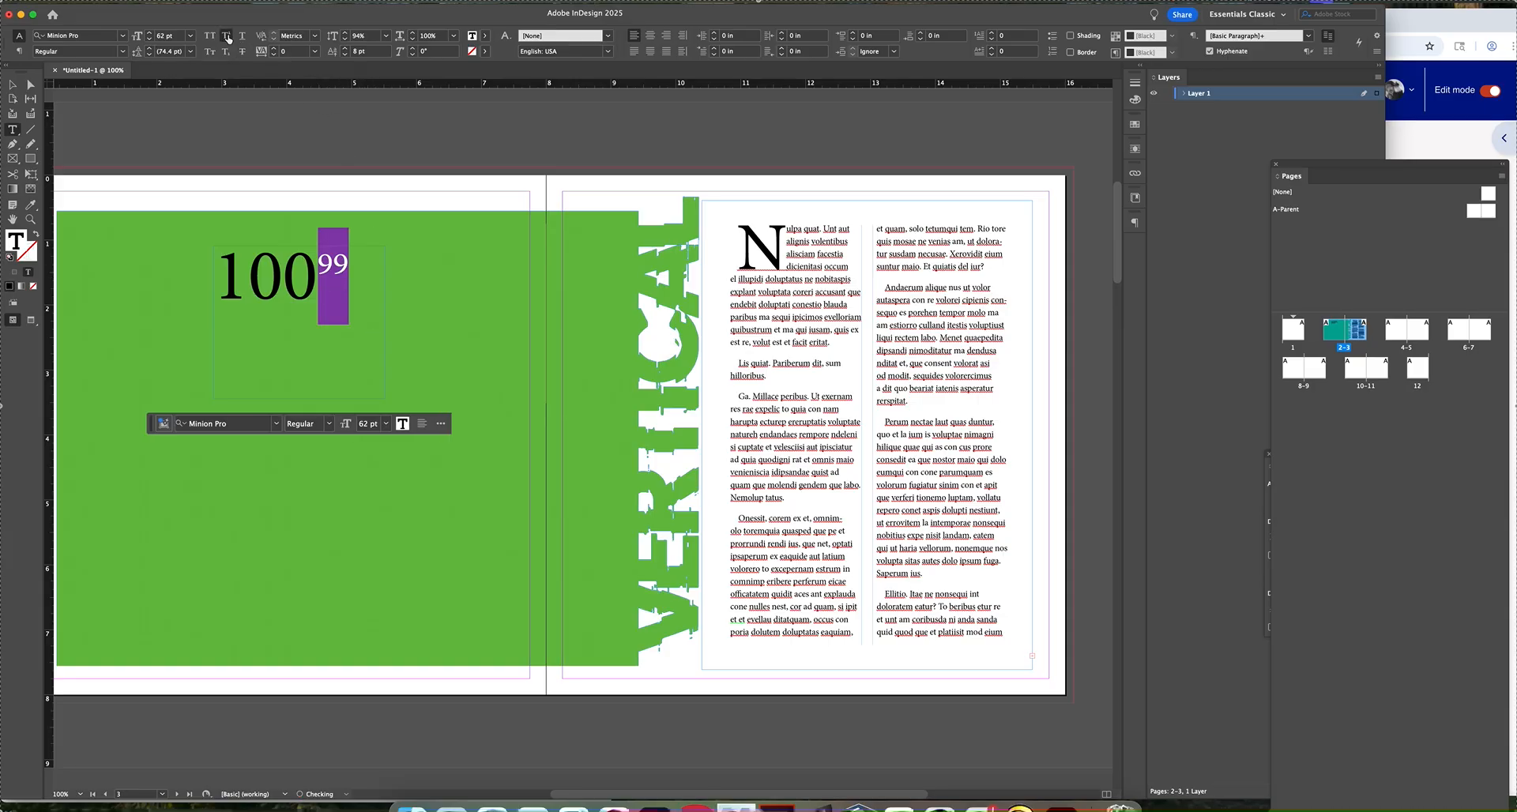
# Step: Move the price text frame on the green rectangle to about X 5.32 in, Y 2.205 in
pyautogui.click(353, 282)
pyautogui.click(13, 86)
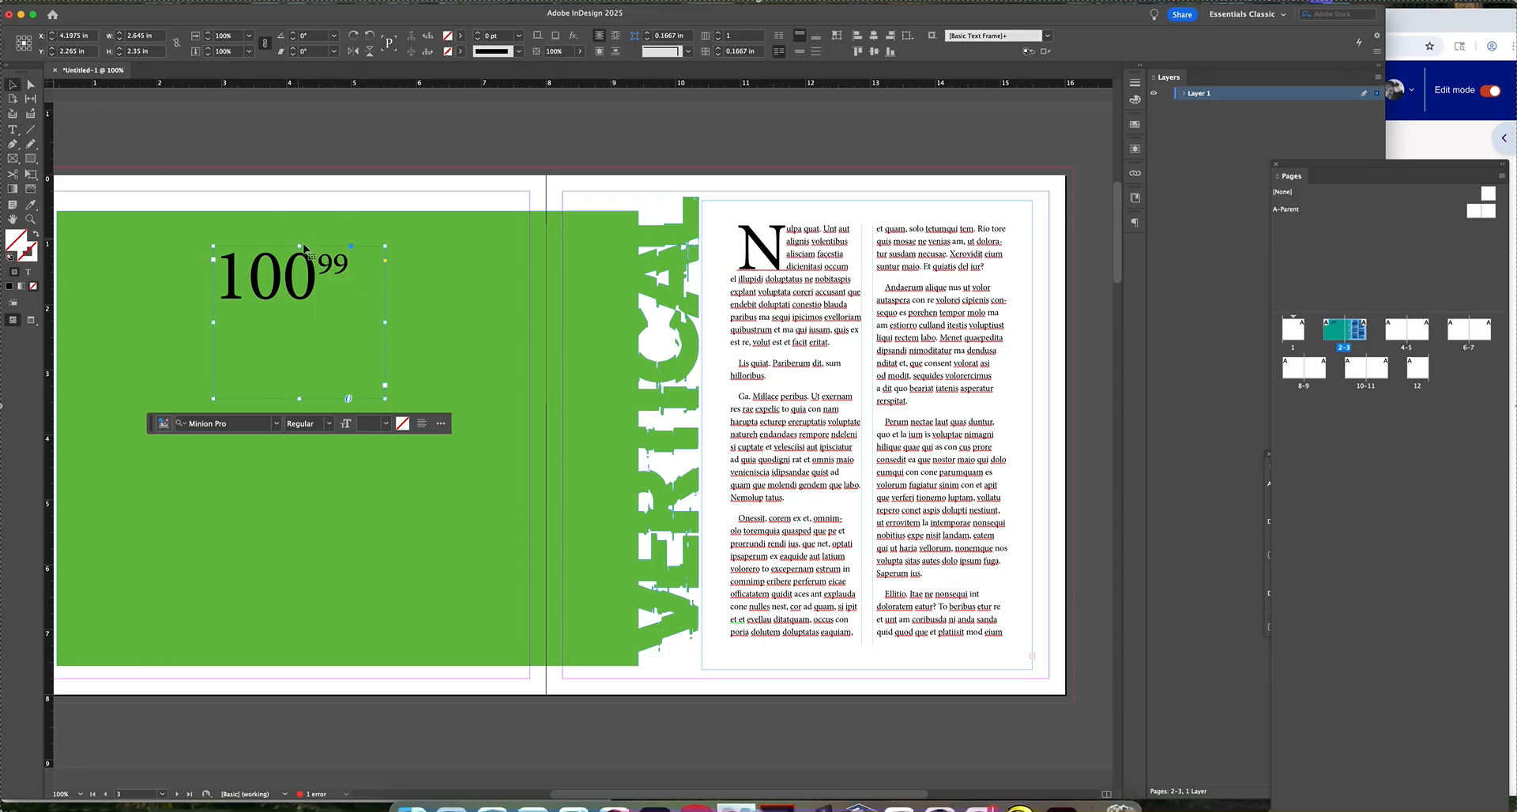
pyautogui.moveTo(311, 272); pyautogui.dragTo(384, 268)
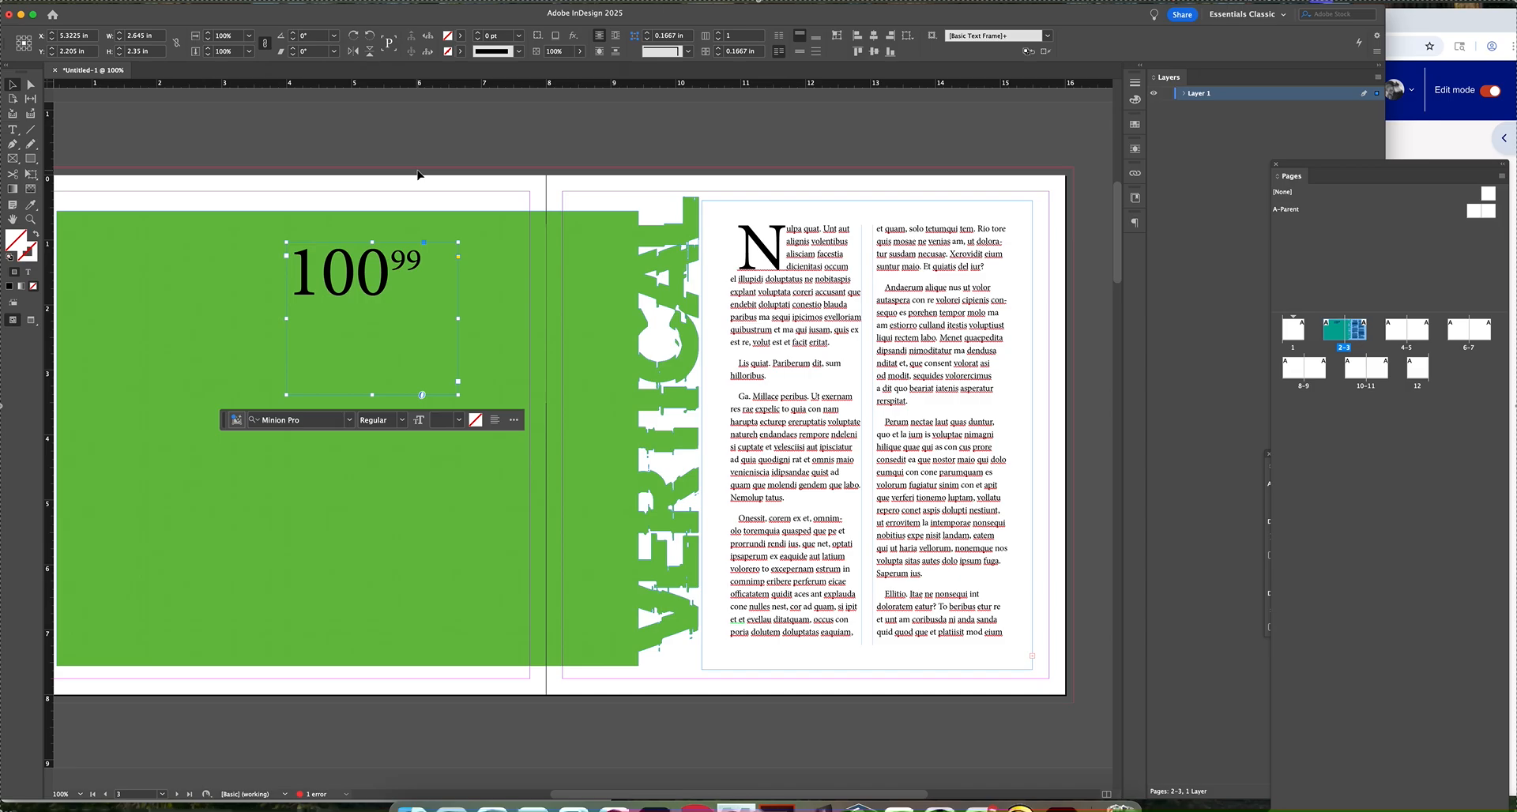
pyautogui.press('super+shift+5')
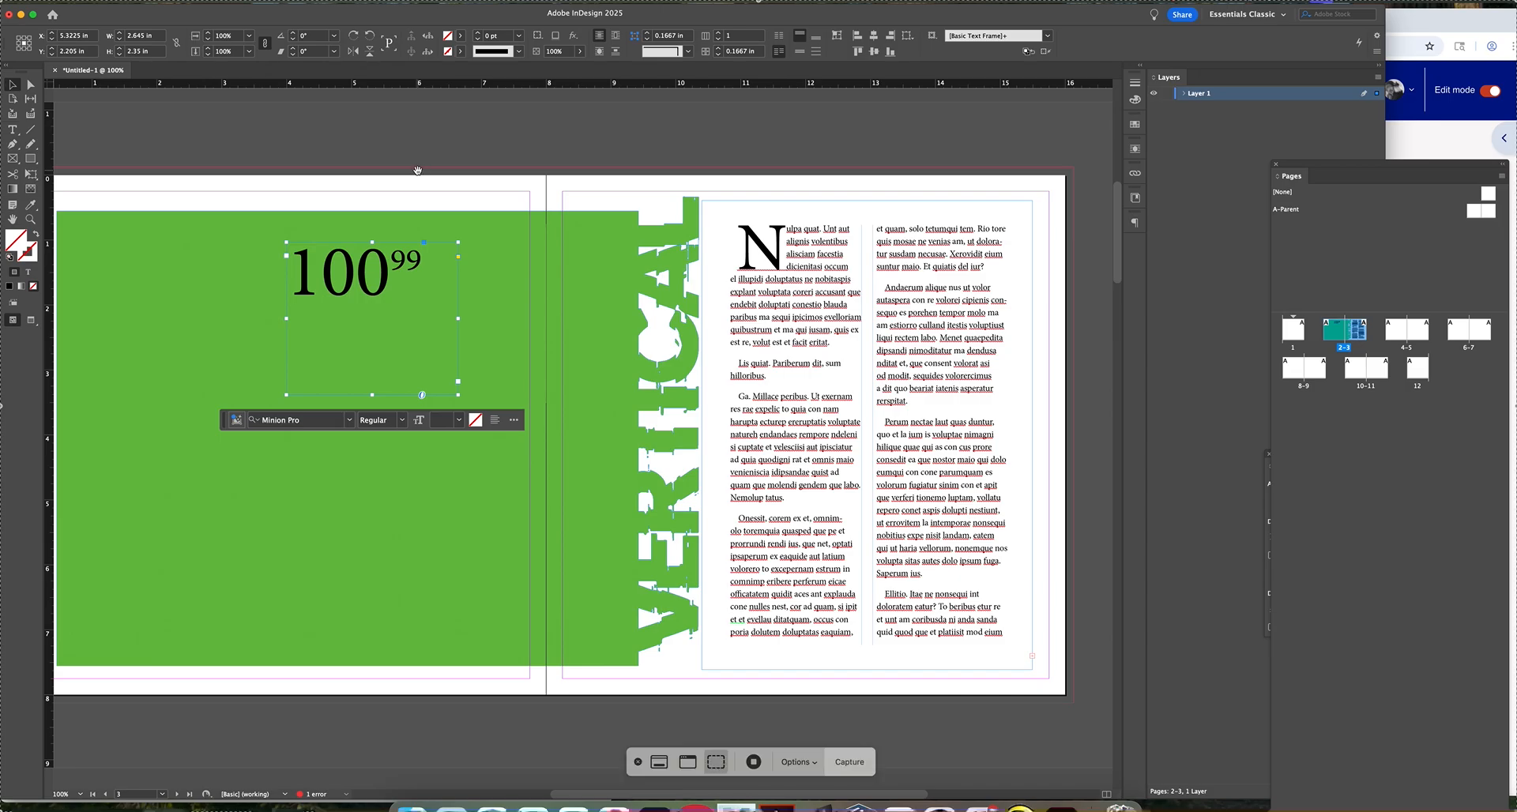